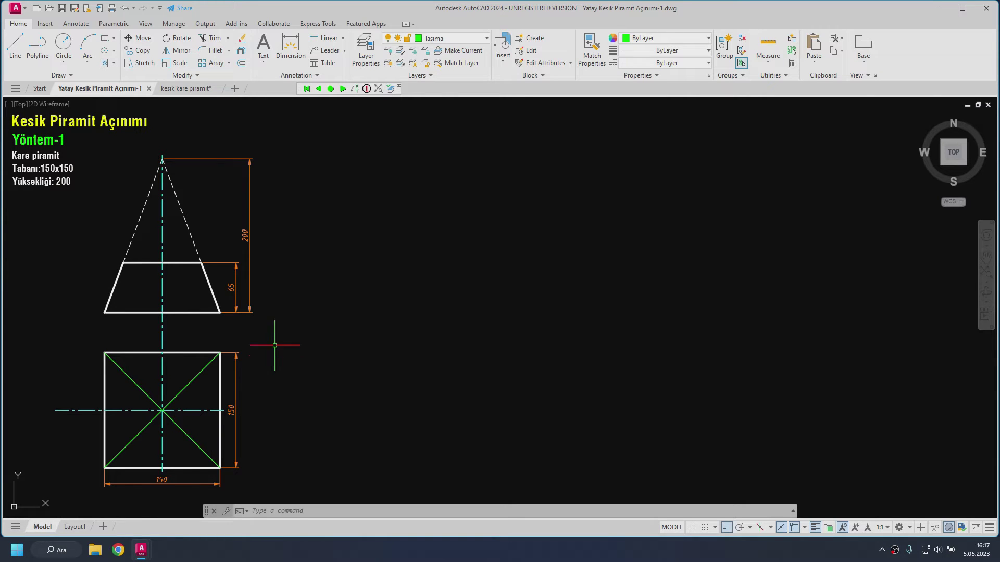
Step: In the kesik kare piramit drawing, lift the upper pyramid solid up along Z off the frustum
left_click(186, 91)
key("Escape")
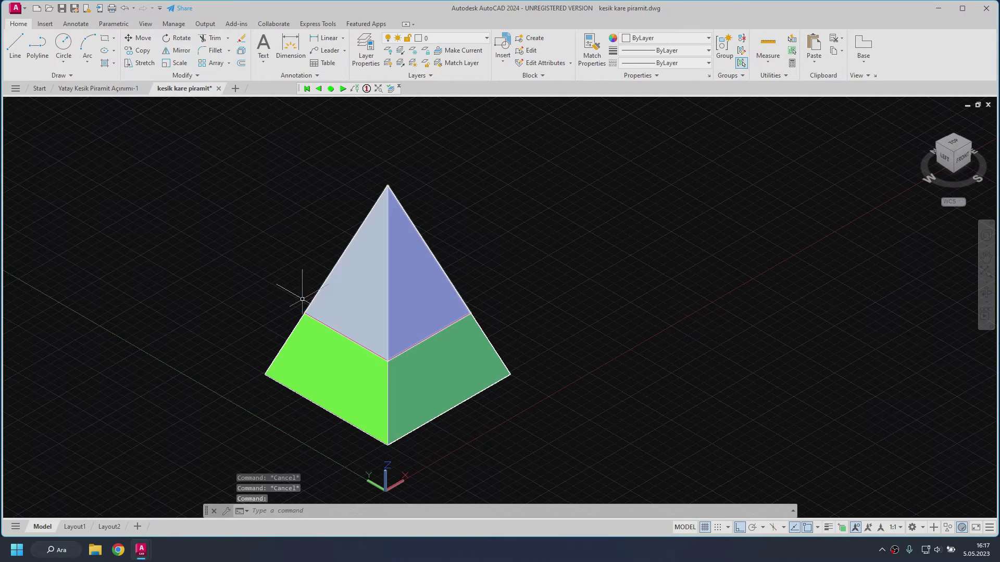
left_click(408, 289)
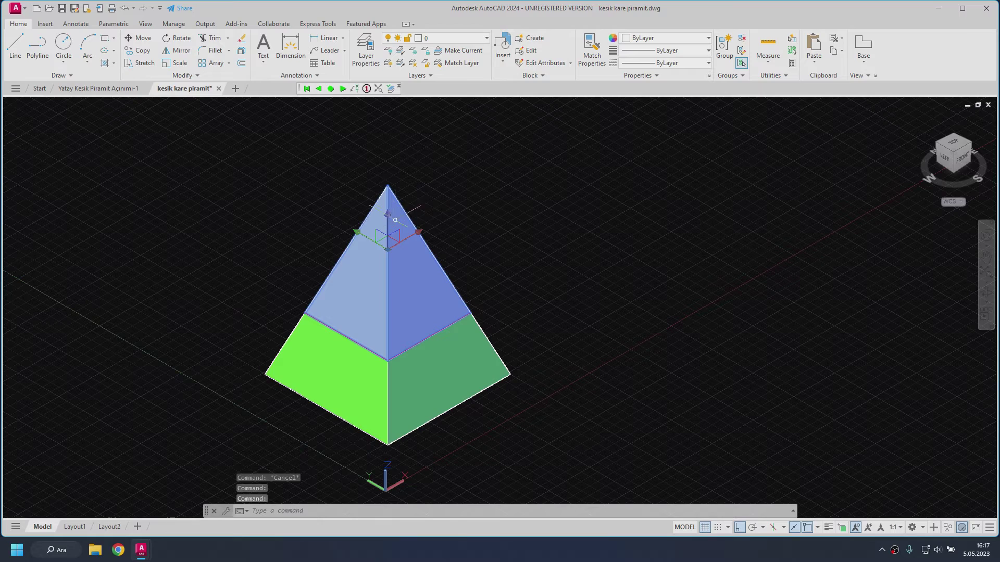
left_click_drag(390, 218, 387, 157)
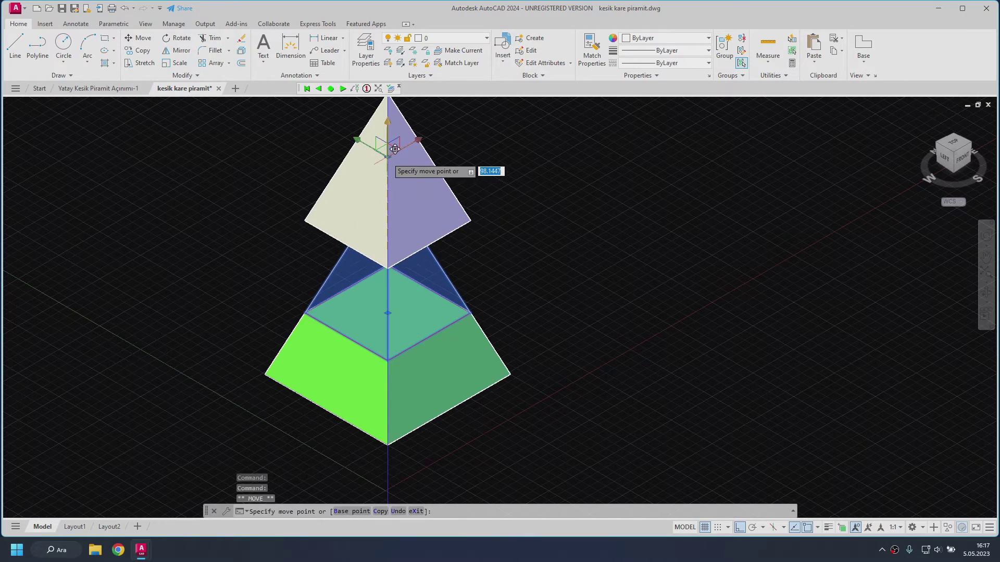
key("Escape")
Step: Orbit to inspect the frustum and upper pyramid, then return to Yatay Kesik Piramit Açınımı-1
mouse_move(482, 274)
middle_mouse_down("shift")
mouse_move(431, 227)
mouse_move(444, 305)
mouse_move(482, 283)
mouse_move(506, 304)
mouse_move(495, 295)
middle_mouse_up("shift")
left_click(425, 397)
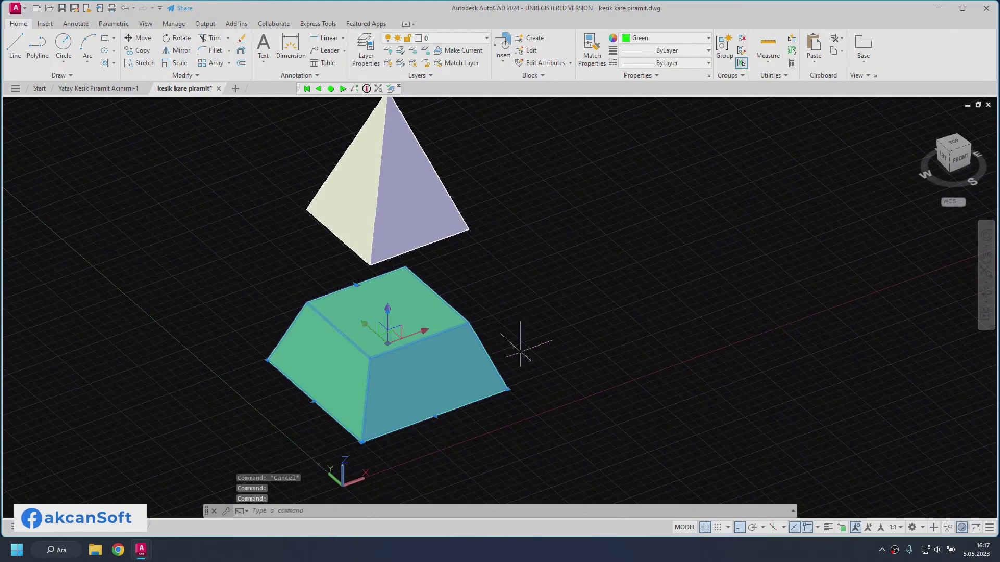
key("Escape")
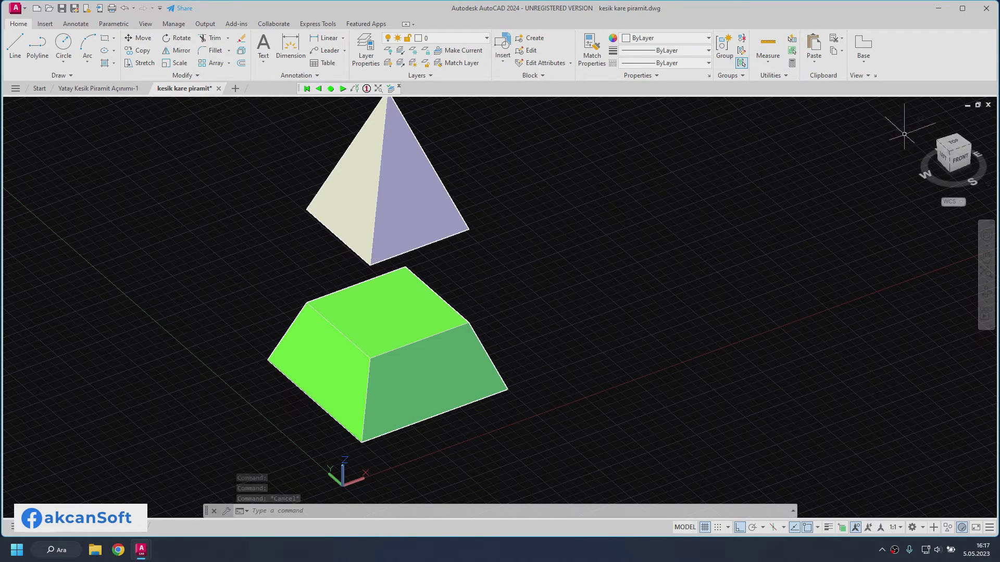
left_click(945, 151)
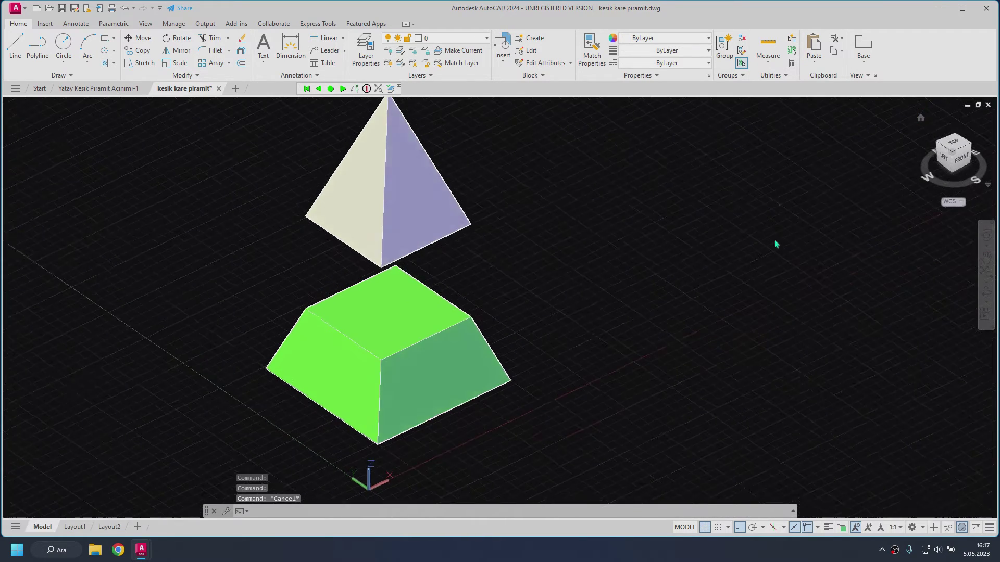
left_click(458, 363)
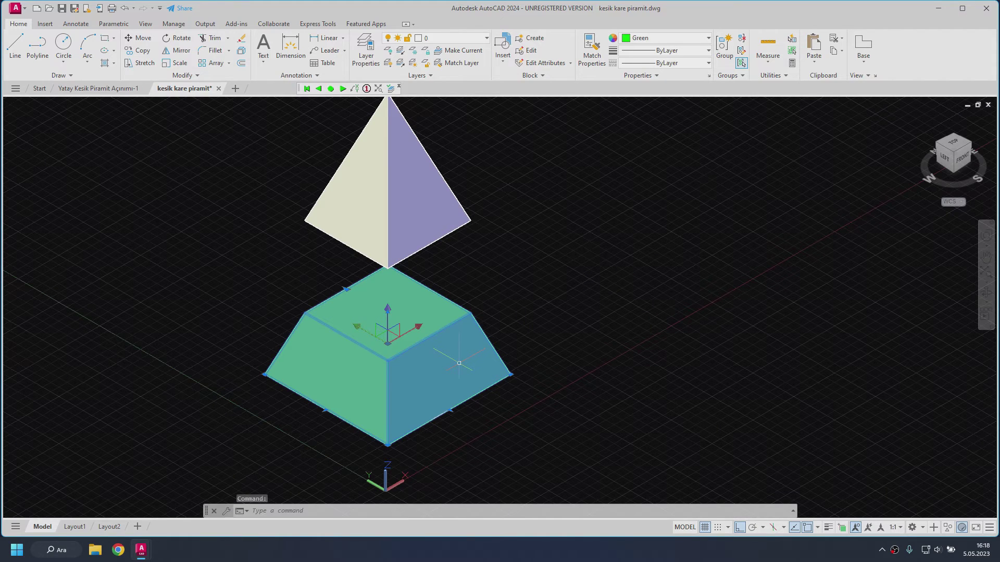
key("Escape")
left_click(417, 203)
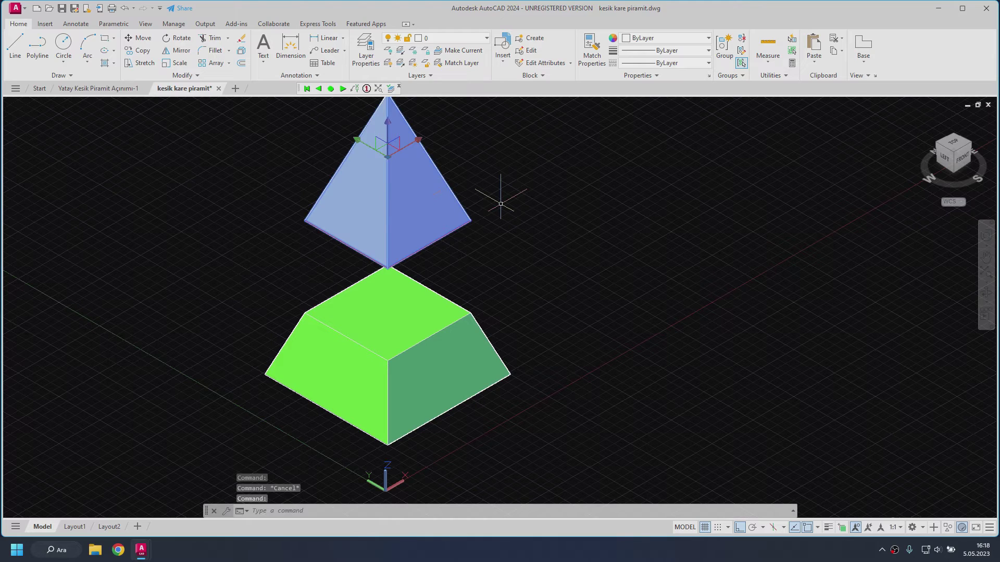
key("Escape")
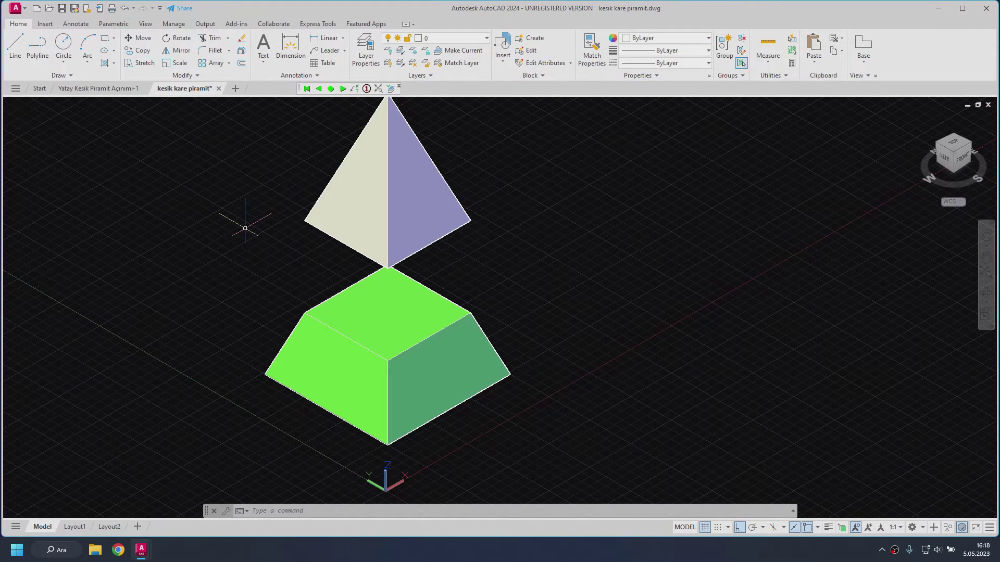
left_click(98, 88)
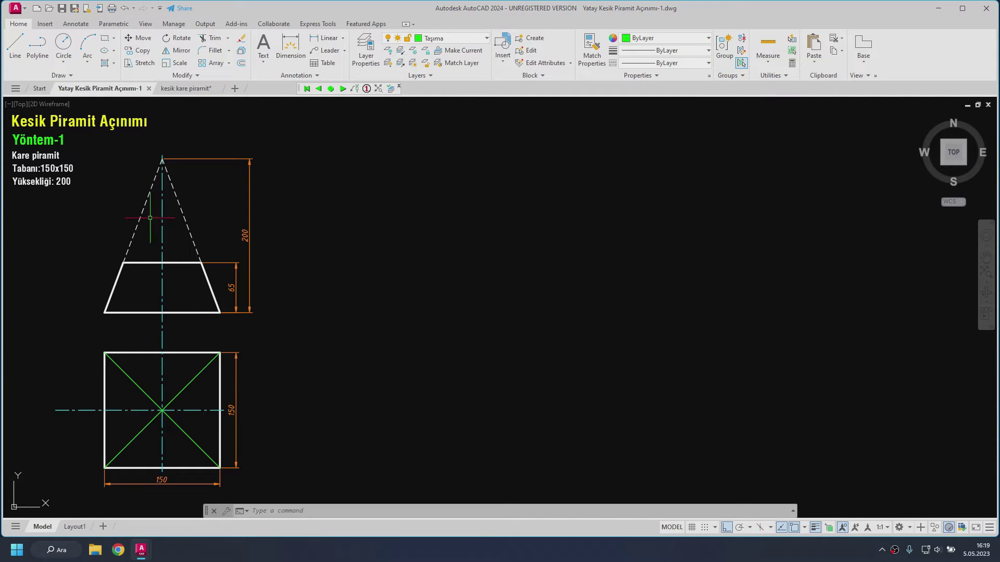
Step: Drop vertical projection lines from the trapezoid's top-left and top-right corners into the top view
left_click(15, 45)
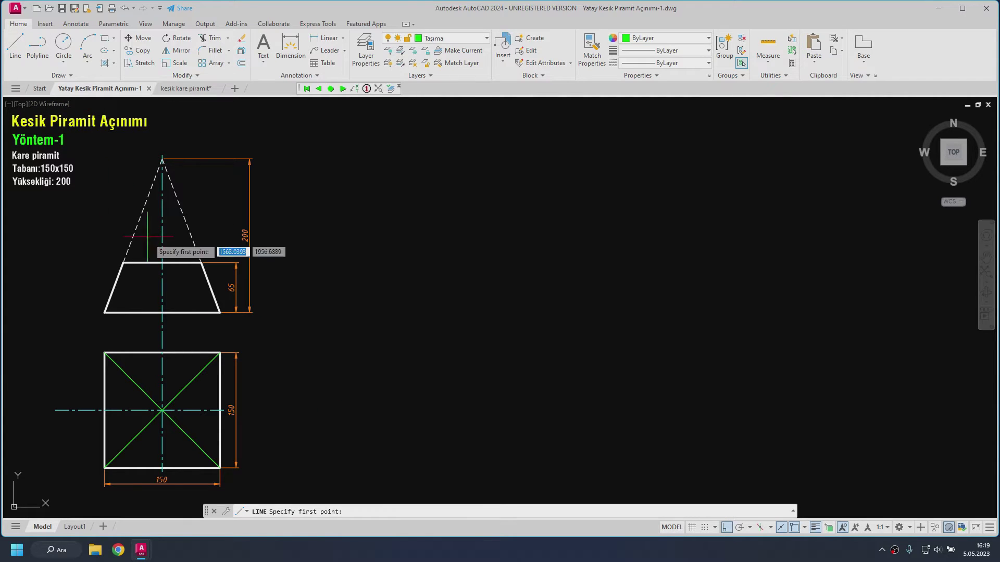
left_click(124, 263)
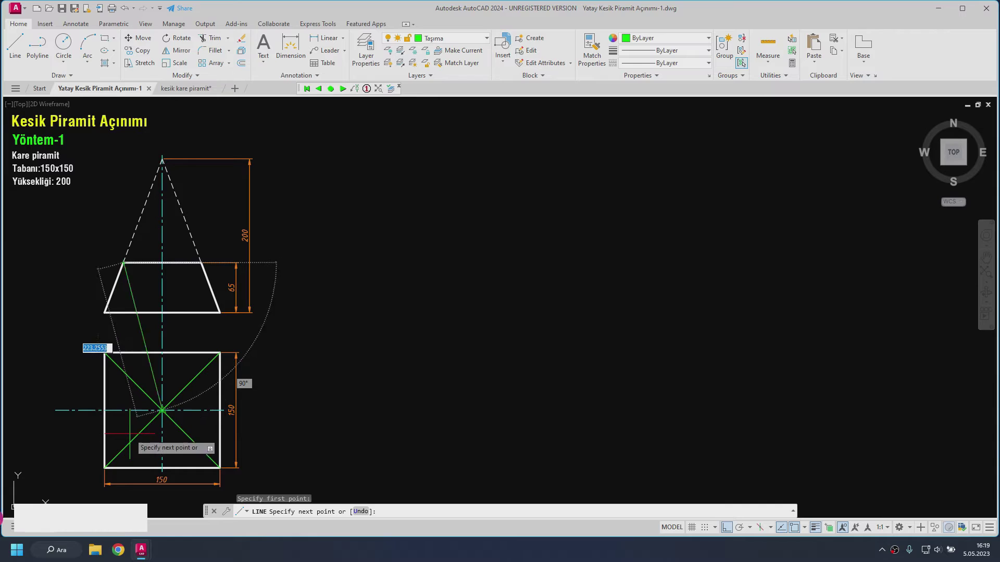
scroll(130, 434, "up", 2)
mouse_move(130, 434)
middle_mouse_down()
mouse_move(196, 380)
mouse_move(198, 397)
middle_mouse_up()
left_click(192, 417)
key("Return")
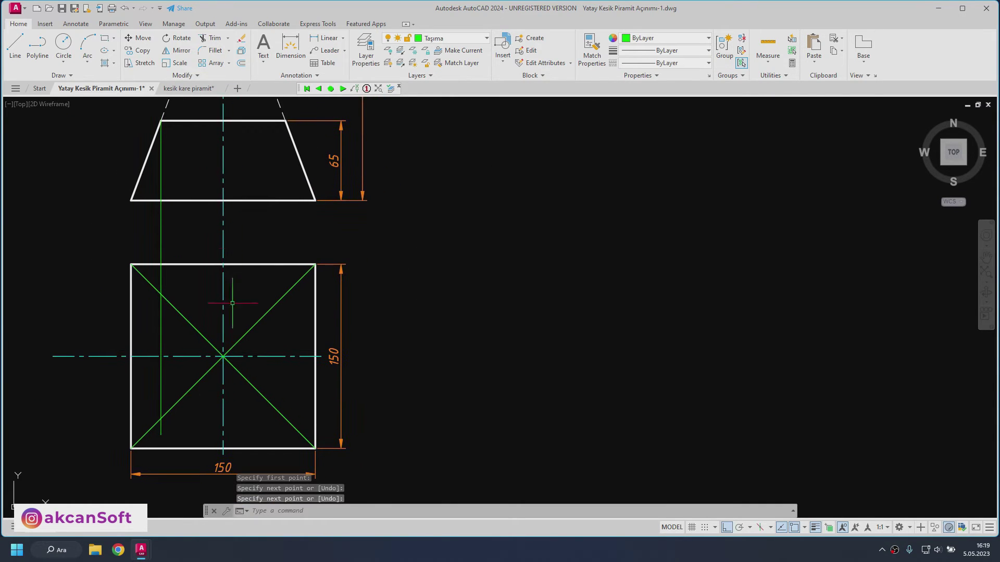
key("Return")
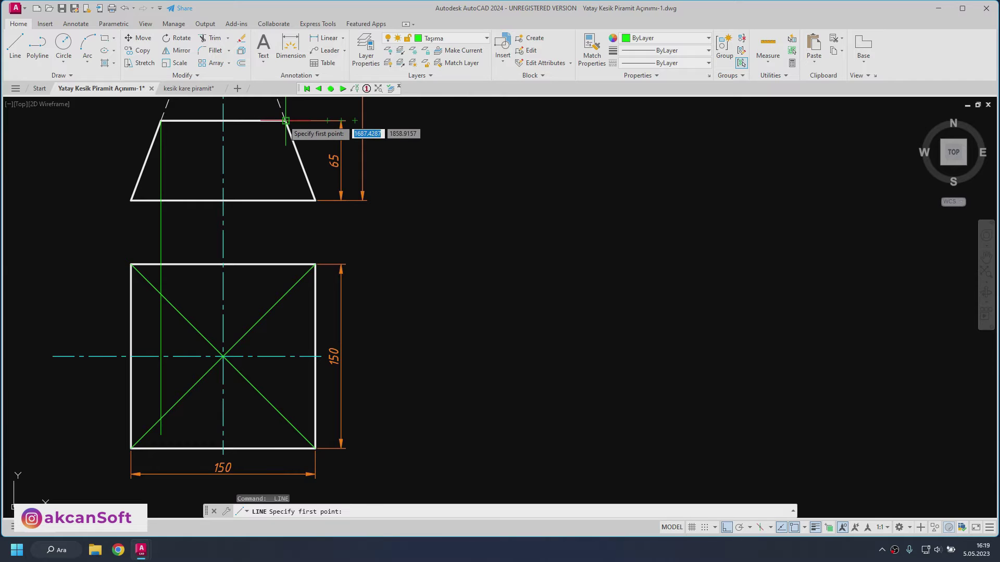
left_click(284, 121)
left_click(279, 435)
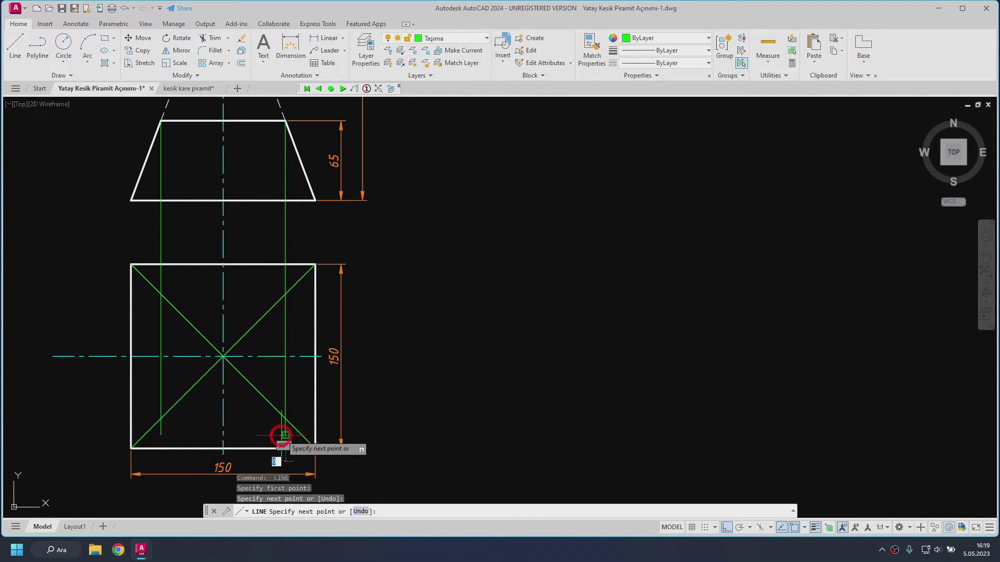
key("Escape")
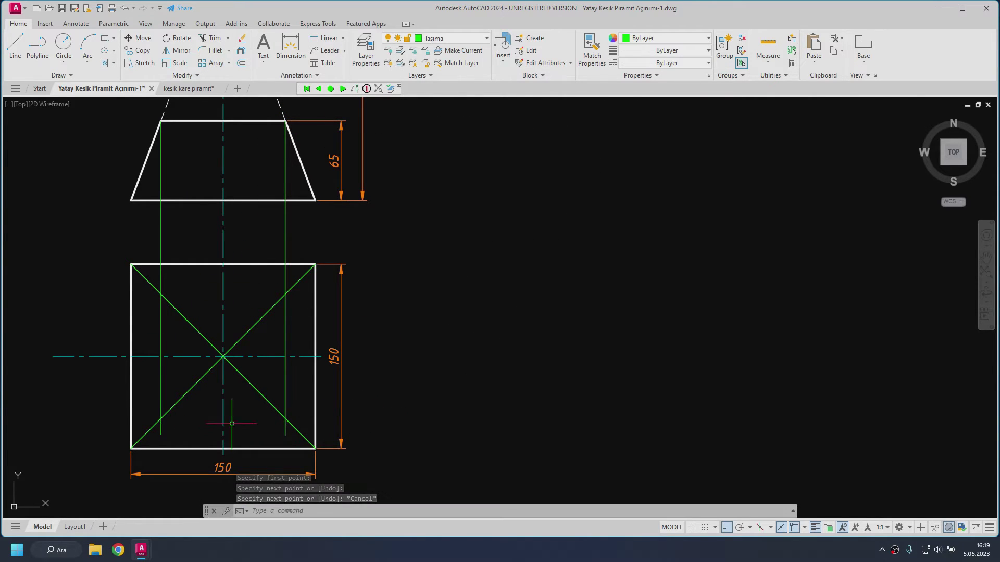
Step: On layer 0, draw a closed inner square between the projection lines in the top view
left_click(453, 38)
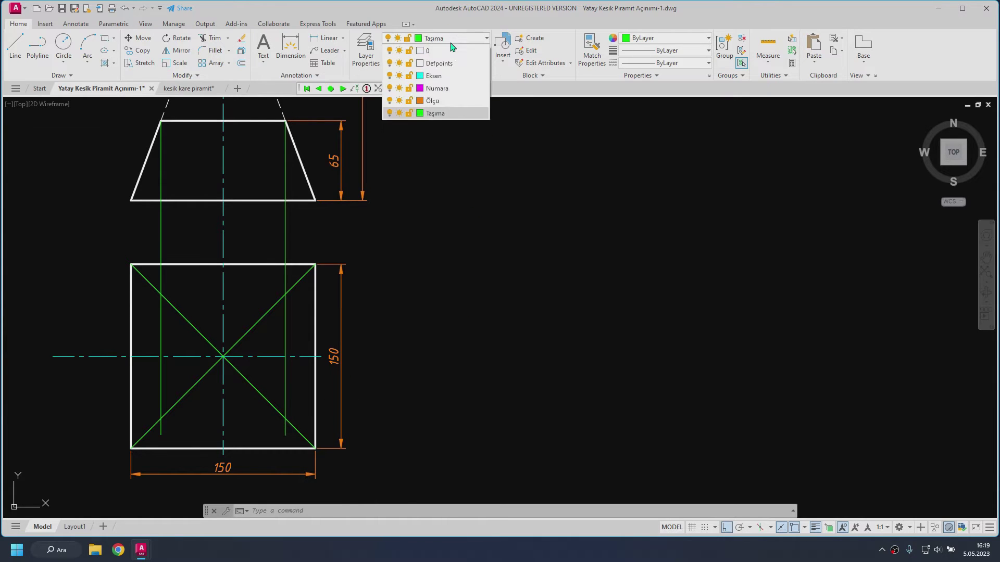
left_click(15, 46)
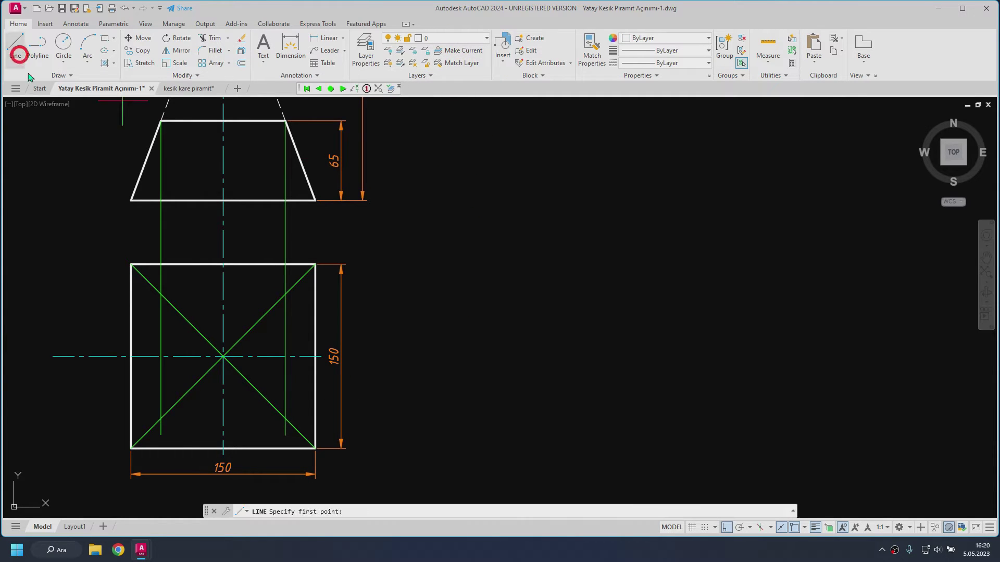
left_click(161, 294)
left_click(285, 294)
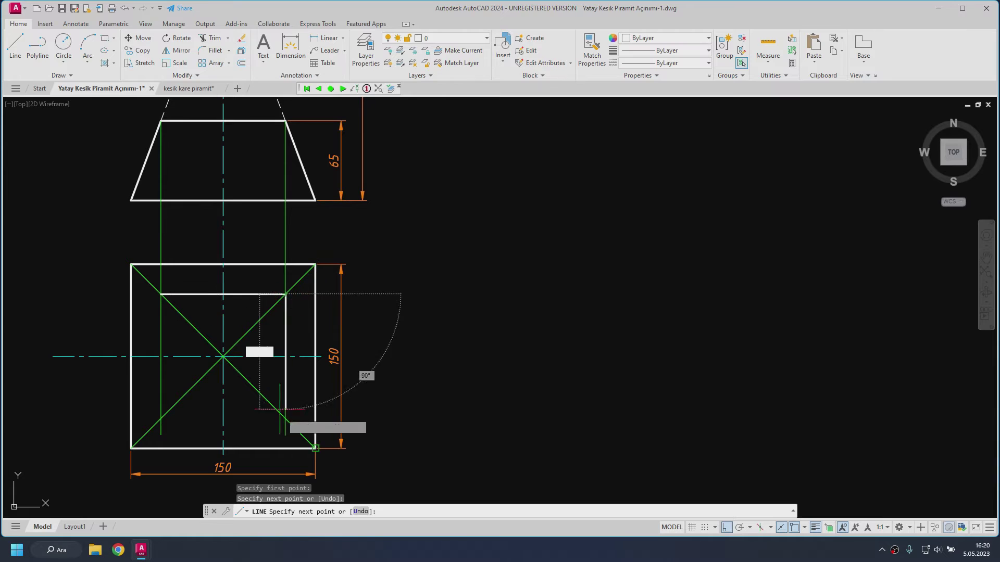
left_click(285, 418)
left_click(160, 418)
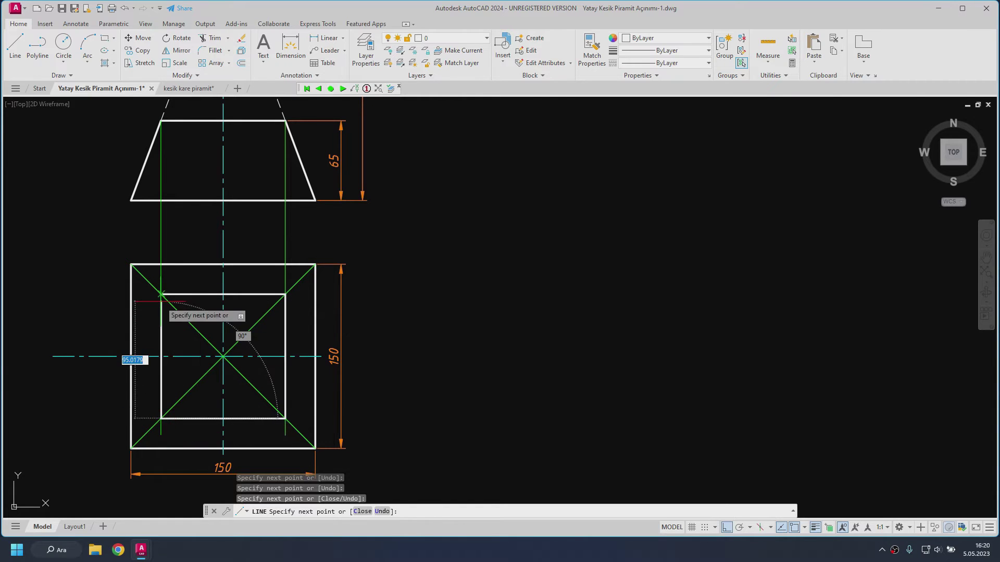
left_click(161, 295)
key("Escape")
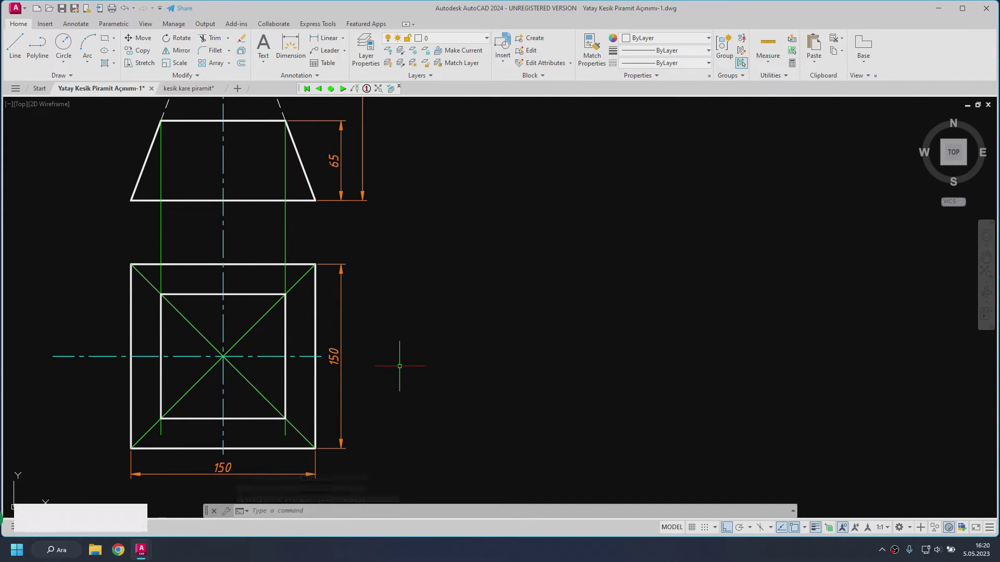
Step: Trim the projection line stub and the diagonals inside the inner square, leaving four corner edges
left_click(213, 42)
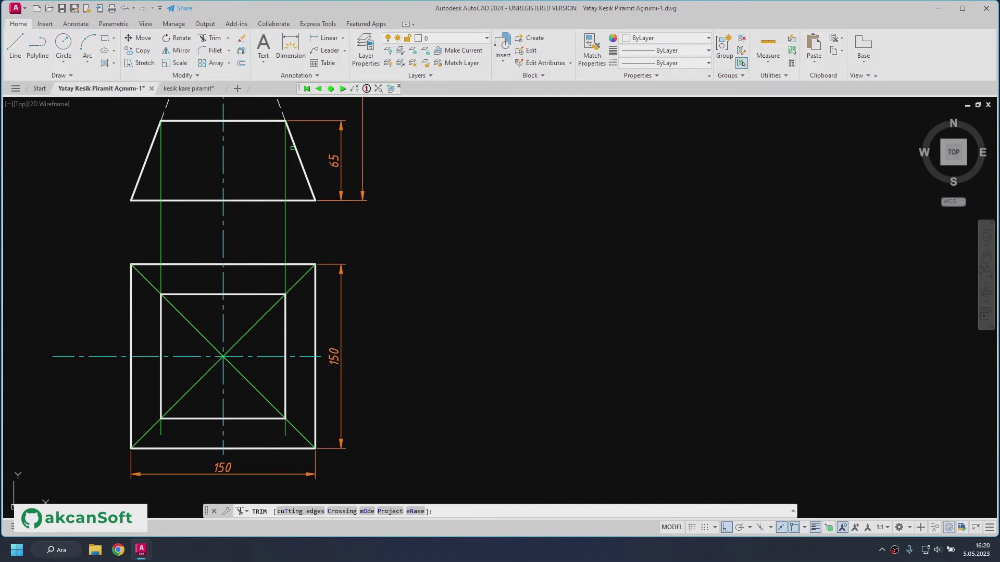
left_click(161, 430)
left_click(208, 342)
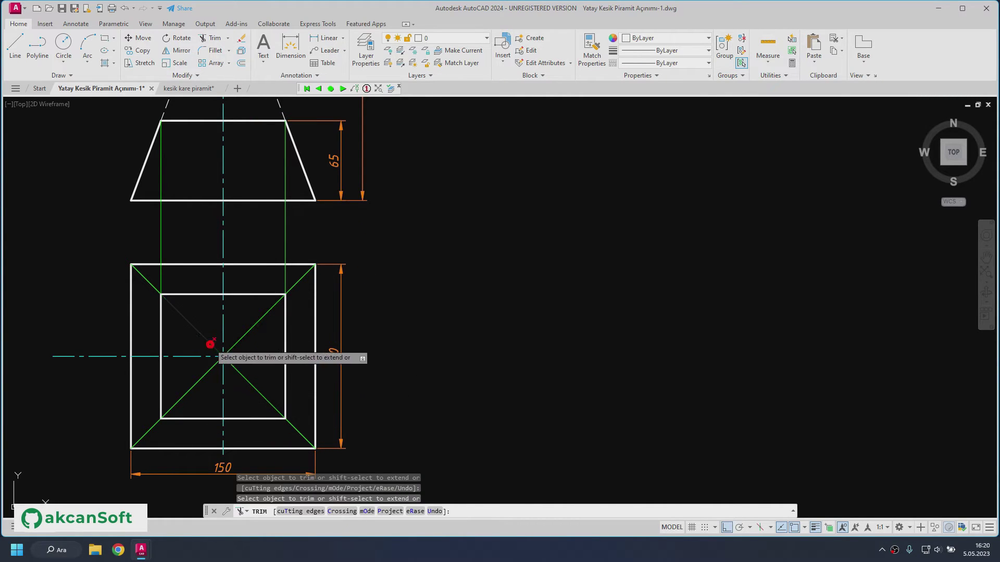
left_click(232, 348)
left_click(246, 380)
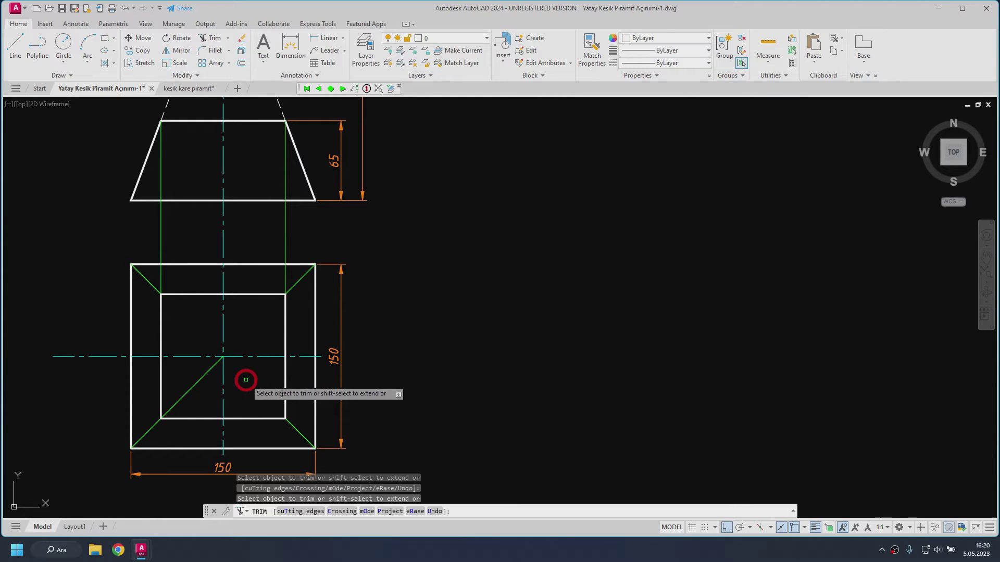
left_click(204, 376)
key("Escape")
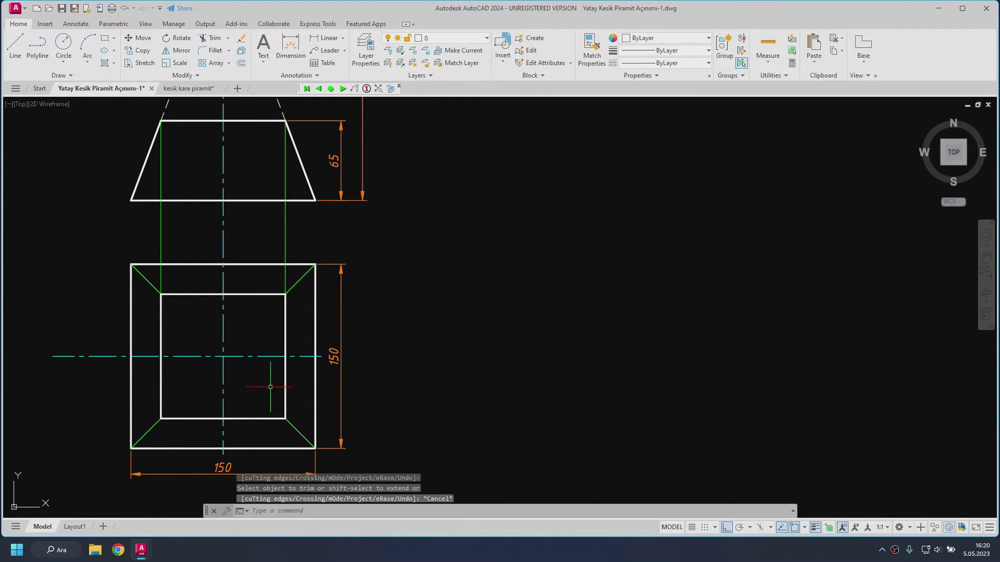
left_click(292, 288)
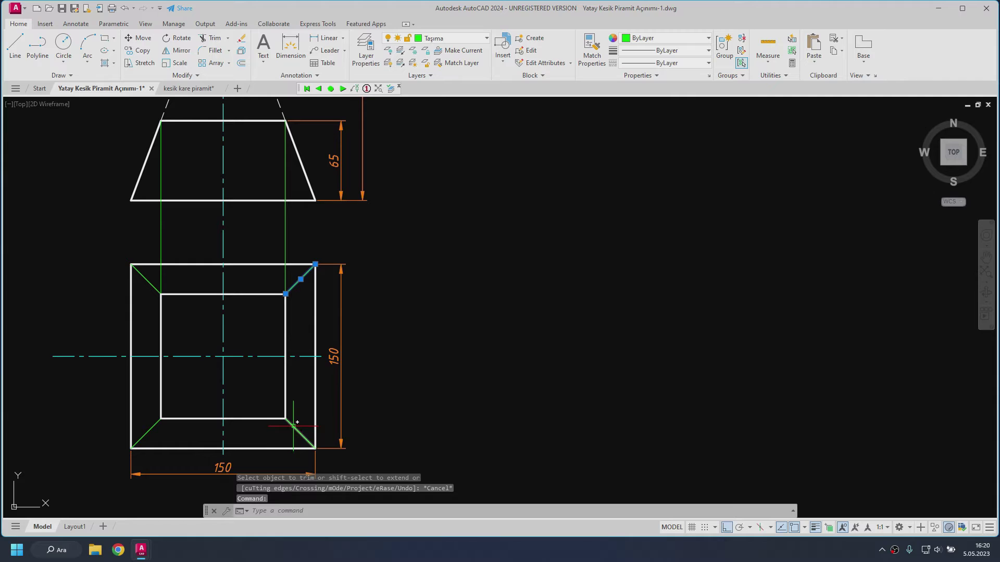
Step: Move the four diagonal corner edges of the top view onto layer 0
left_click(294, 426)
left_click(141, 275)
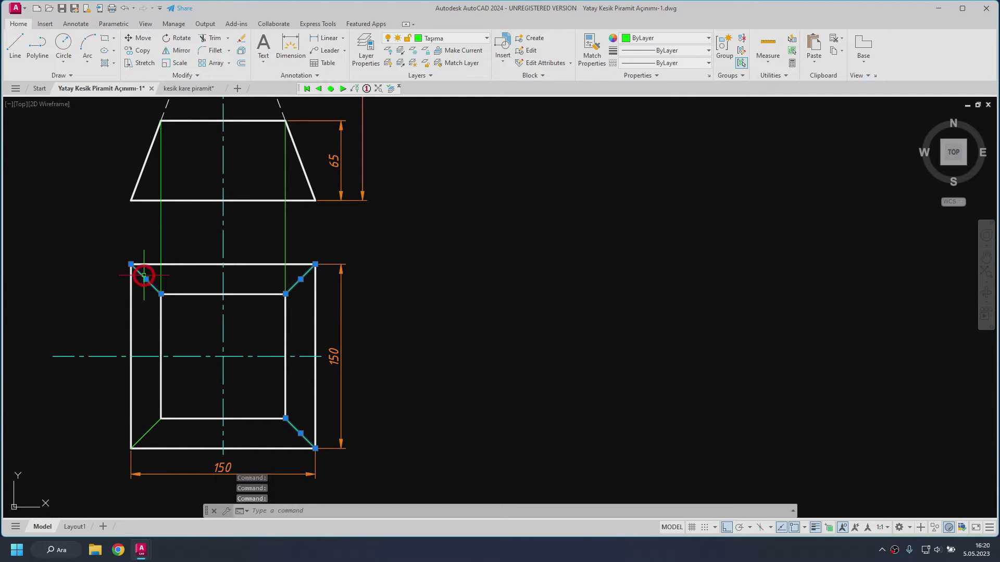
left_click(151, 428)
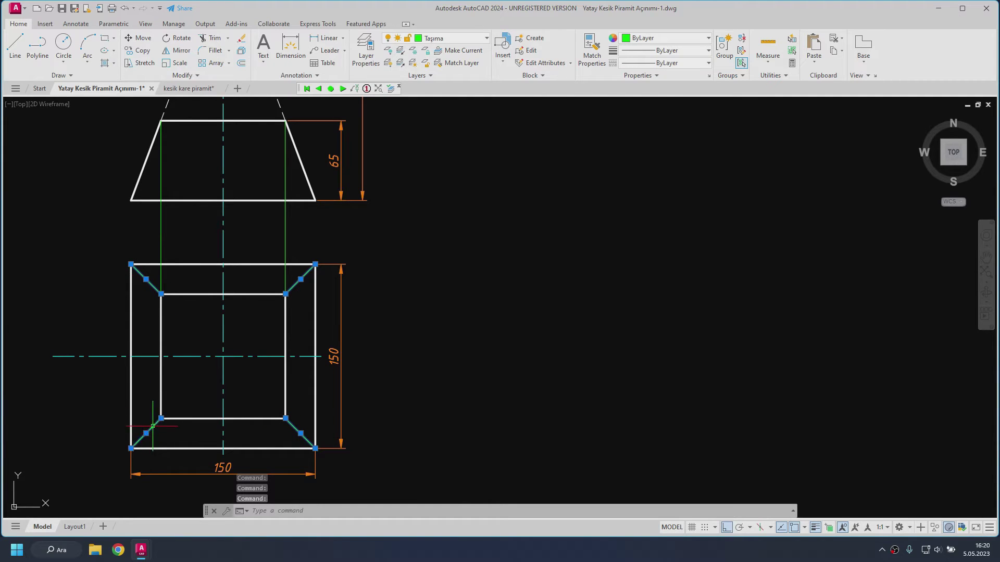
left_click(448, 44)
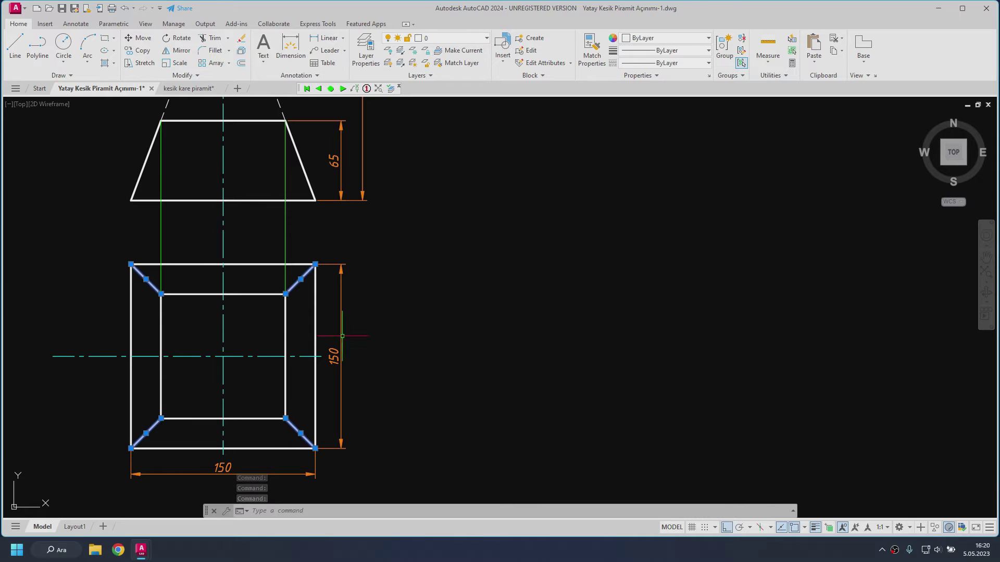
key("Escape")
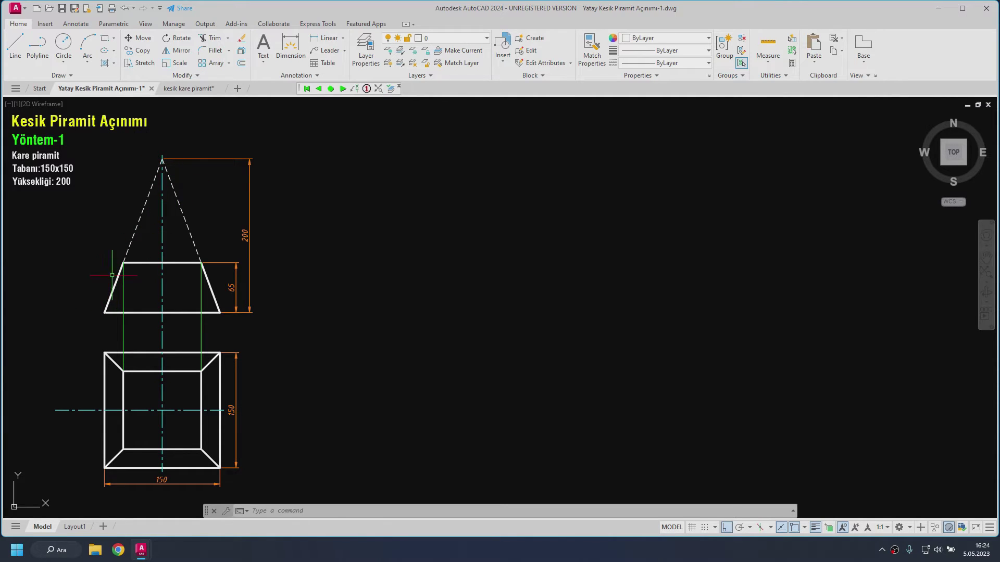
Step: On layer Taşıma, draw a centre-start-end arc from the square's bottom-left corner to the horizontal centreline
left_click(443, 38)
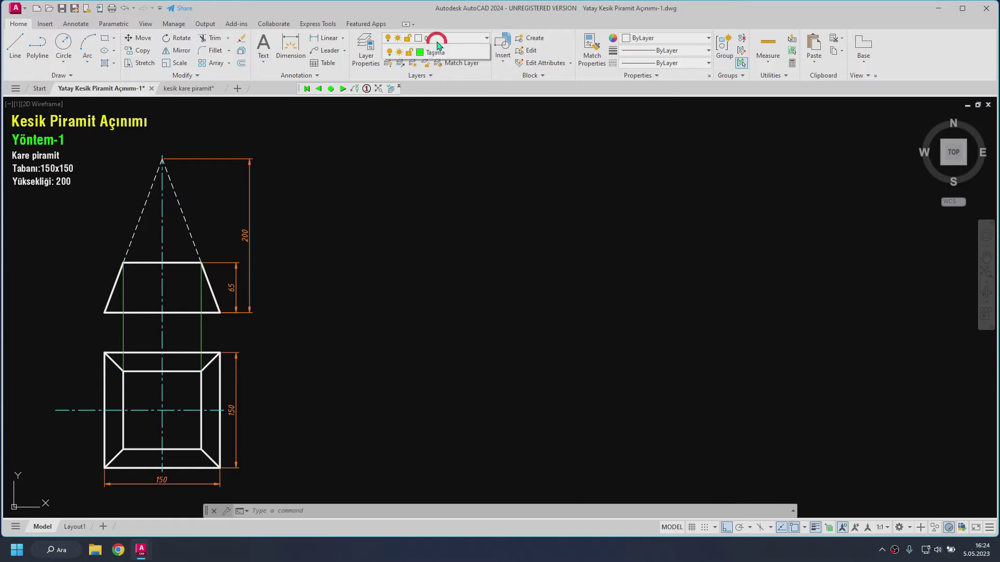
left_click(418, 119)
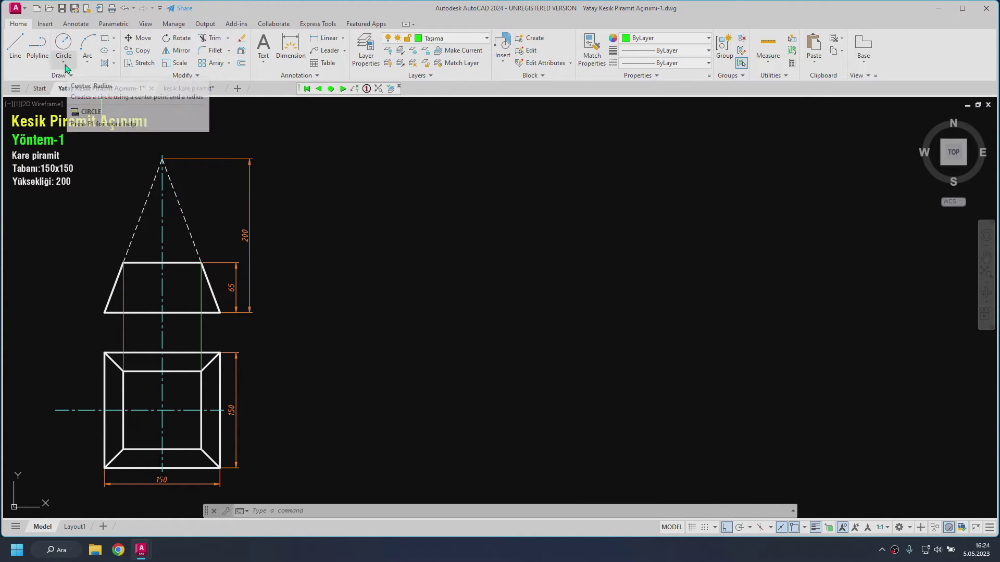
left_click(87, 62)
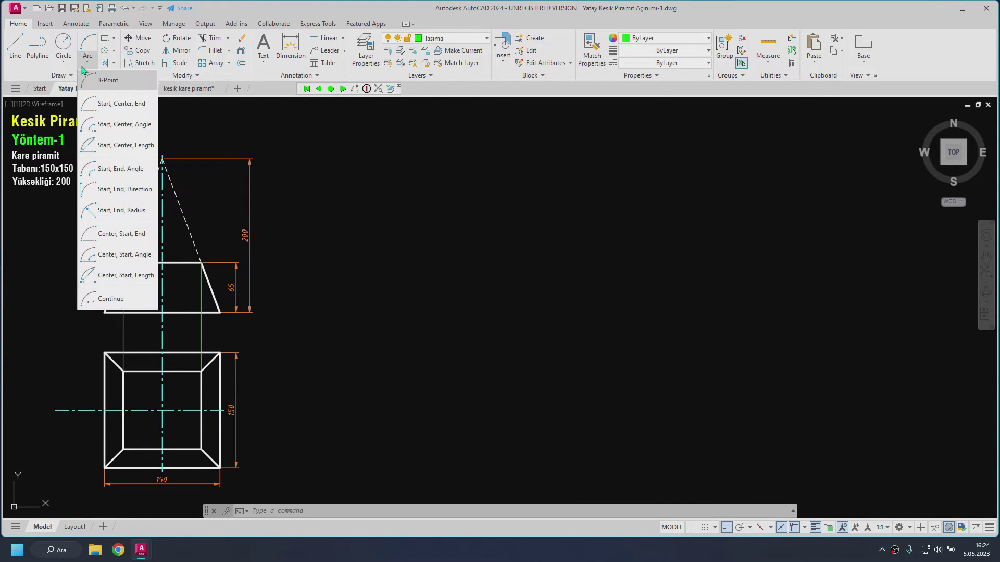
left_click(115, 234)
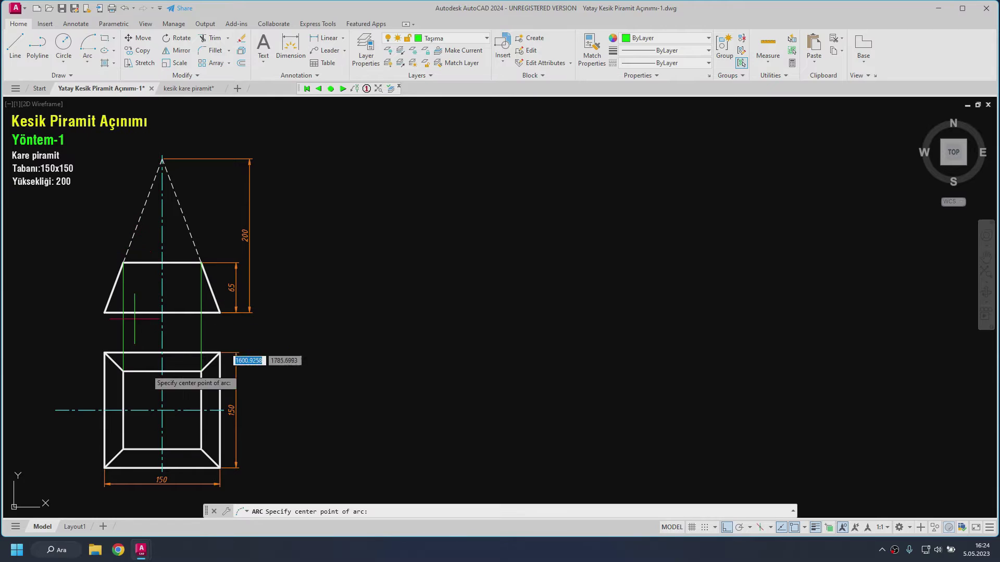
left_click(162, 410)
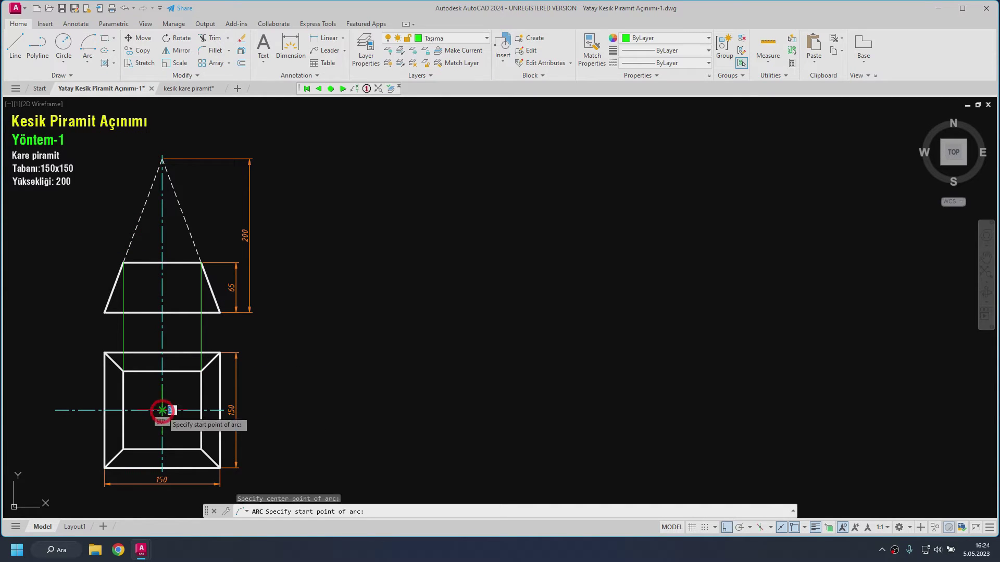
left_click(105, 468)
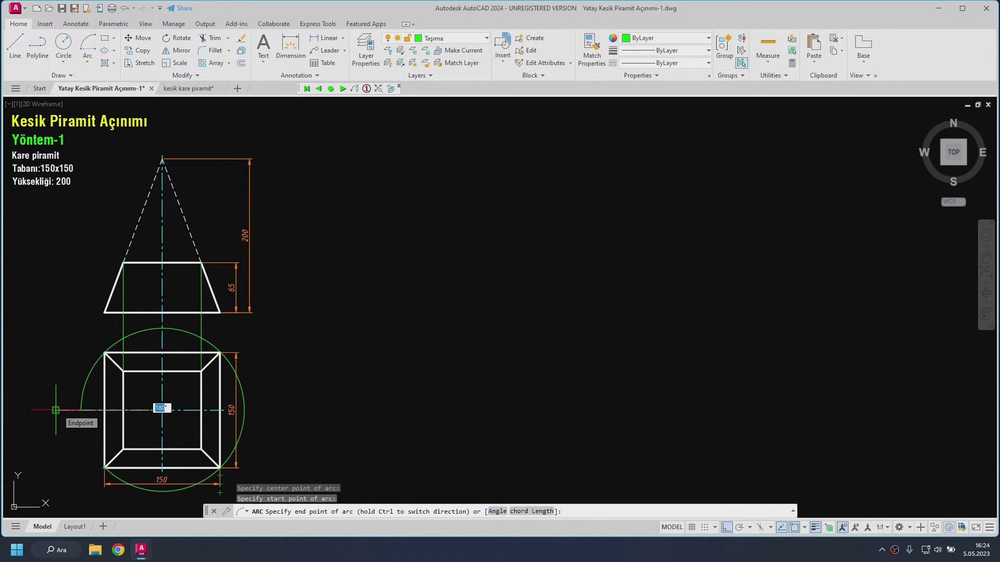
key("ctrl")
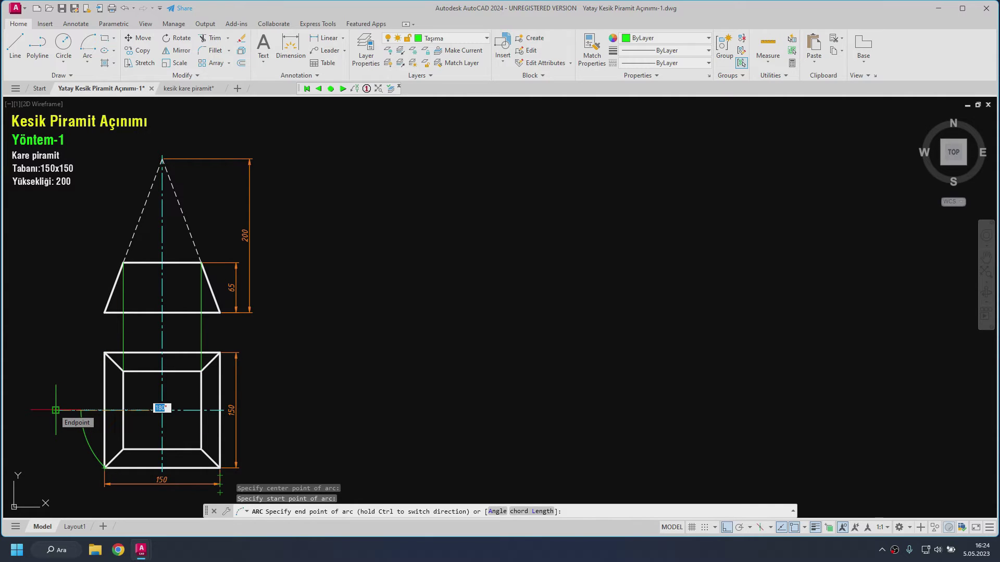
left_click(56, 410)
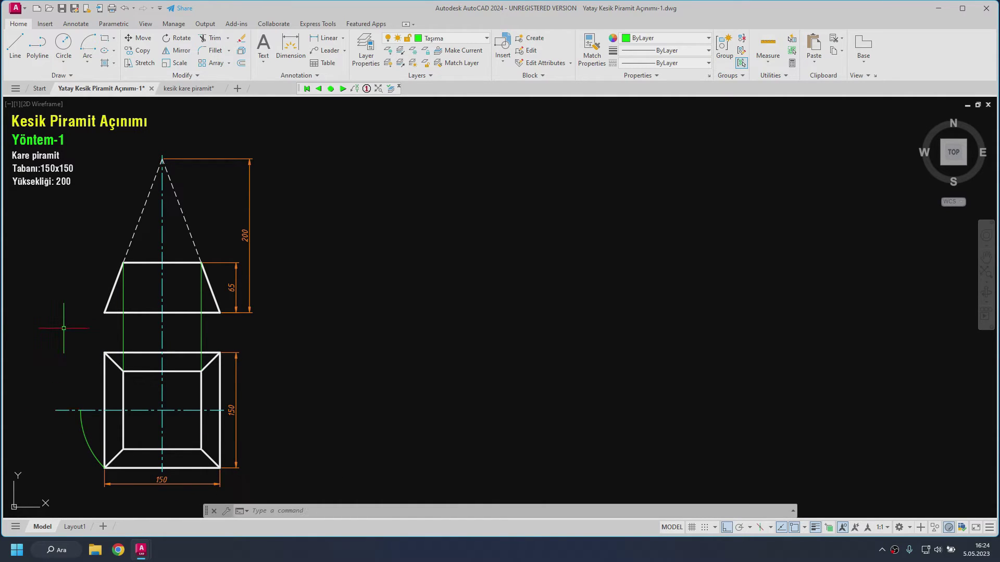
Step: Draw a vertical line from the arc's end up to the front view's base level
left_click(18, 51)
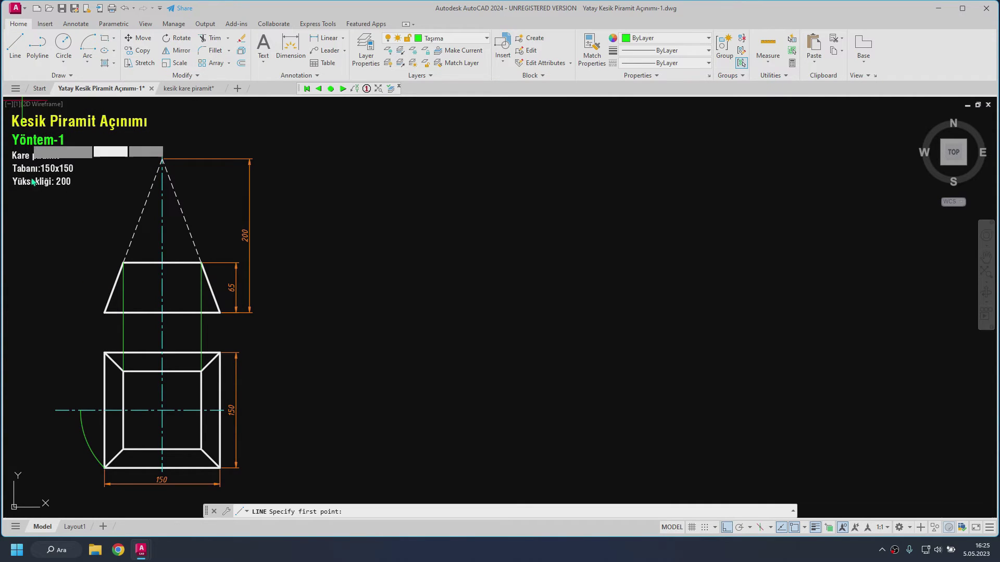
left_click(81, 410)
left_click(80, 300)
key("Return")
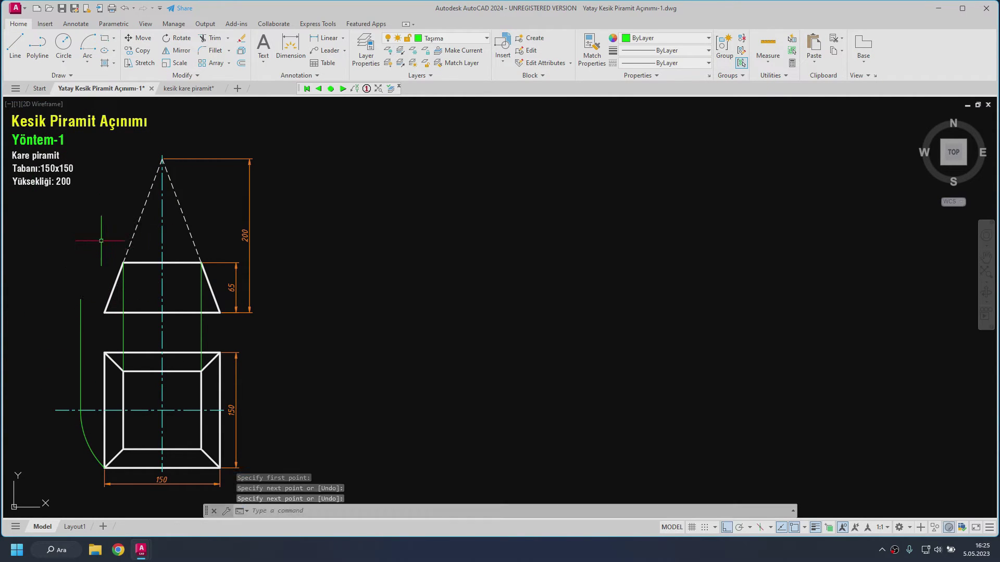
Step: Extend the trapezoid's base leftwards with a horizontal line past the vertical
key("Return")
left_click(104, 312)
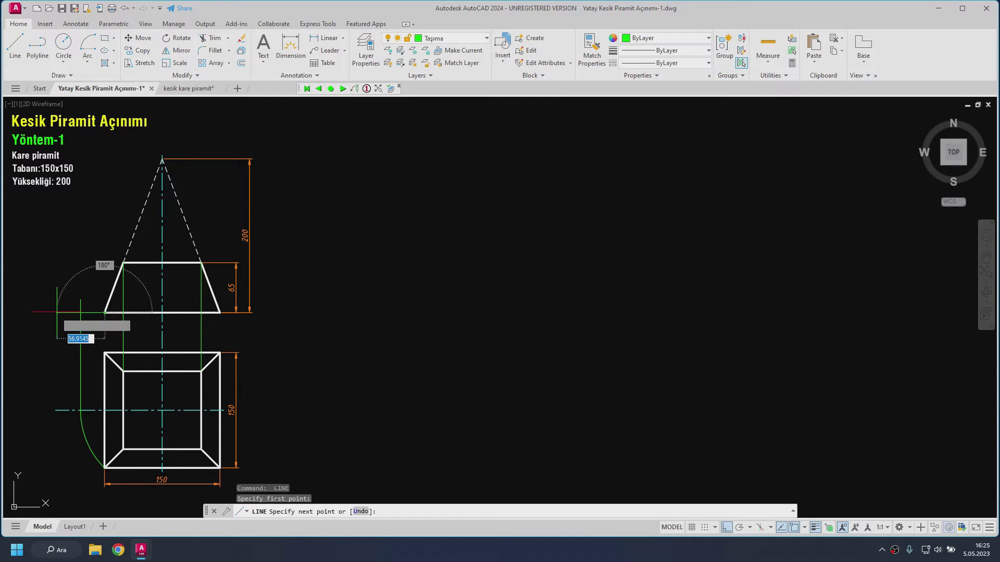
left_click(66, 313)
key("Escape")
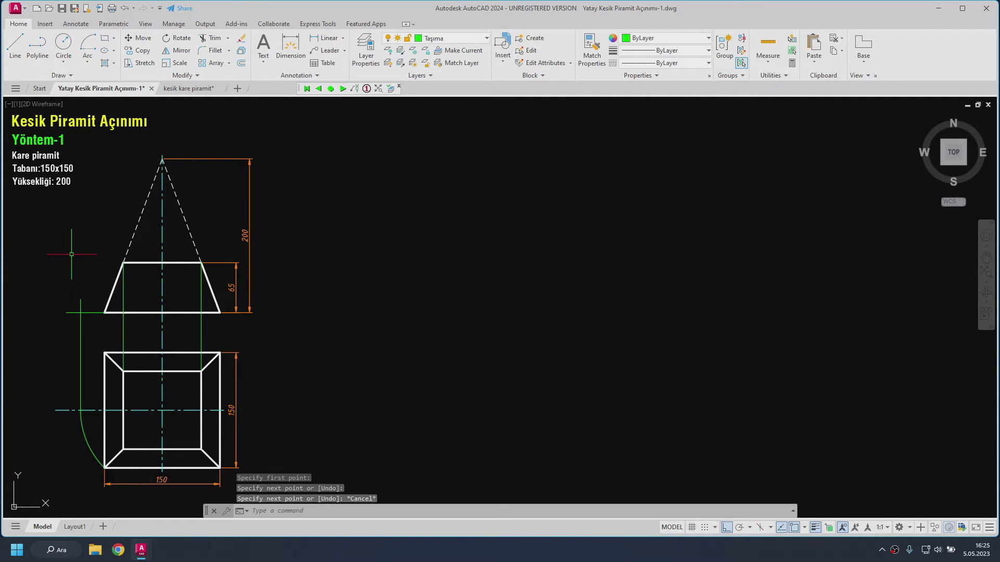
left_click(15, 45)
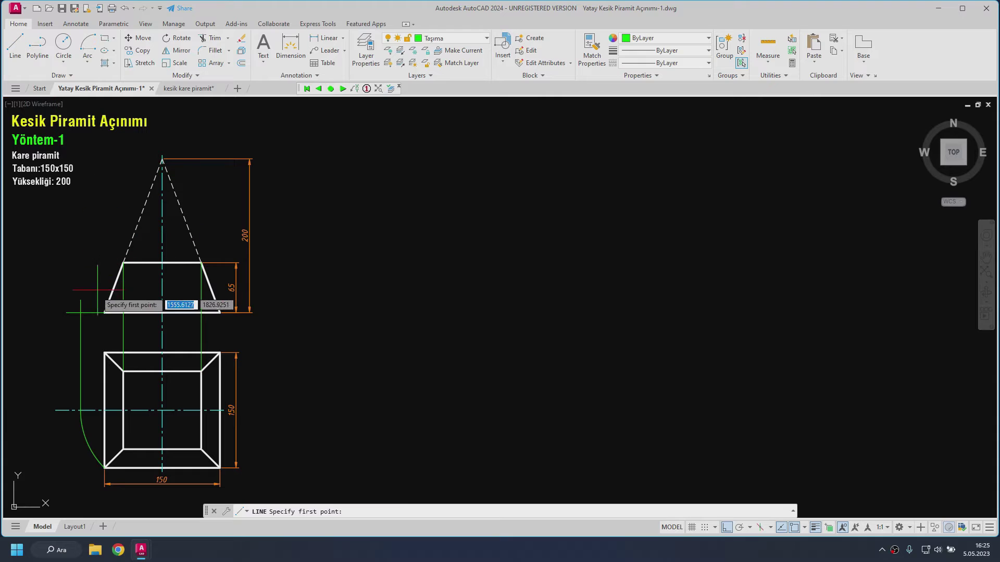
left_click(80, 314)
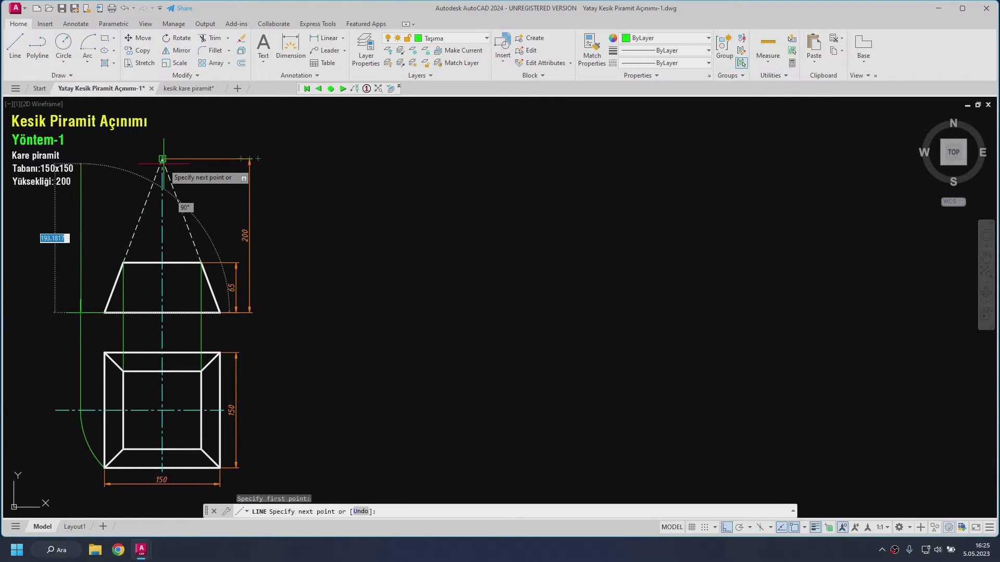
Step: Draw the slanted line to the apex and make it magenta DASHED2 on layer 0
key("F8")
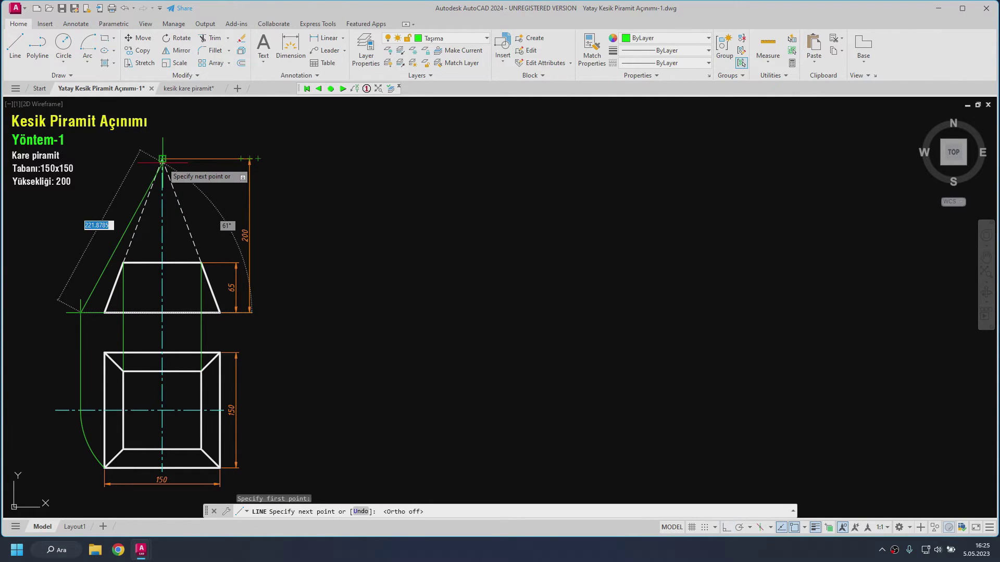
left_click(162, 158)
key("Escape")
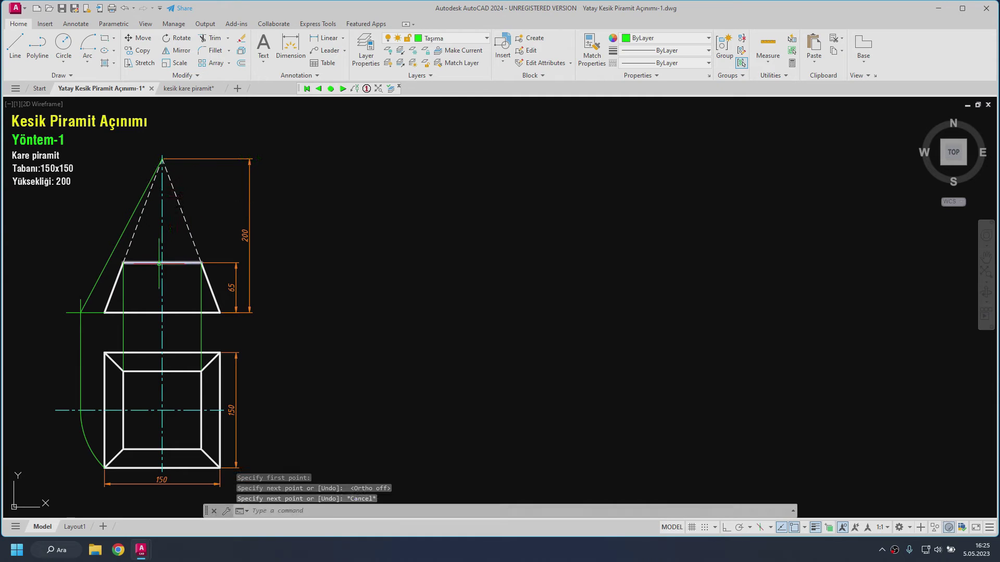
left_click(119, 239)
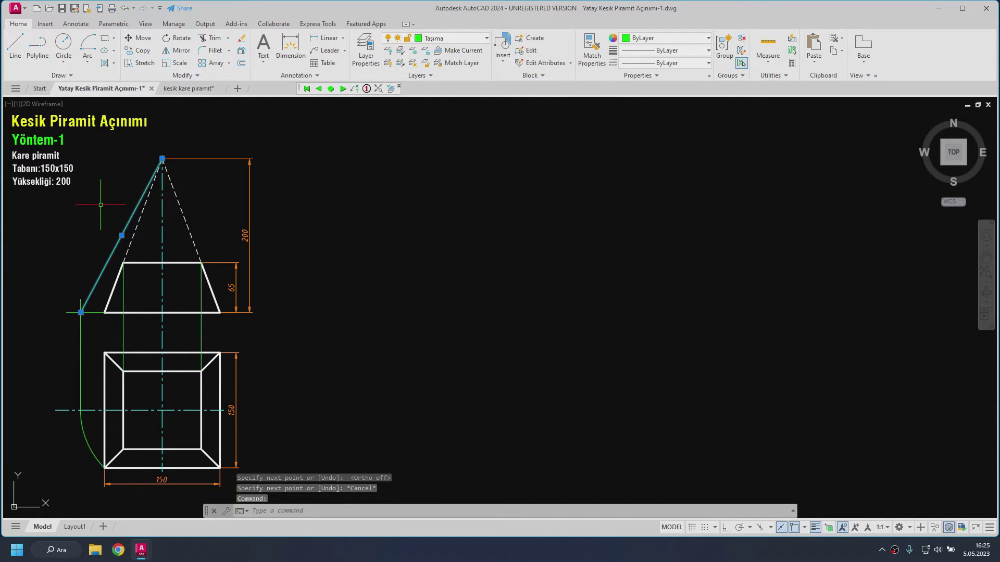
left_click(453, 39)
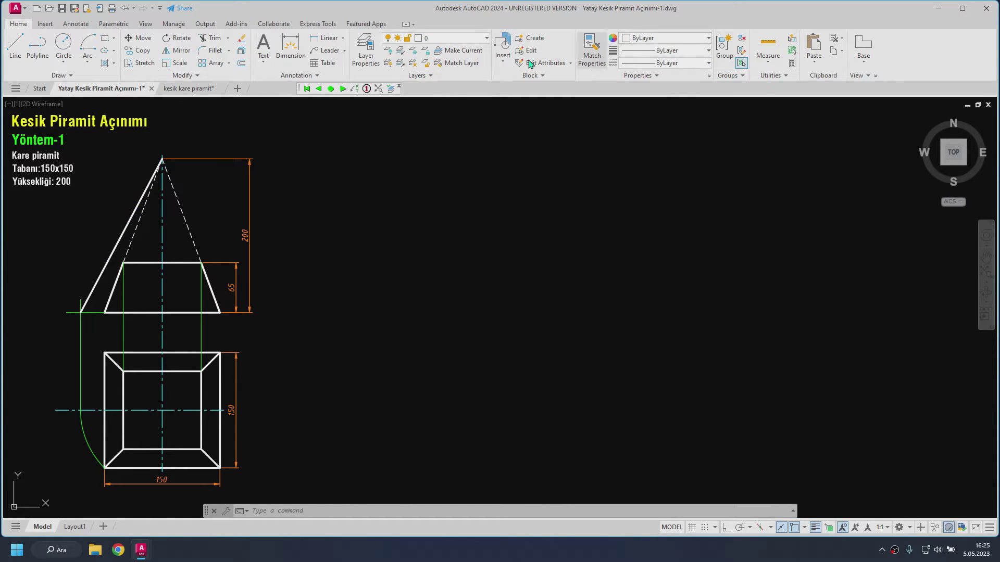
left_click(649, 44)
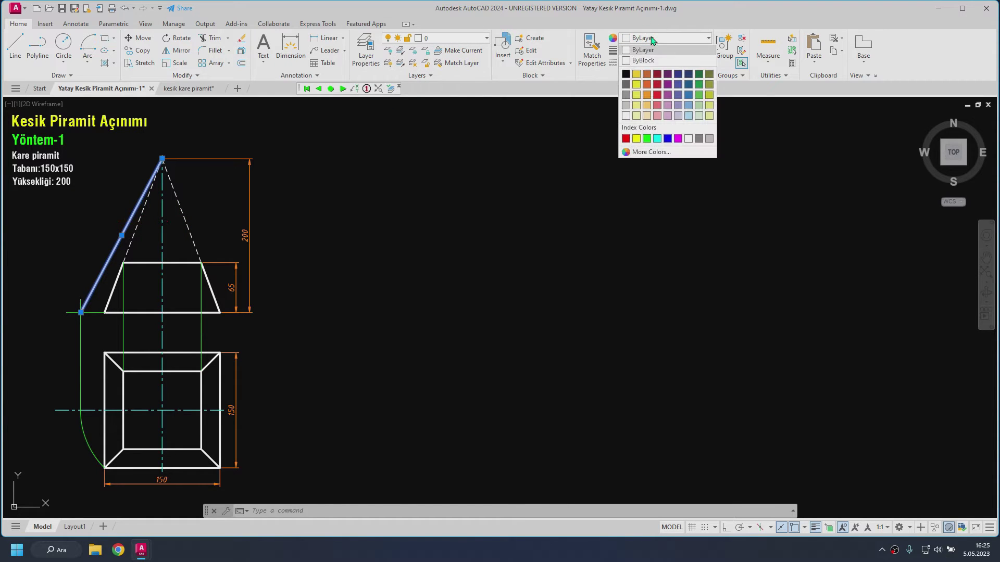
left_click(679, 137)
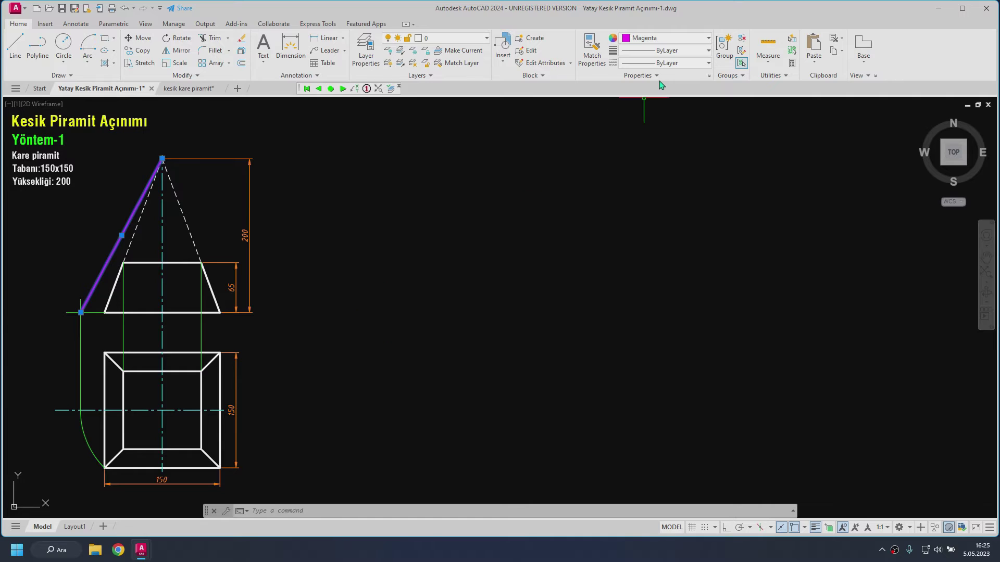
left_click(671, 63)
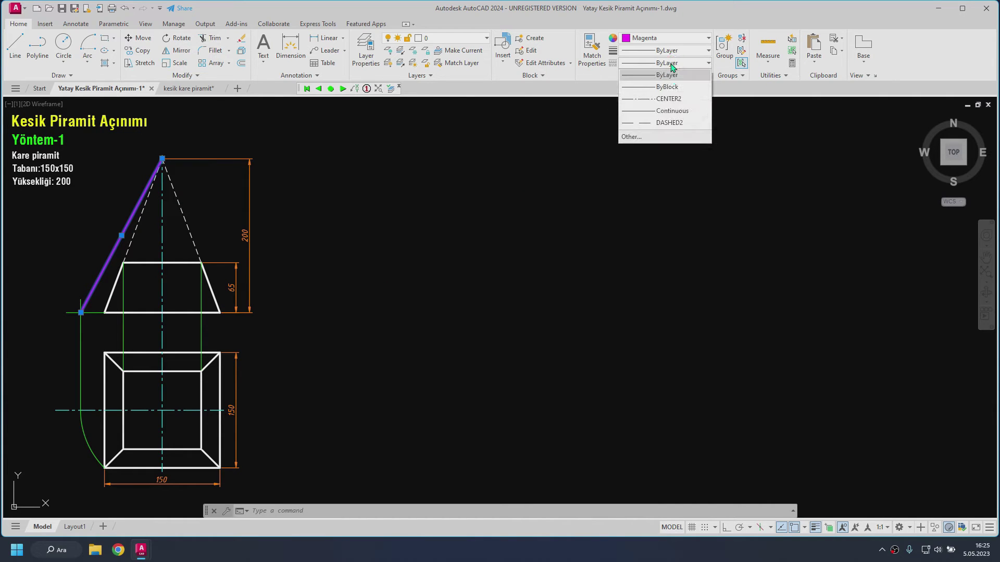
left_click(669, 123)
key("Escape")
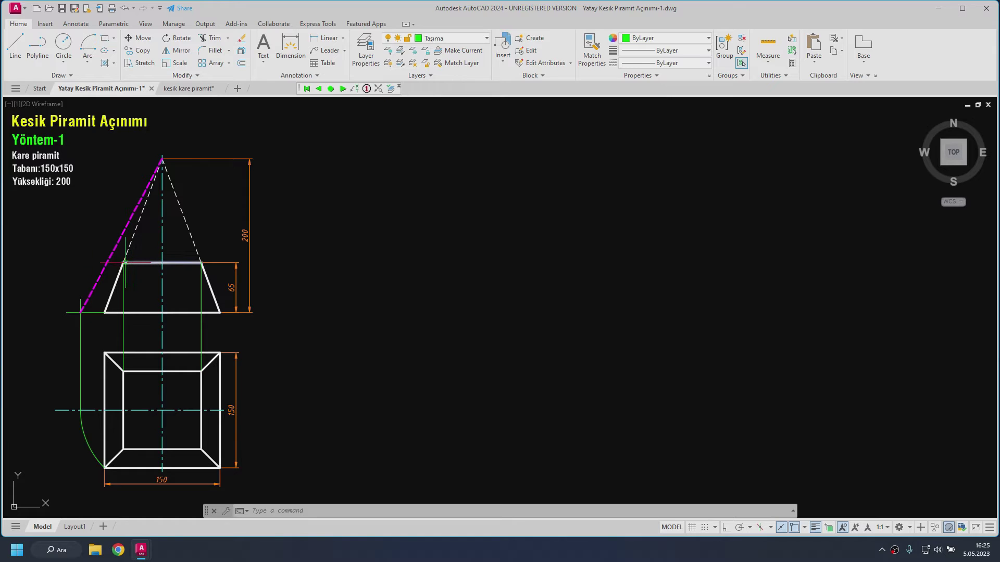
Step: Extend the trapezoid's top edge leftwards to meet the slanted edge
left_click(15, 44)
left_click(121, 261)
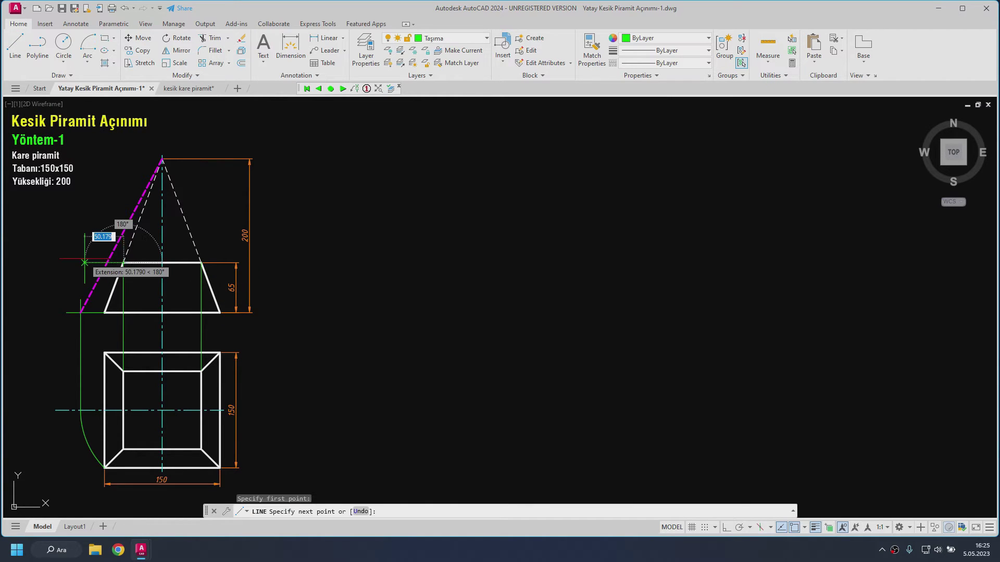
left_click(84, 263)
key("Return")
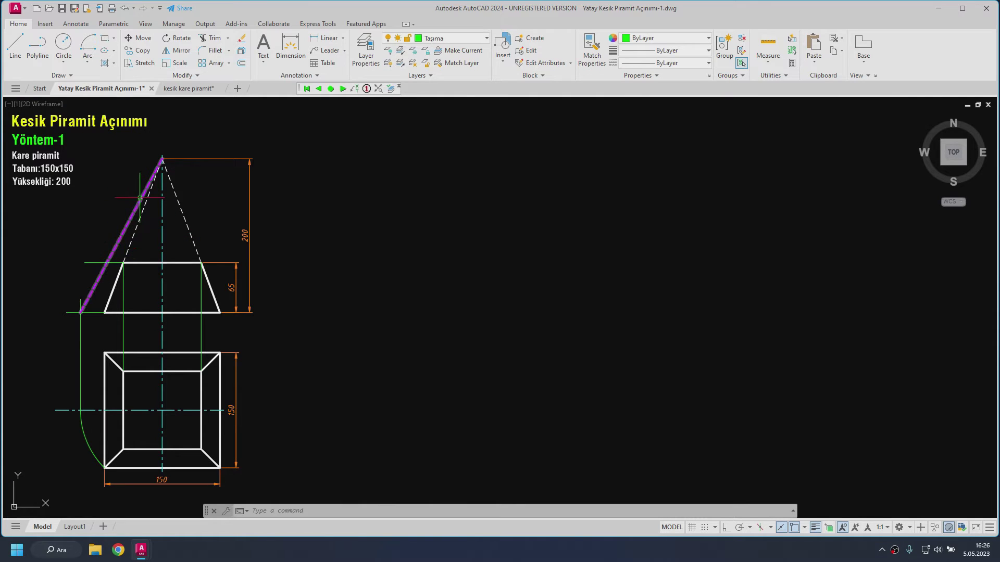
Step: Break the slanted edge at the cut level, colour its lower part green, and select both parts
type("B")
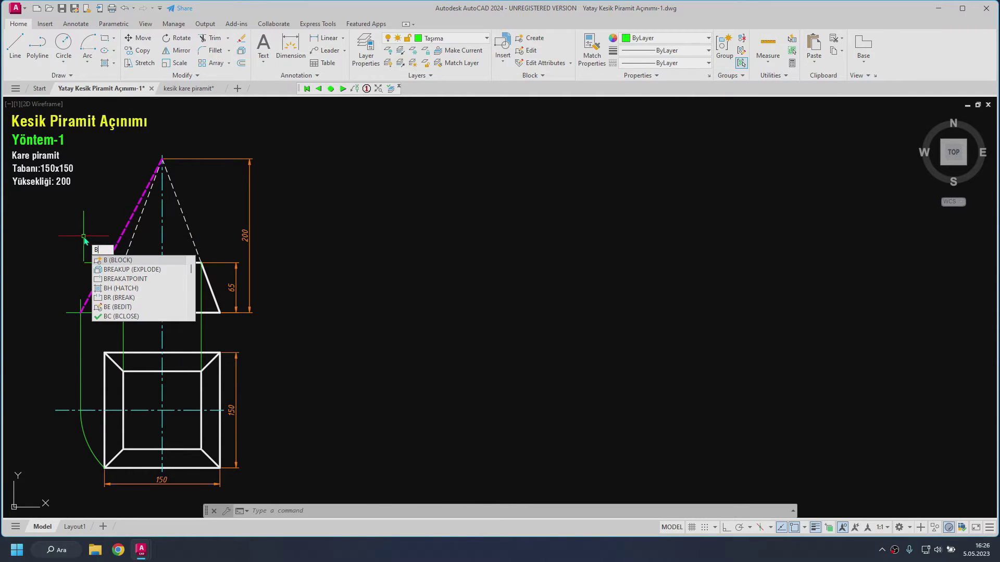
type("katpoin")
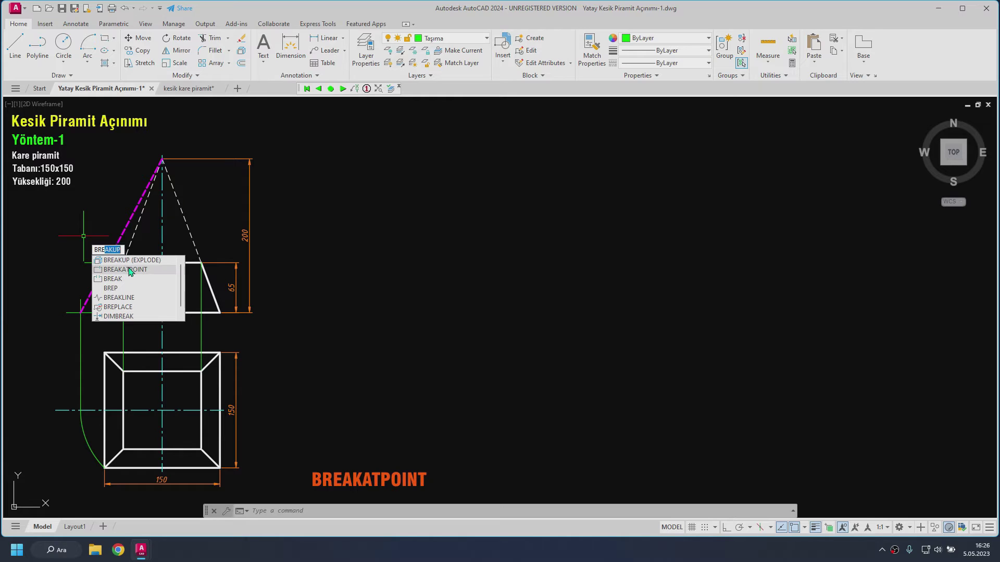
left_click(129, 270)
left_click(104, 269)
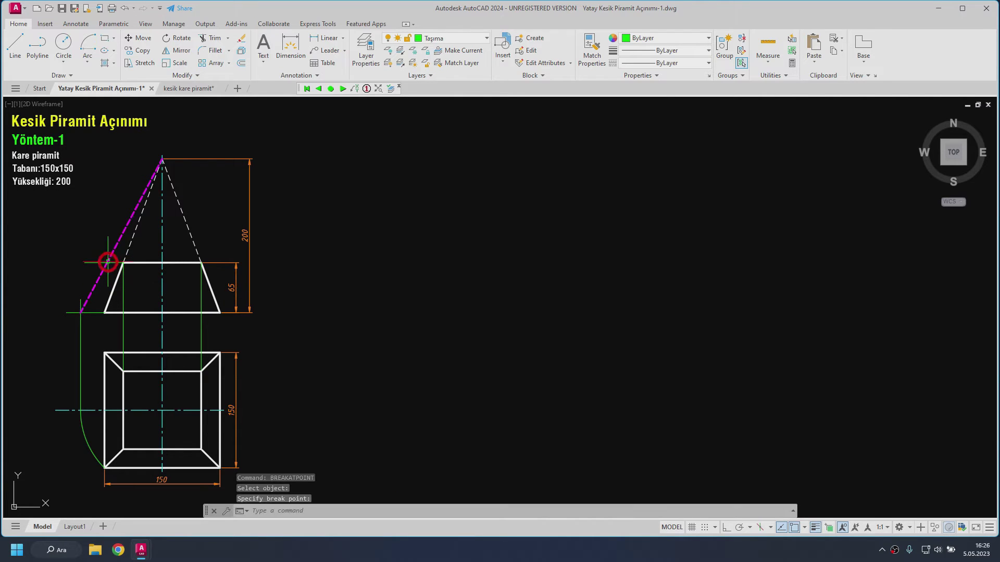
left_click(108, 258)
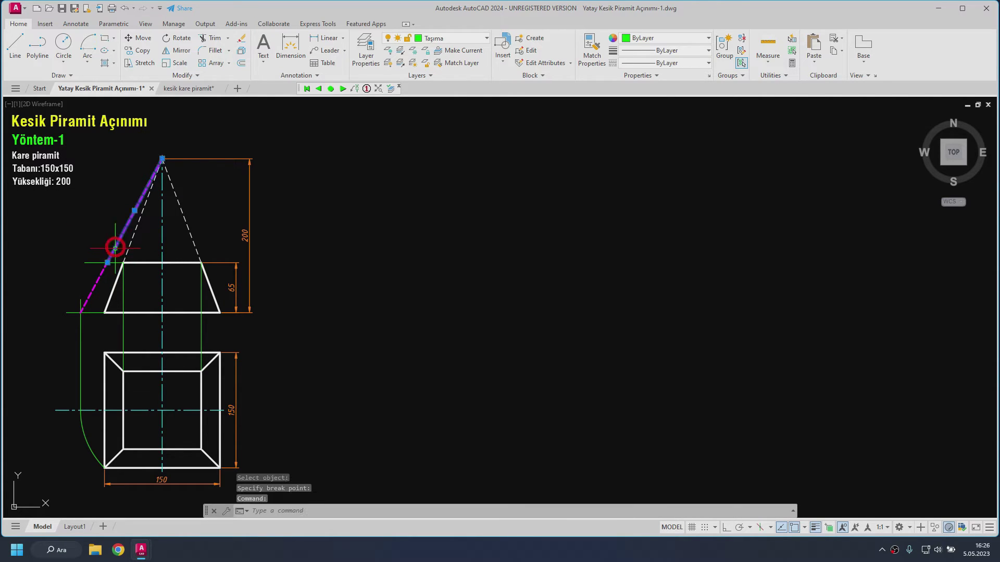
left_click(99, 279)
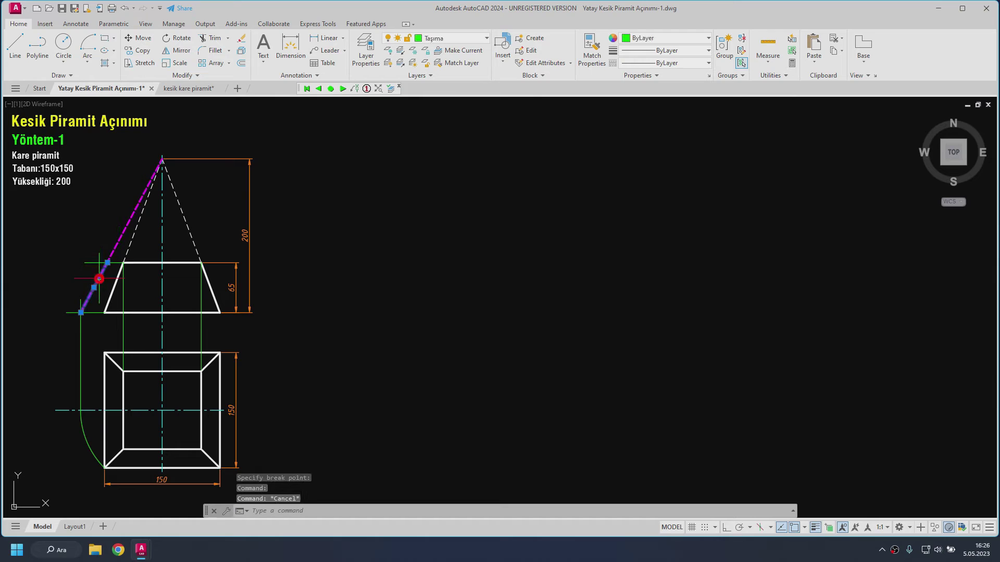
left_click(646, 39)
left_click(646, 138)
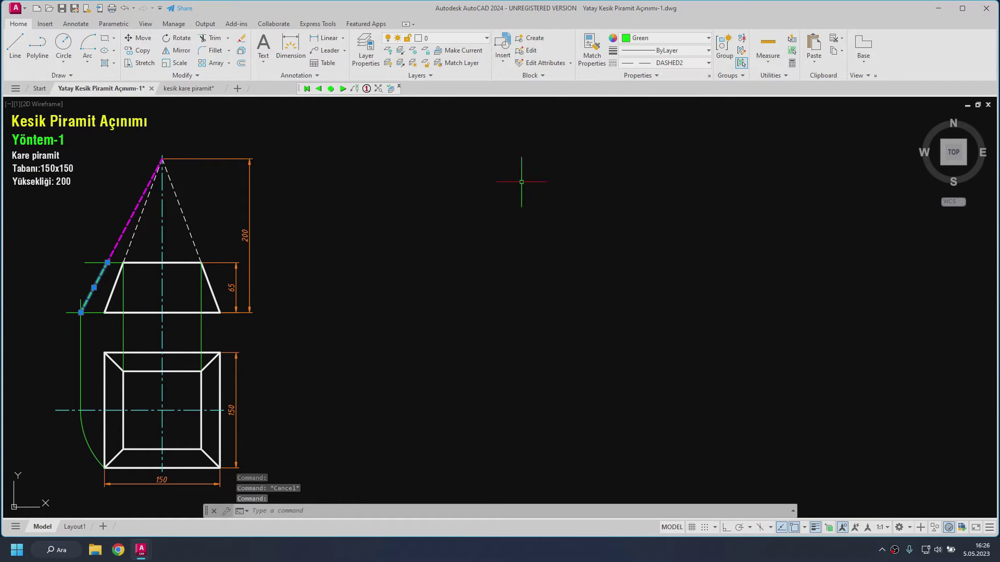
key("Escape")
left_click(98, 282)
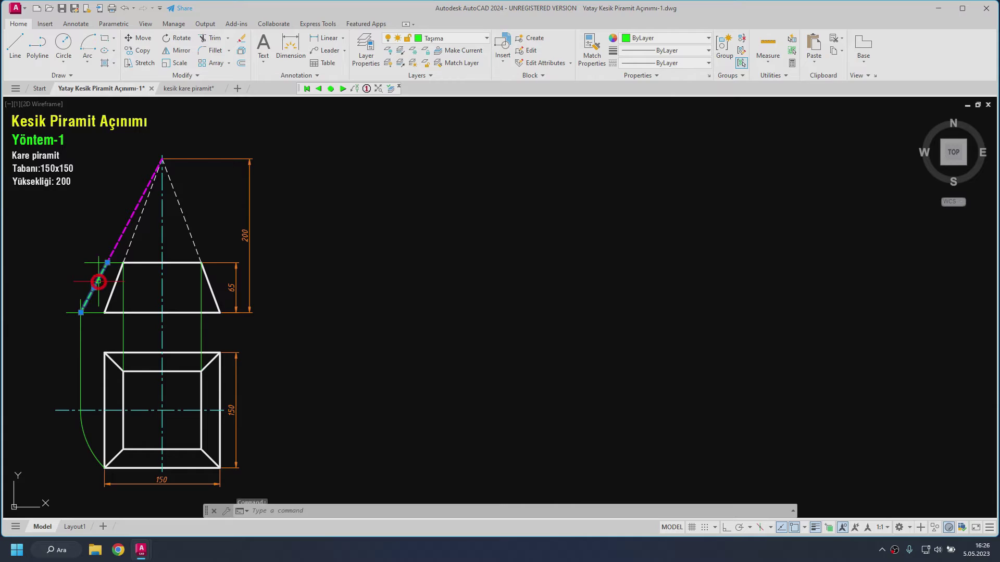
left_click(128, 221)
Step: Copy the edge to the right and draw a circle from its apex through the cut point
left_click_drag(128, 221, 467, 238)
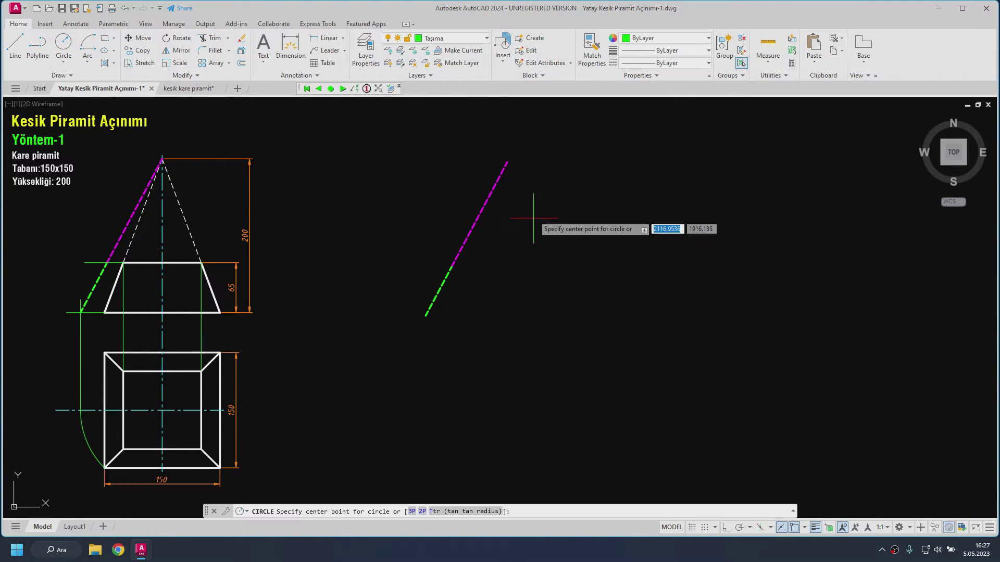
left_click(507, 162)
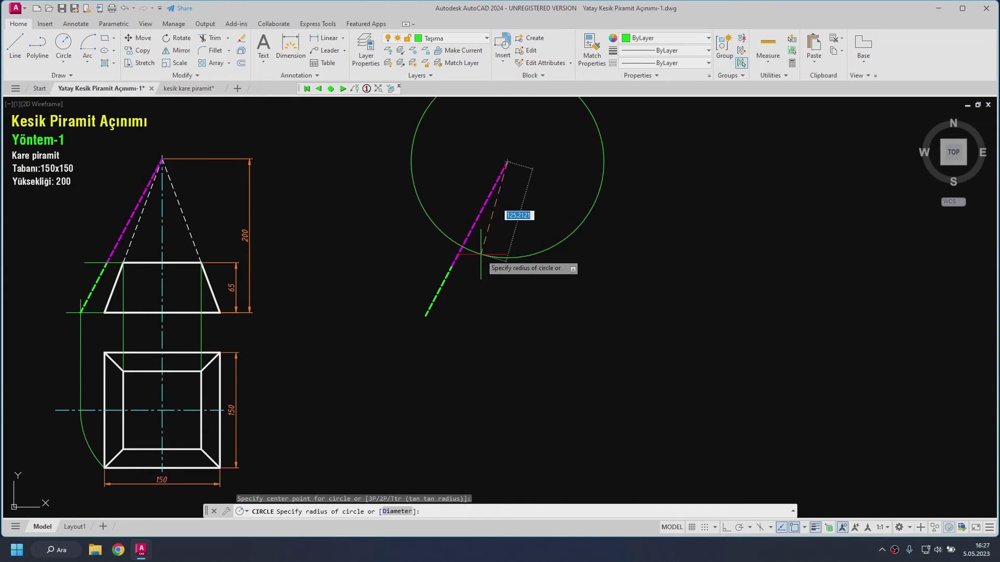
left_click(452, 266)
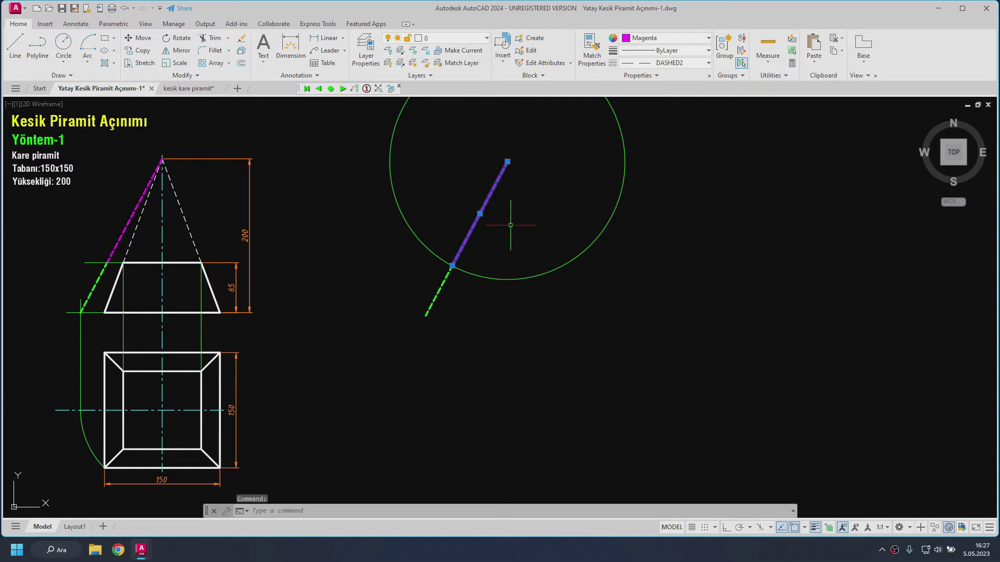
key("Escape")
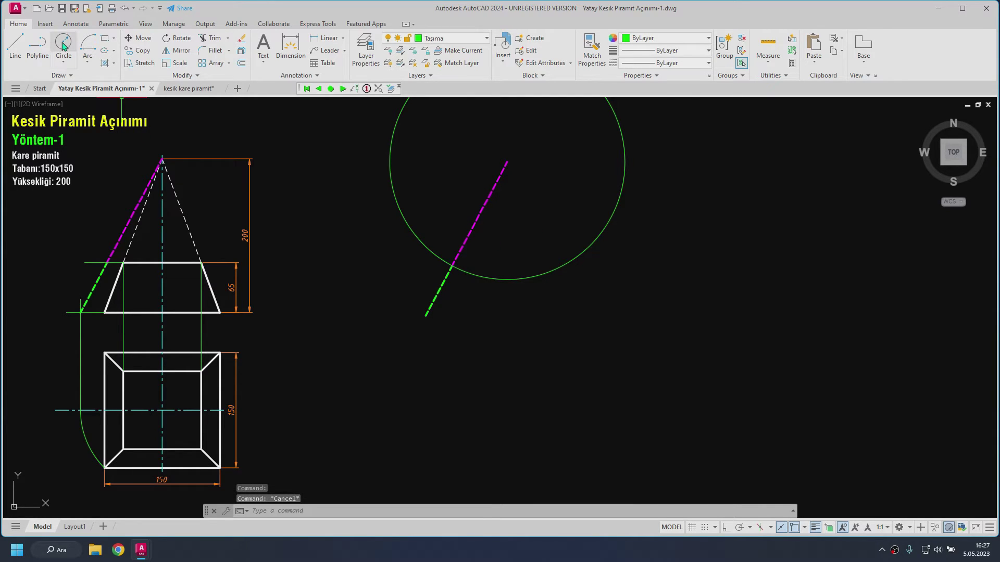
Step: Draw a second circle on the same apex centre reaching the edge's lower end
left_click(62, 46)
left_click(507, 163)
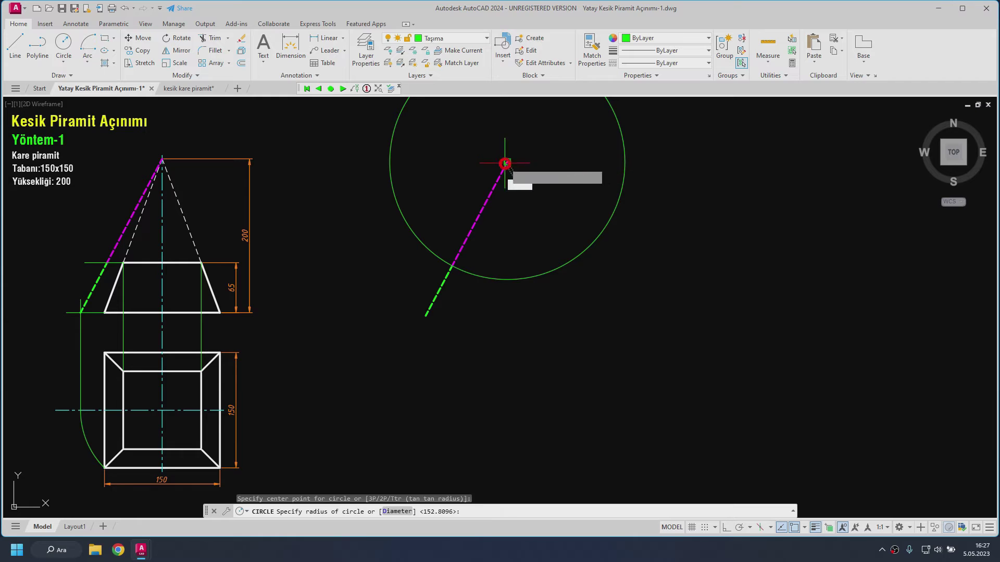
left_click(426, 315)
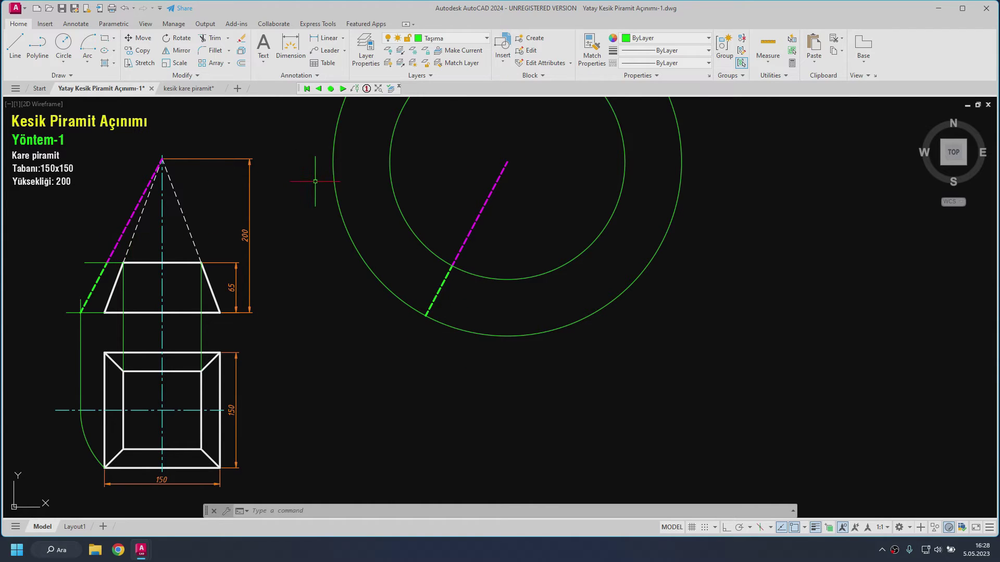
Step: On layer Ölçü, add the 152.81 aligned dimension to the magenta slant edge
left_click(343, 38)
left_click(334, 107)
left_click(657, 38)
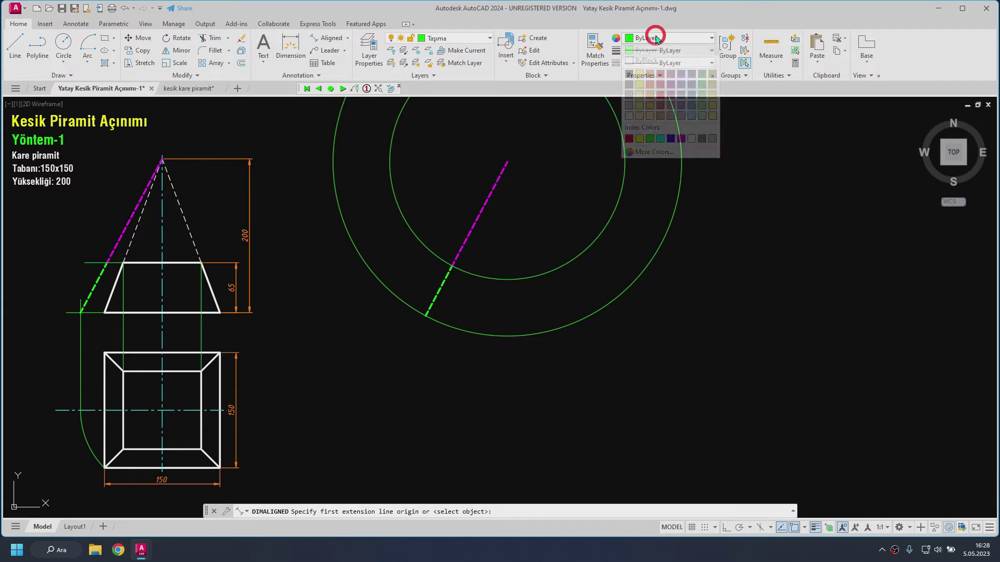
left_click(463, 38)
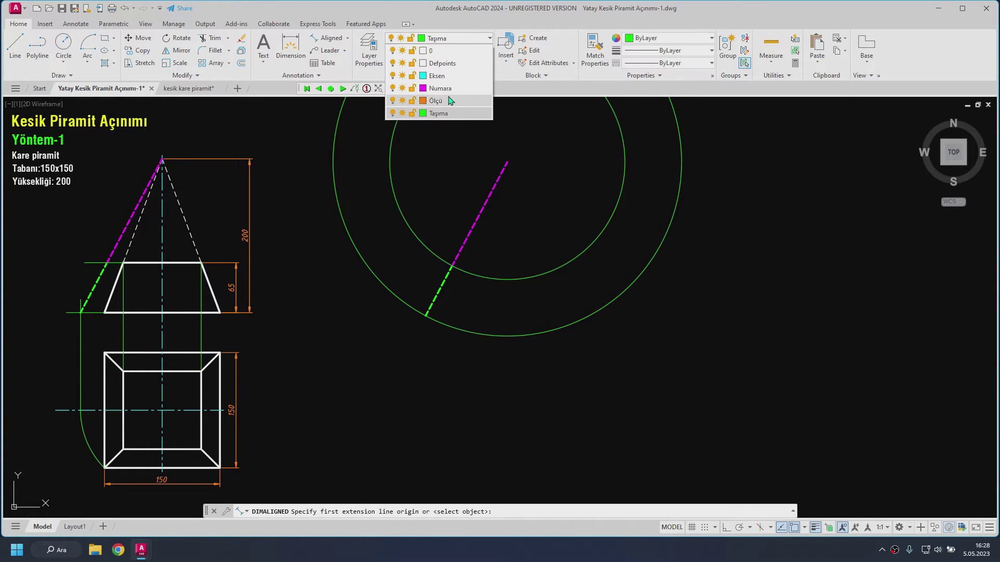
left_click(438, 100)
key("Return")
left_click(130, 218)
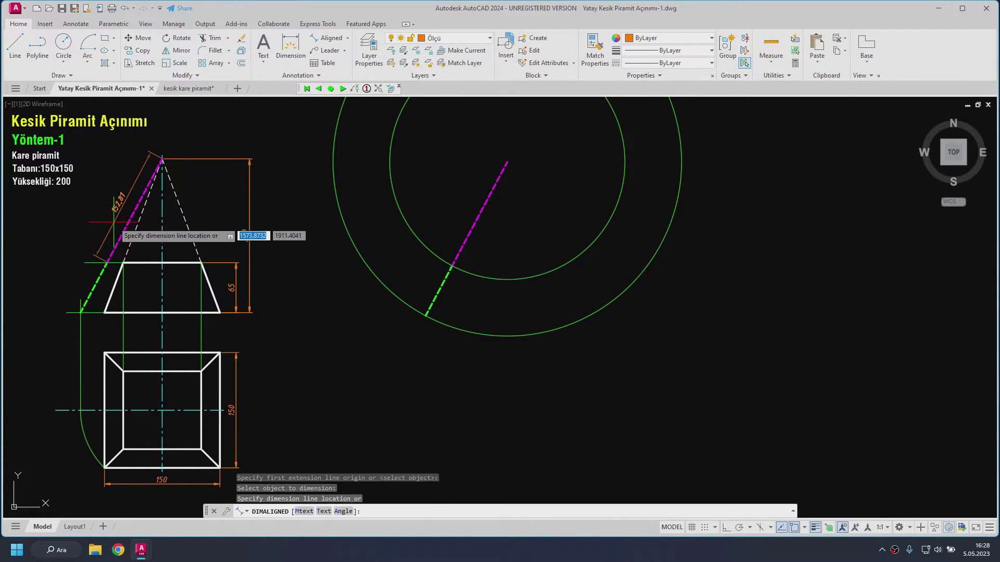
left_click(56, 239)
Step: Add the 73.58 aligned dimension to the green lower part of the edge
key("Return")
key("Return")
left_click(94, 287)
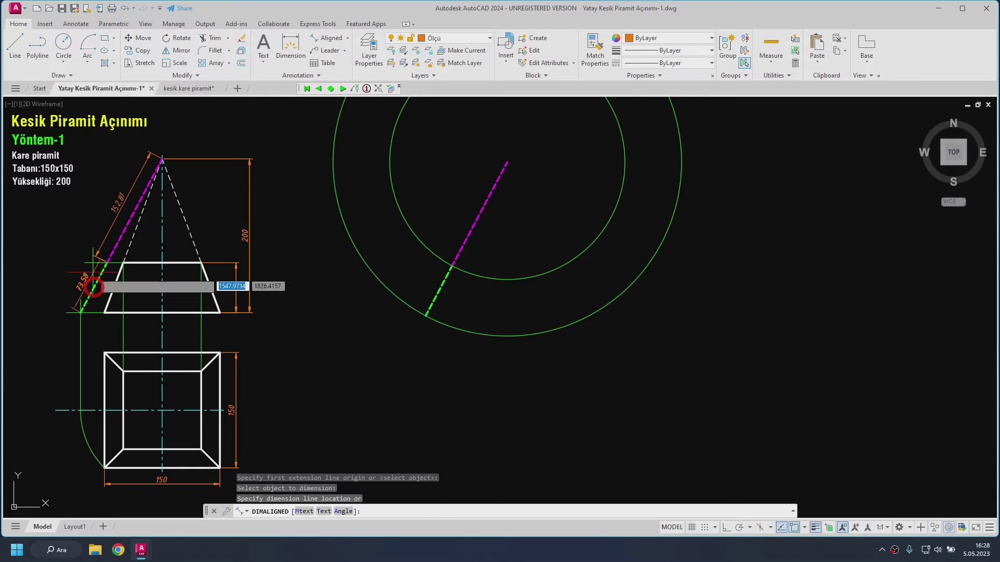
left_click(85, 263)
key("Escape")
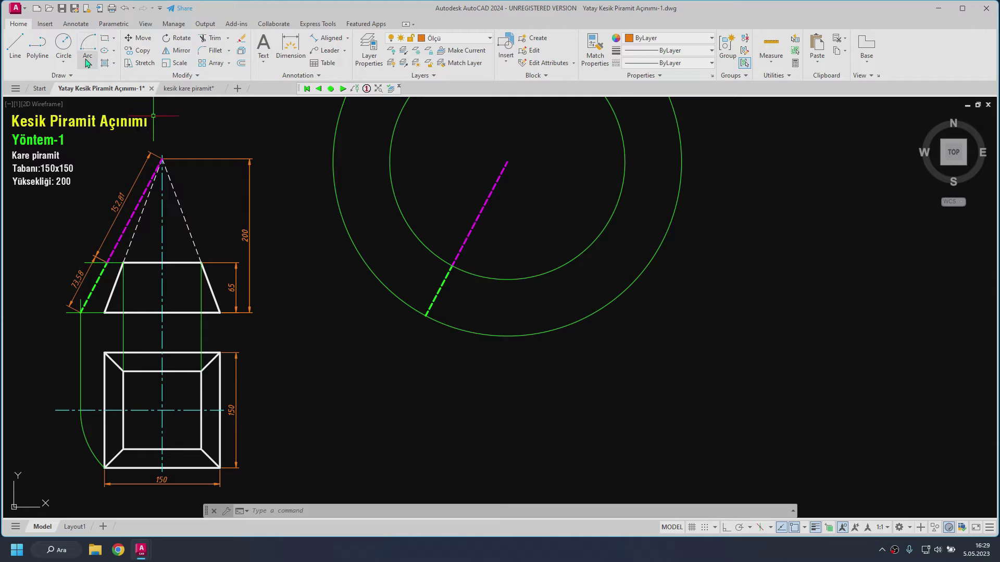
Step: Draw a radius-150 circle centred on the copied edge's lower endpoint
left_click(63, 45)
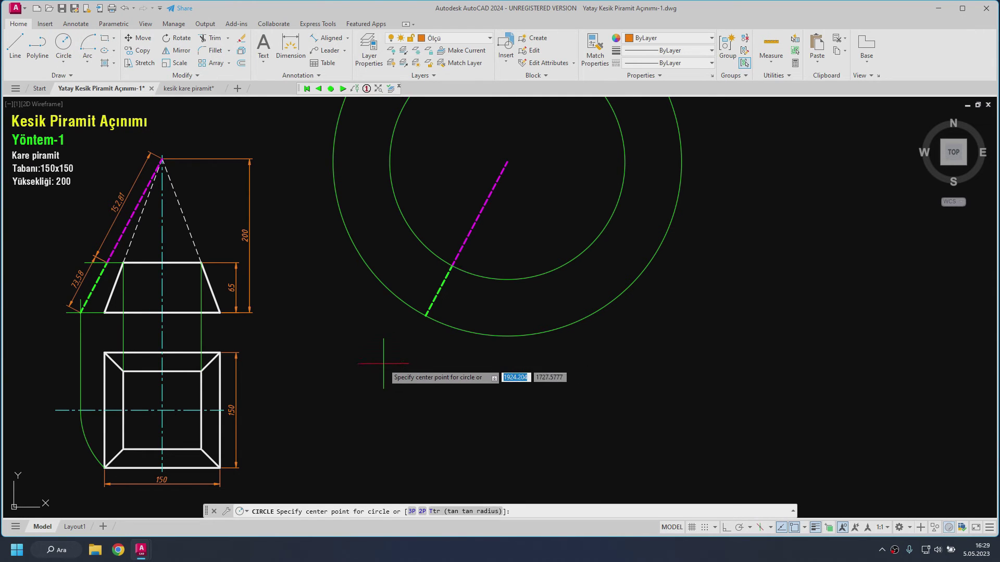
left_click(426, 316)
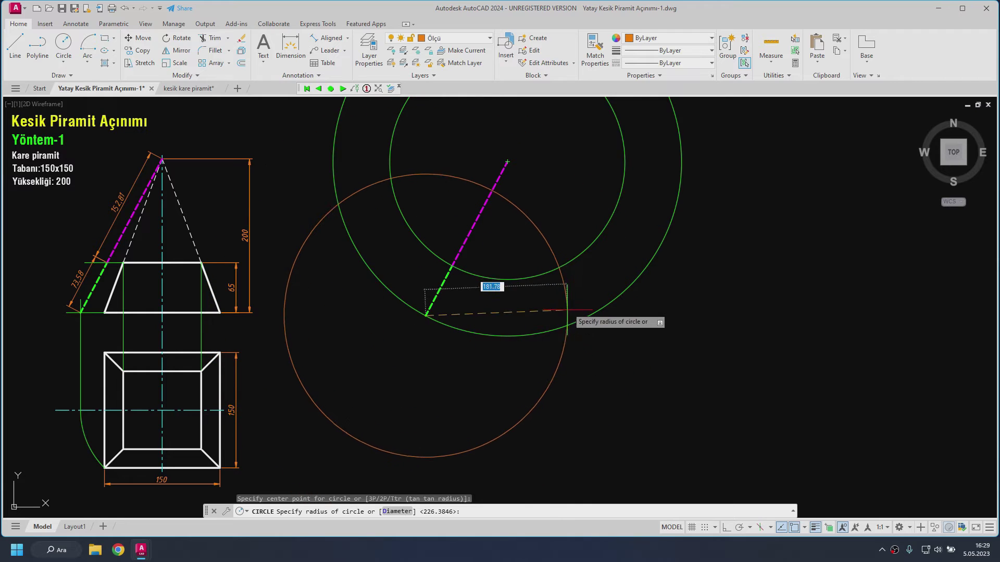
type("0")
key("Return")
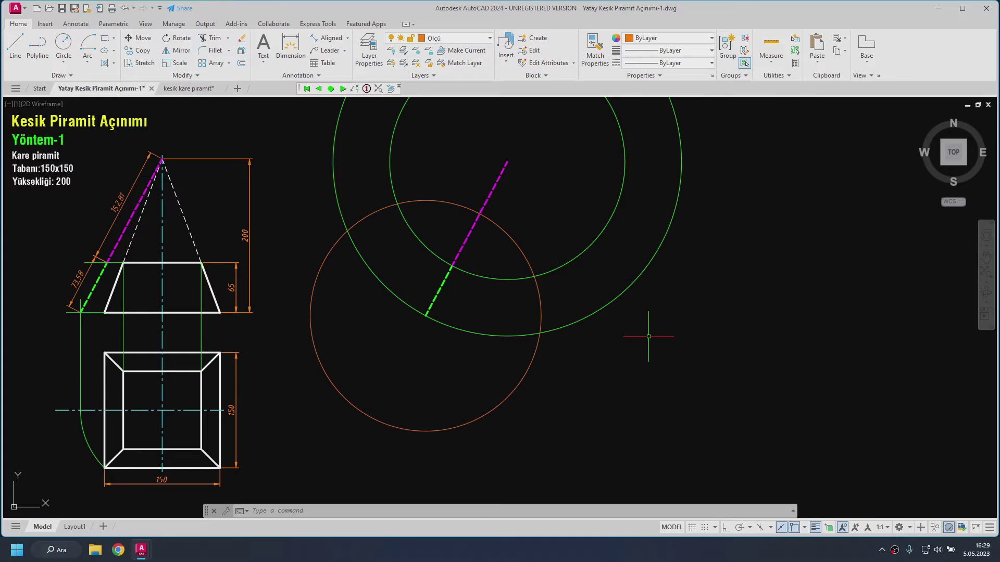
Step: Add three more radius-150 circles, each centred at the next intersection with the outer arc
type("c")
key("Return")
left_click(541, 332)
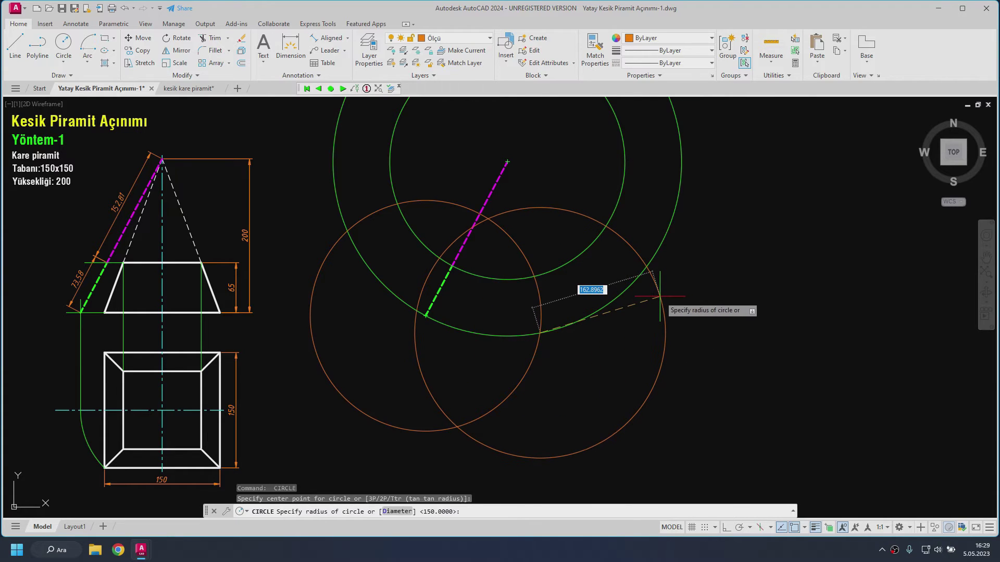
key("Return")
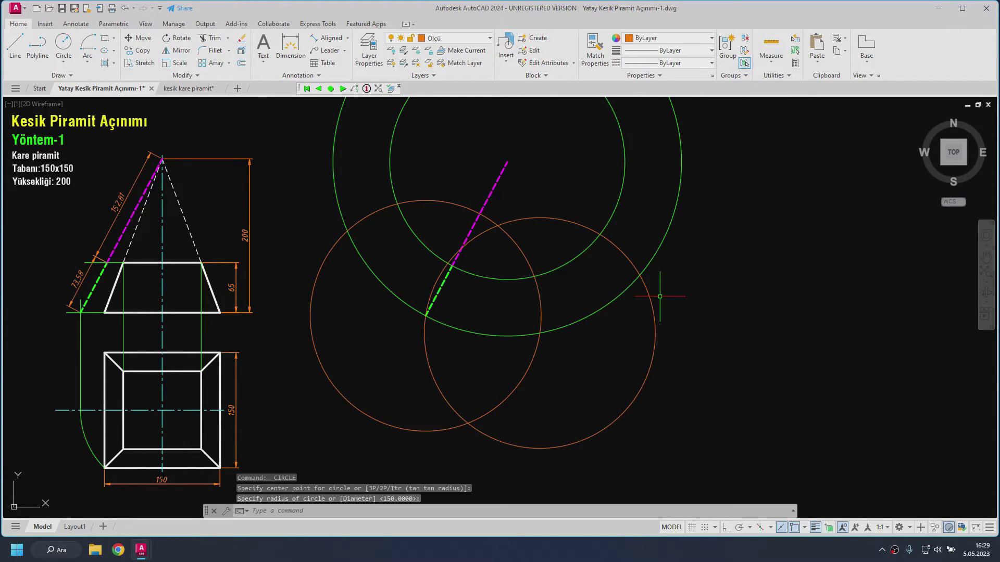
key("Return")
left_click(640, 274)
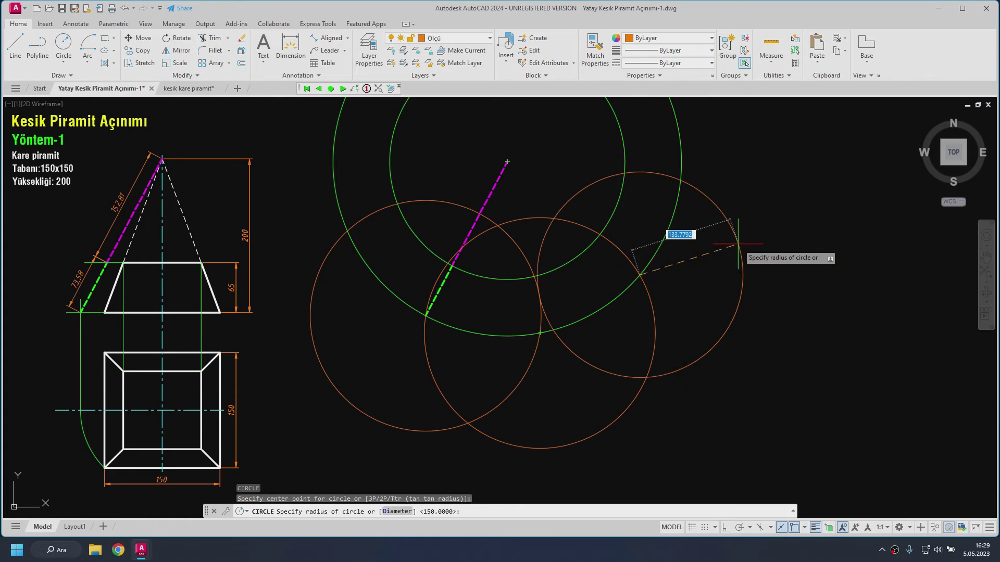
key("Return")
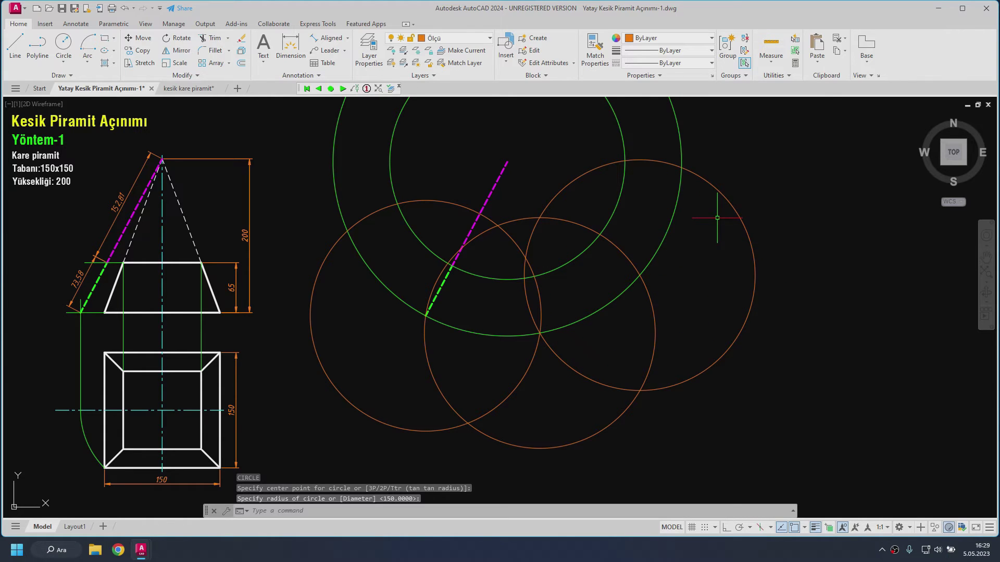
key("Return")
left_click(681, 167)
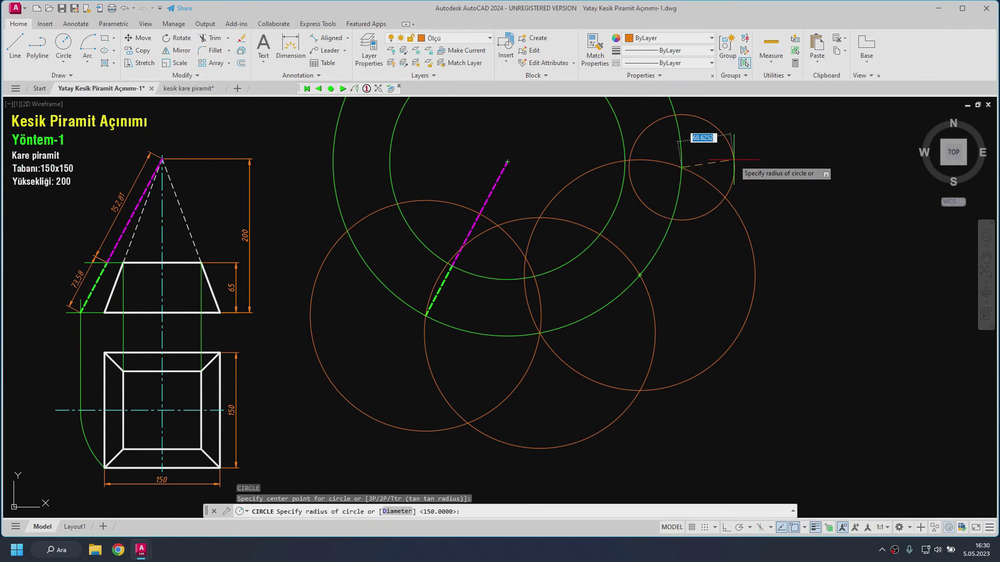
key("Return")
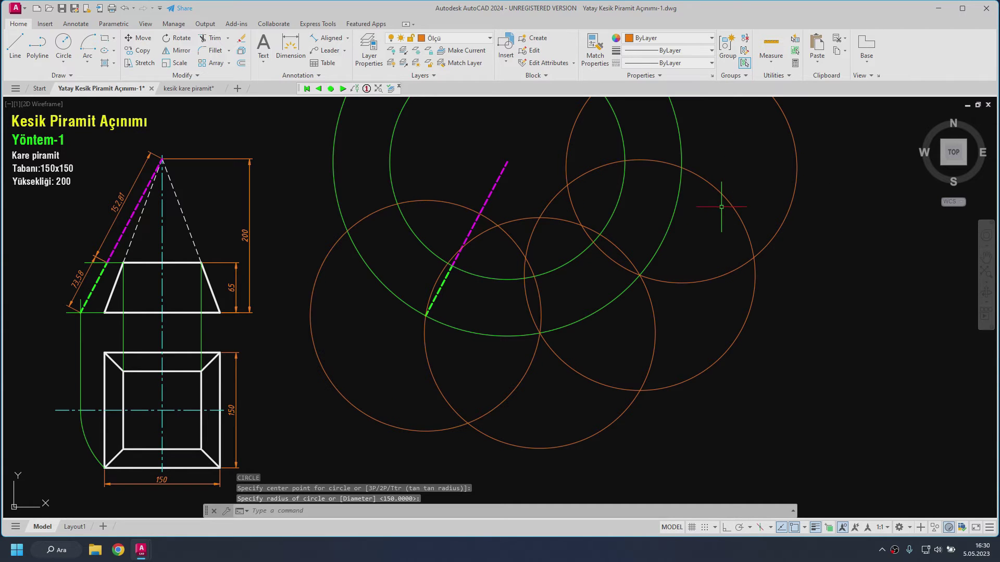
middle_click_drag(718, 231, 617, 275)
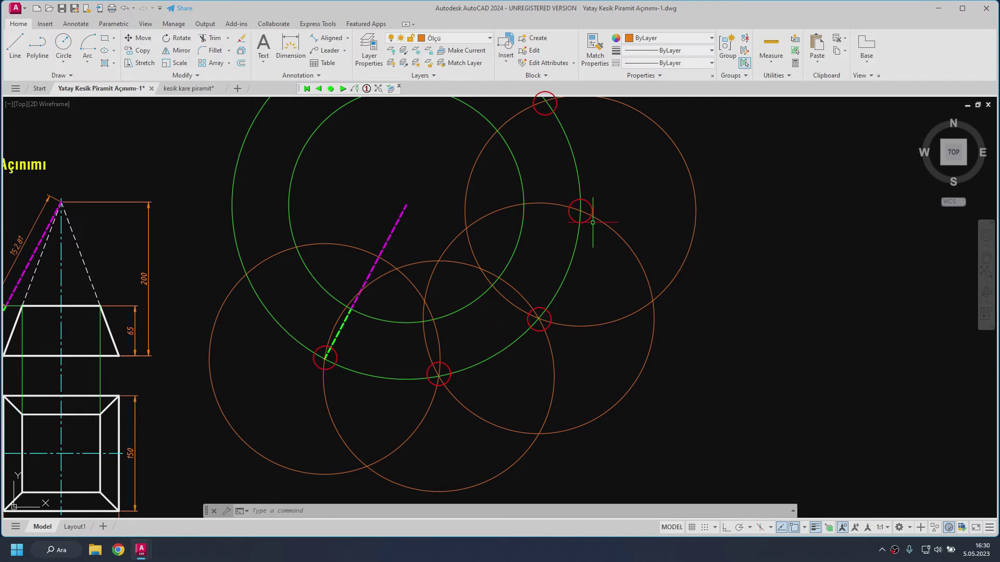
Step: On layer 0, draw the net outline through the four circle intersections back to the apex
left_click(458, 38)
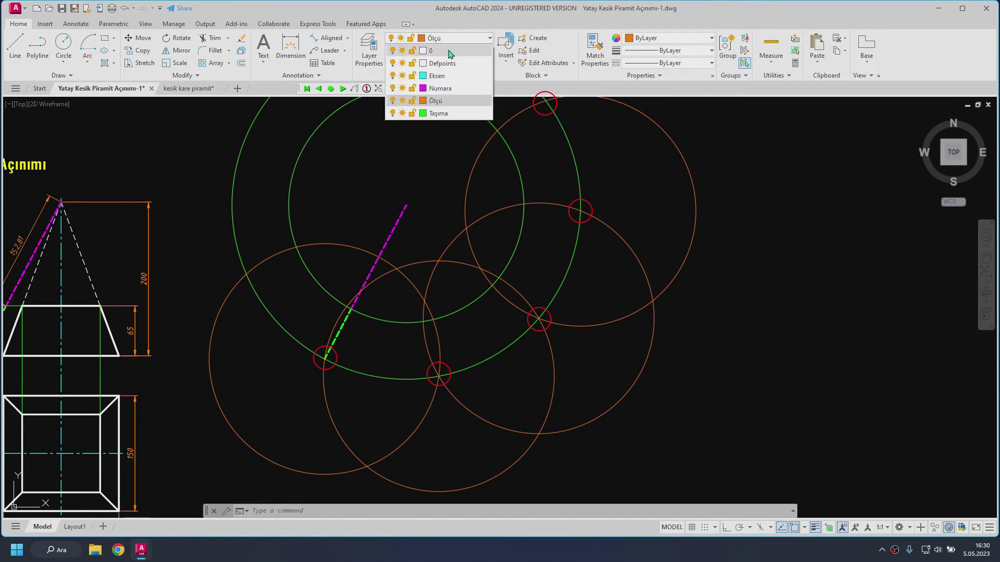
left_click(432, 48)
left_click(15, 47)
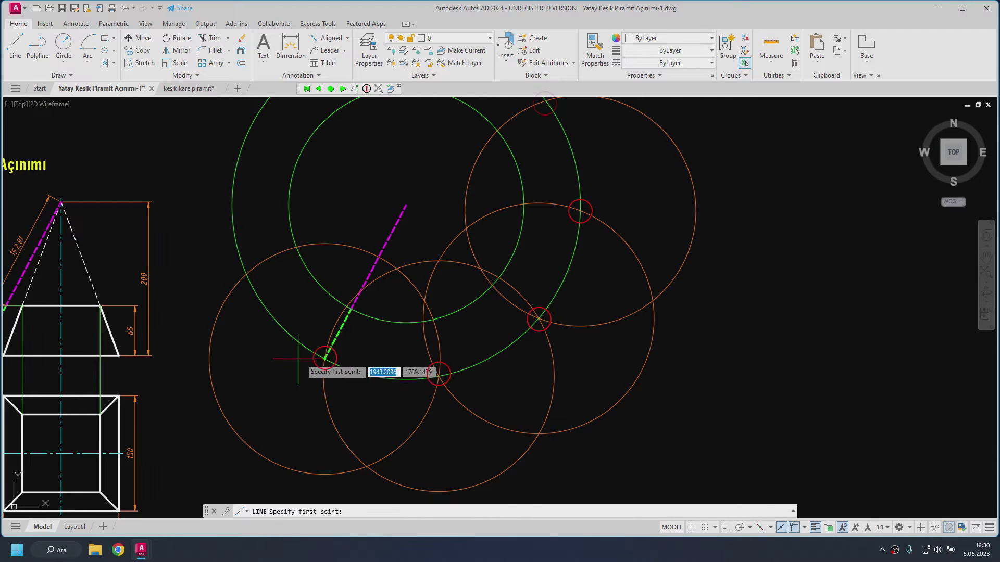
left_click(325, 358)
left_click(438, 375)
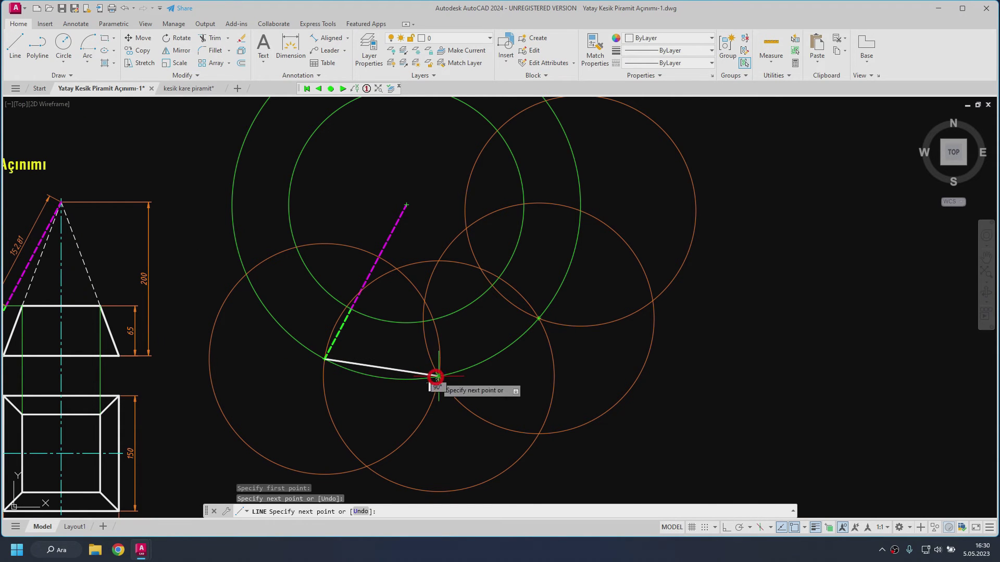
left_click(538, 317)
left_click(580, 210)
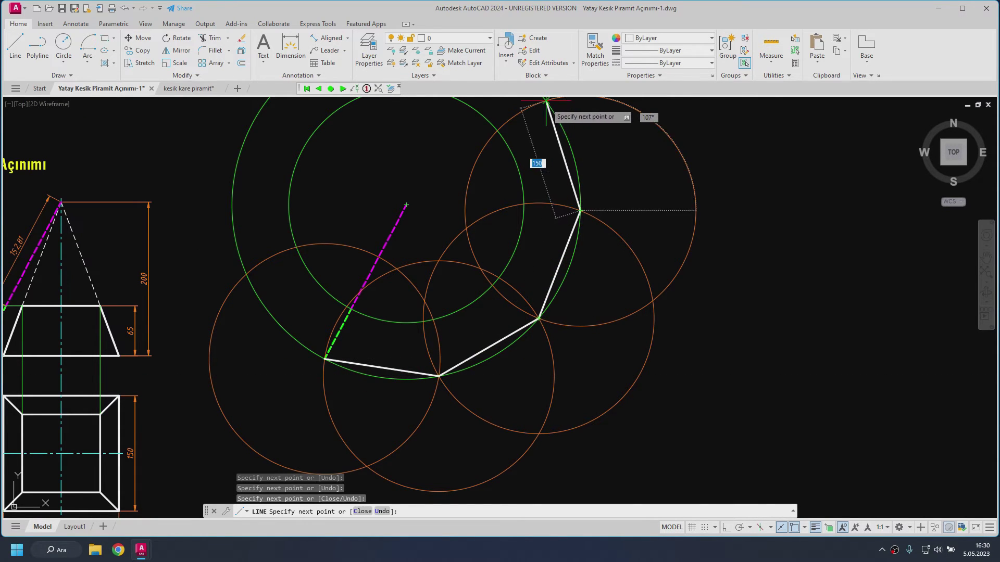
left_click(546, 102)
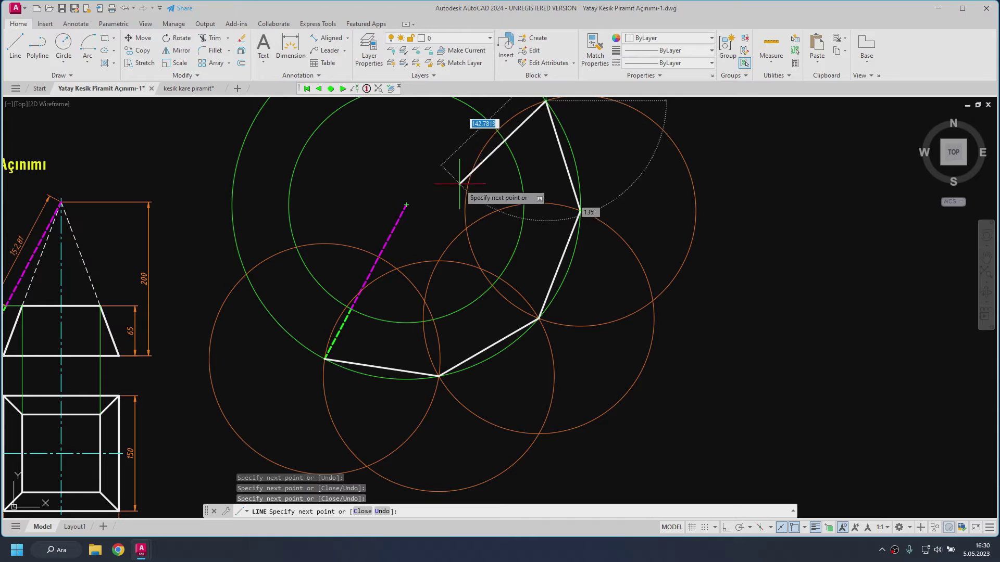
left_click(406, 204)
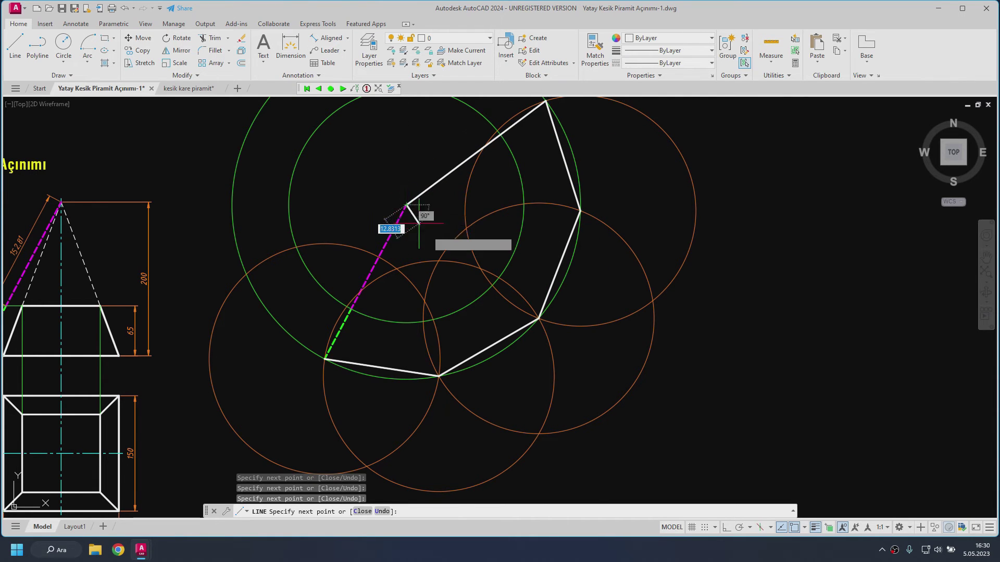
Step: Draw fold lines from the apex to the three inner intersections
left_click(580, 211)
key("Return")
key("Return")
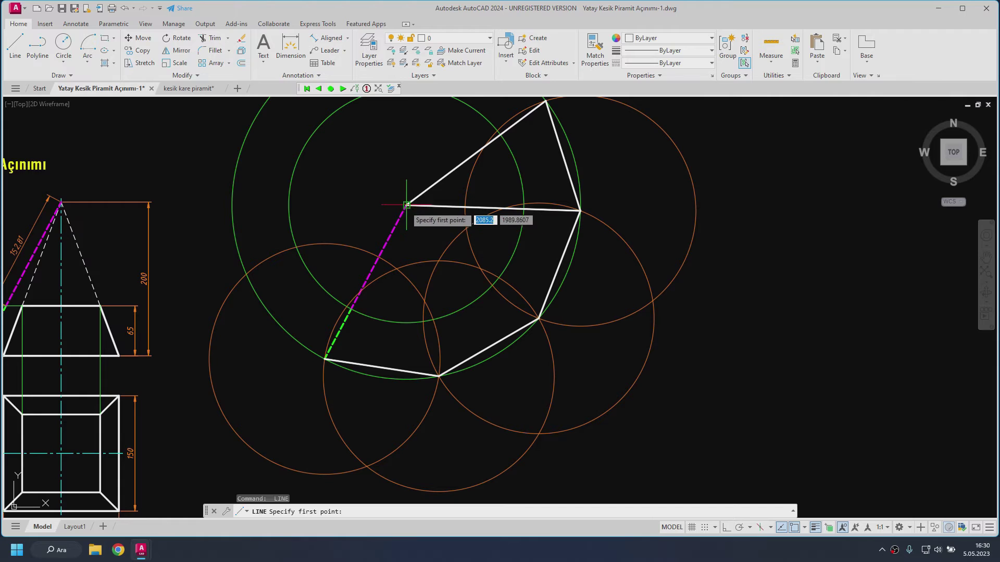
left_click(406, 204)
left_click(539, 318)
key("Return")
key("Return")
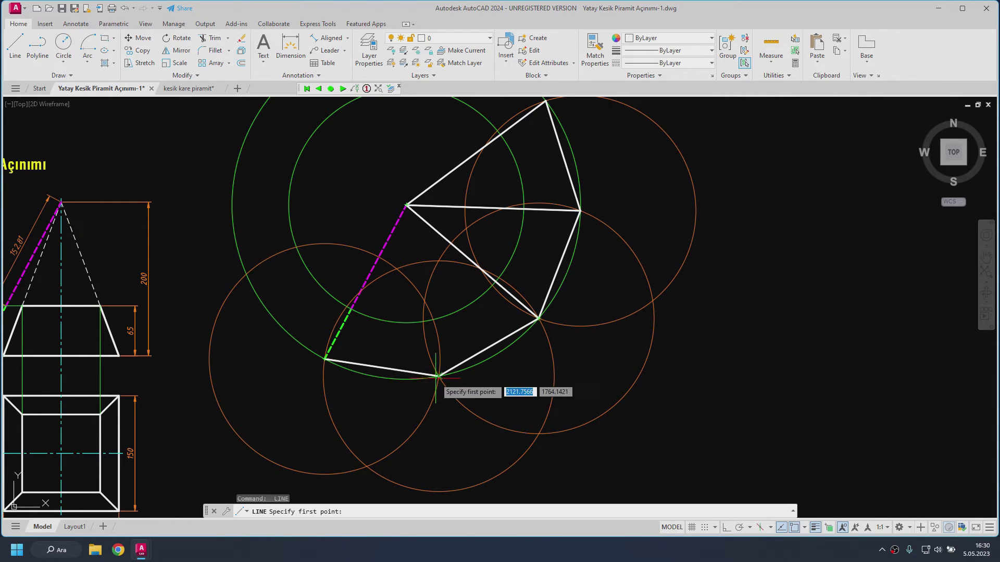
left_click(438, 376)
left_click(405, 205)
key("Escape")
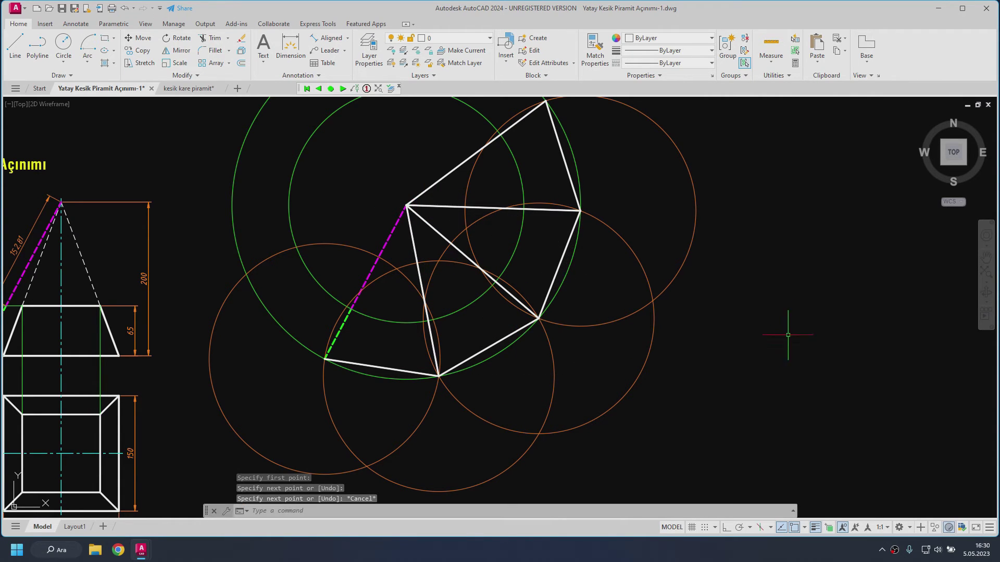
Step: Window-select the four construction circles and delete them
left_click(601, 466)
left_click(266, 412)
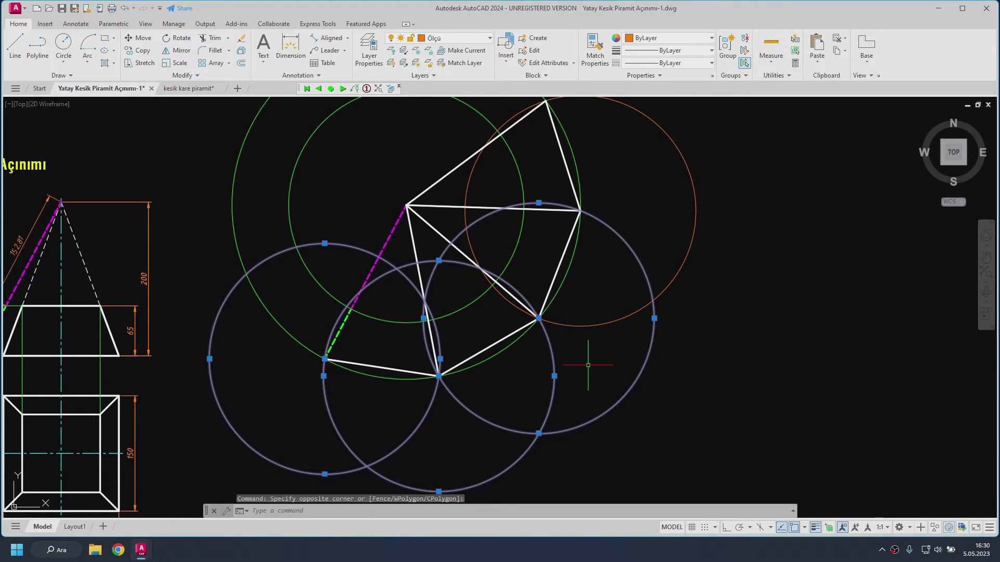
left_click(676, 364)
left_click(662, 185)
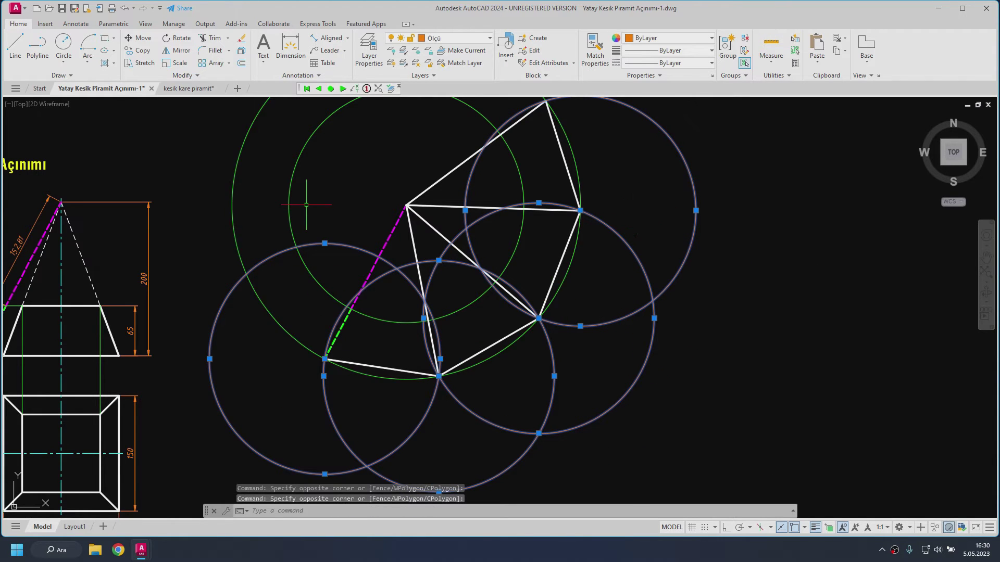
key("Delete")
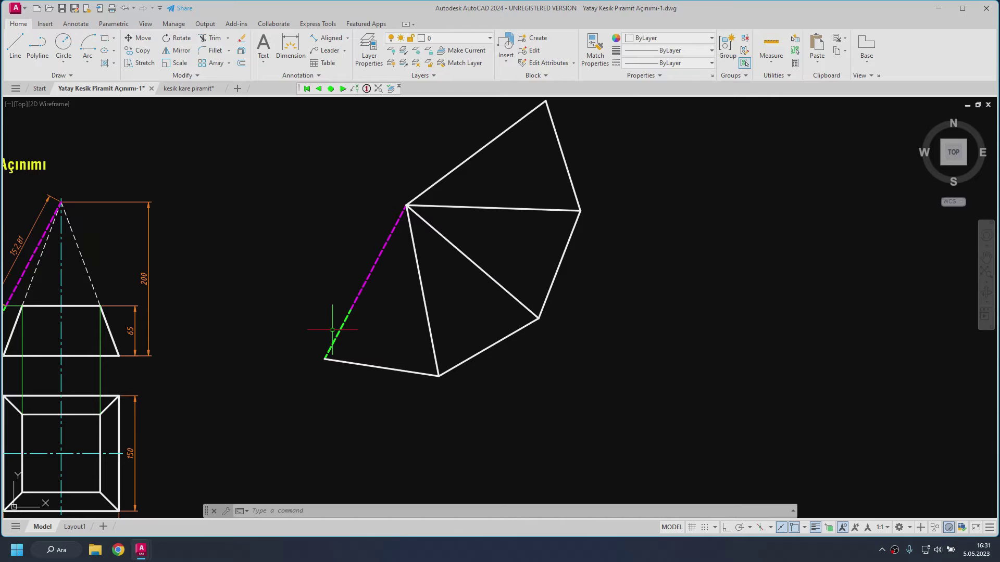
Step: Draw a helper circle centred on the apex through the cut point, on the green layer
left_click(63, 42)
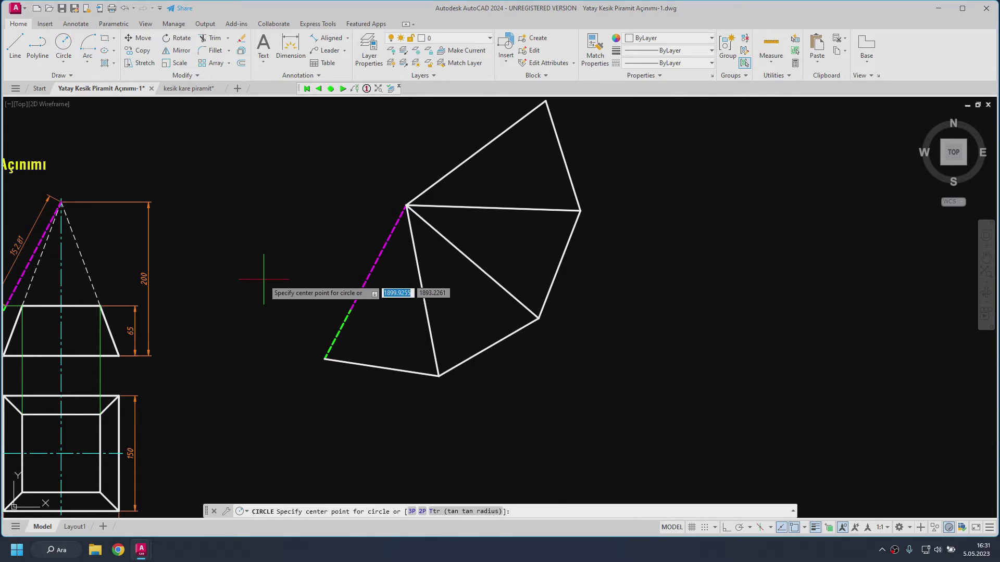
left_click(406, 205)
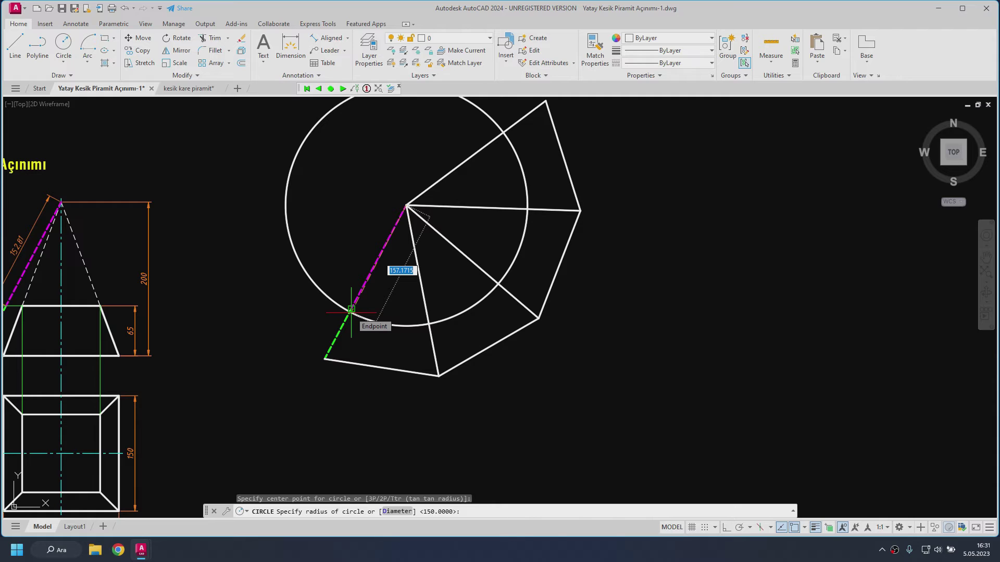
left_click(351, 309)
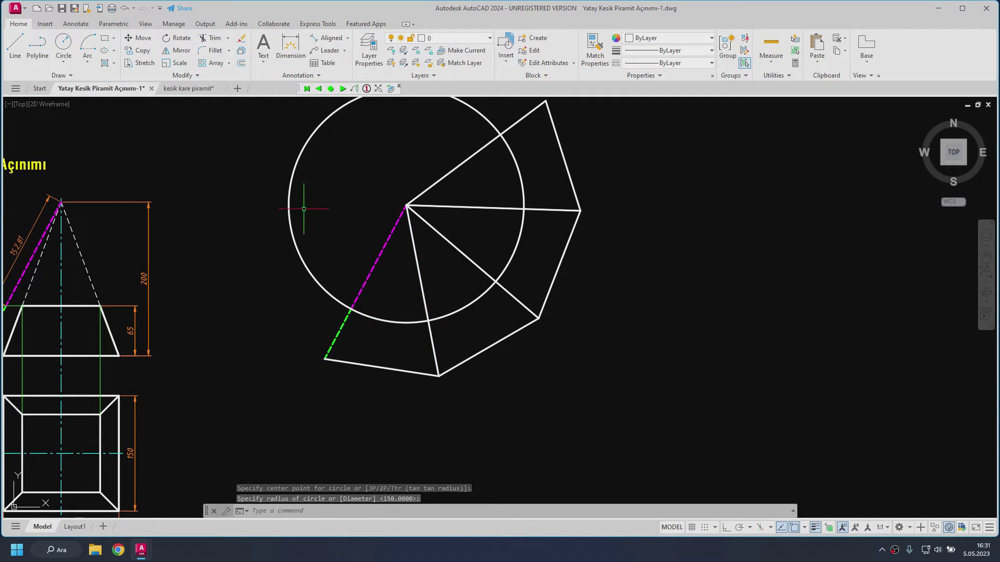
left_click(290, 227)
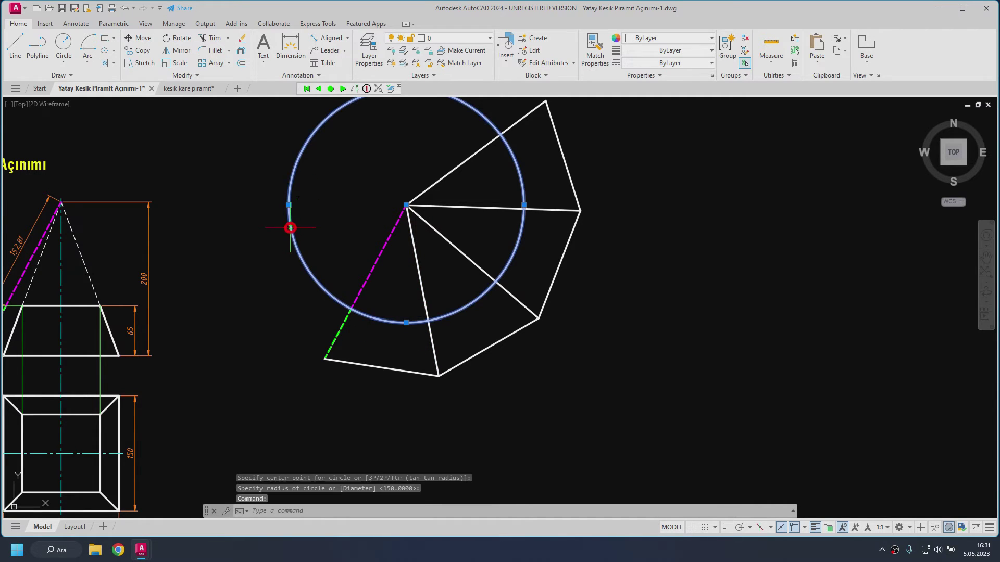
left_click(468, 38)
left_click(447, 65)
key("Escape")
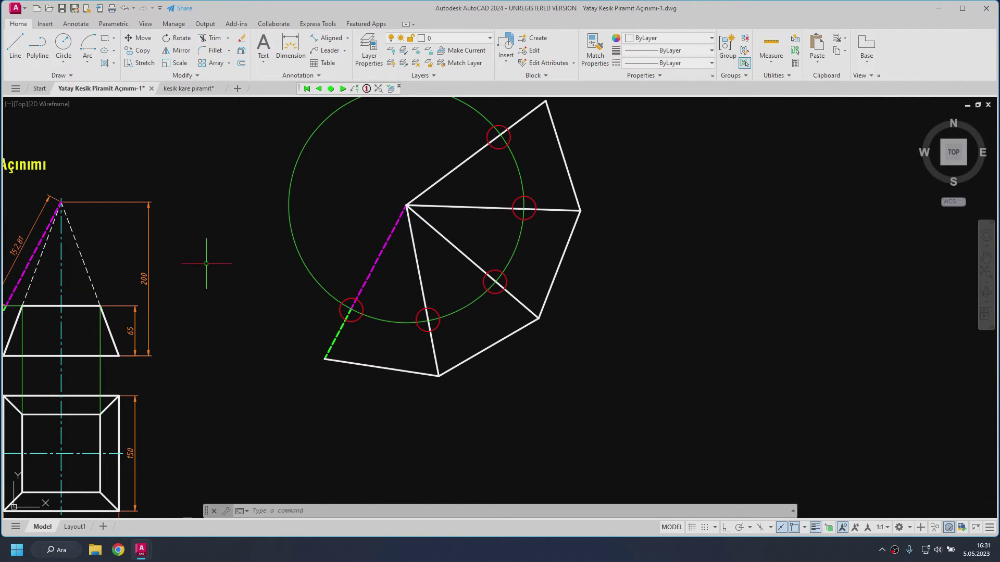
Step: Draw the cut line through the circle's crossings on all four faces, then erase the helper circle
left_click(15, 44)
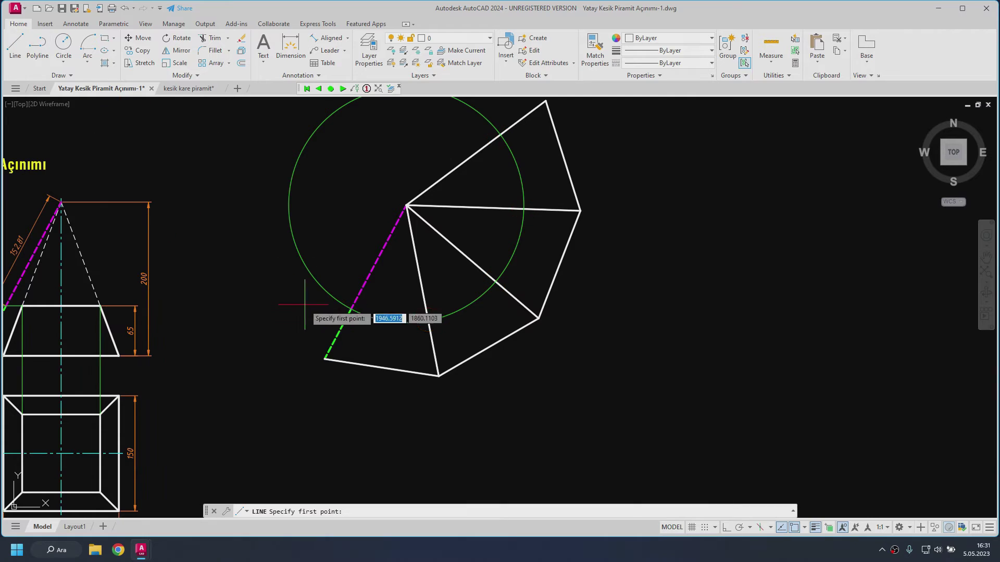
left_click(347, 310)
left_click(428, 320)
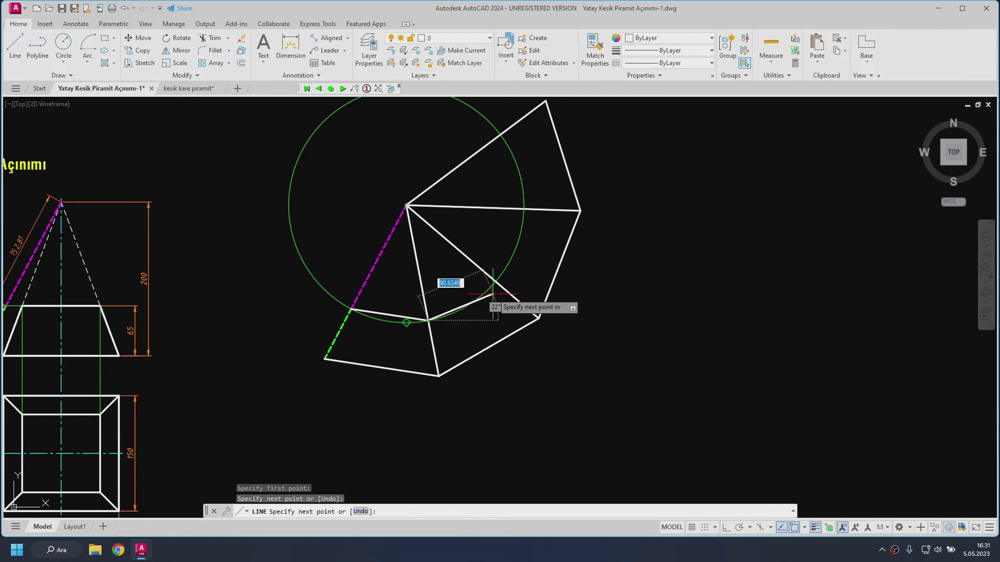
left_click(497, 281)
left_click(524, 208)
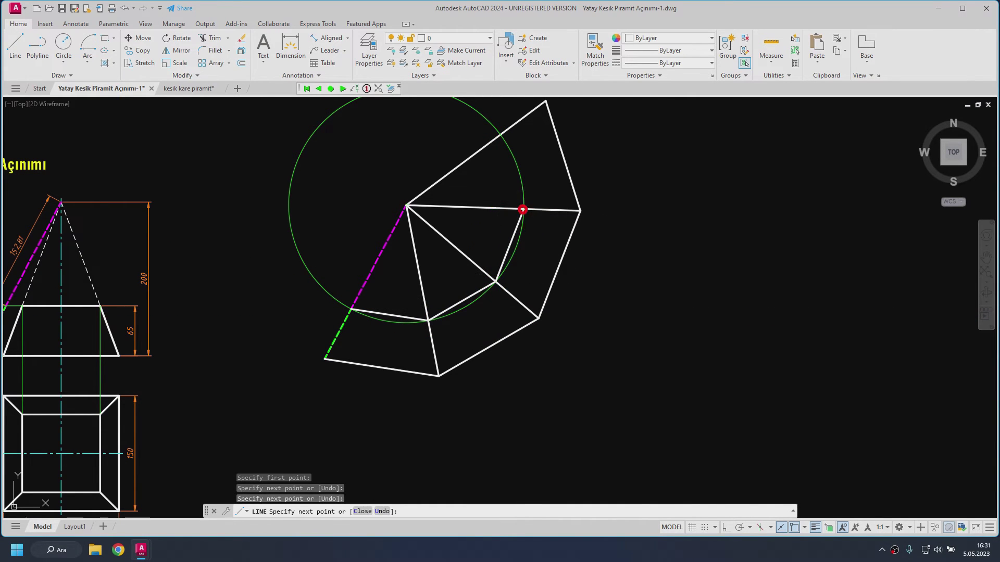
left_click(500, 135)
key("Escape")
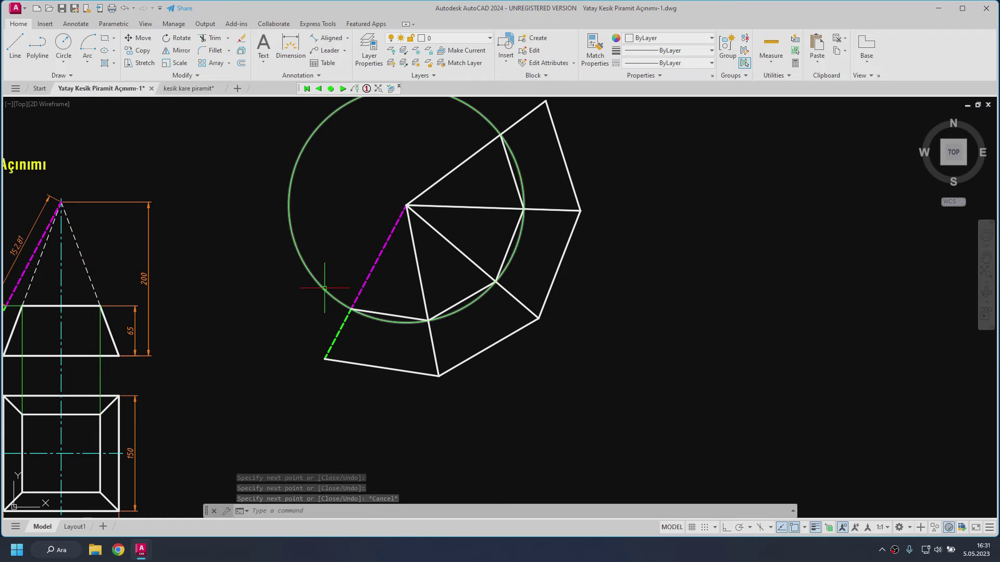
left_click(324, 288)
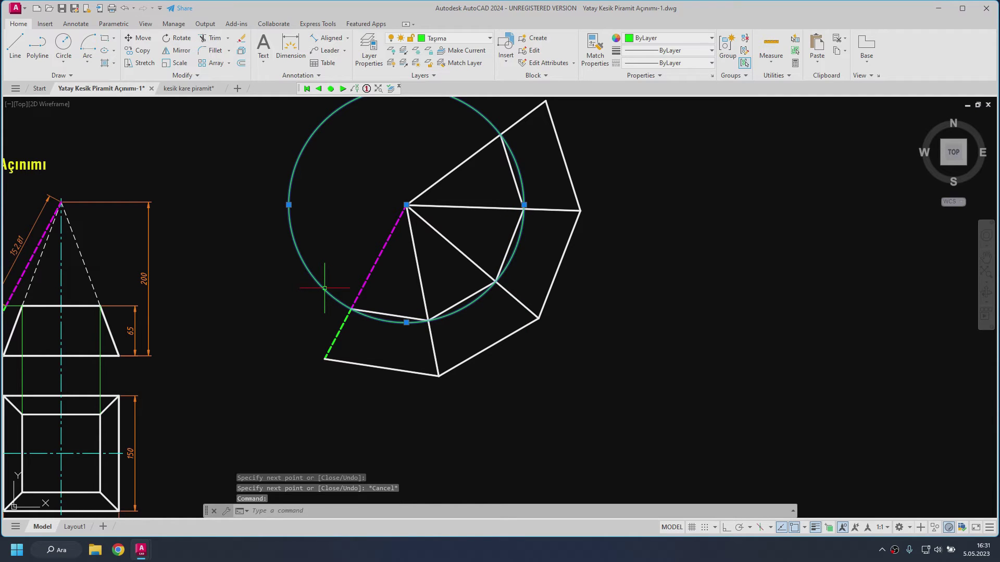
key("Delete")
Step: Rotate the entire net about its apex, aligning a reference fold line to angle 0
left_click(620, 401)
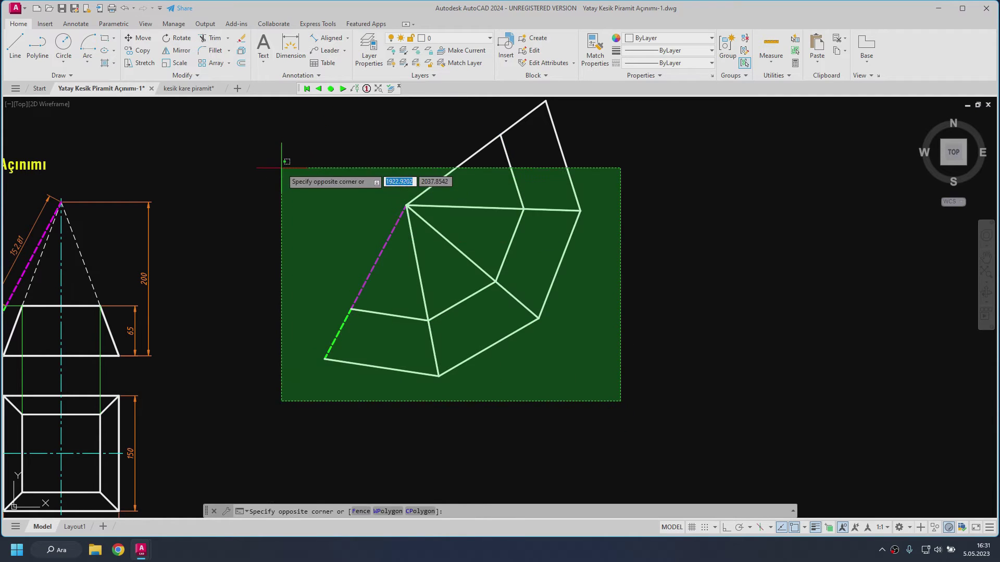
left_click(279, 145)
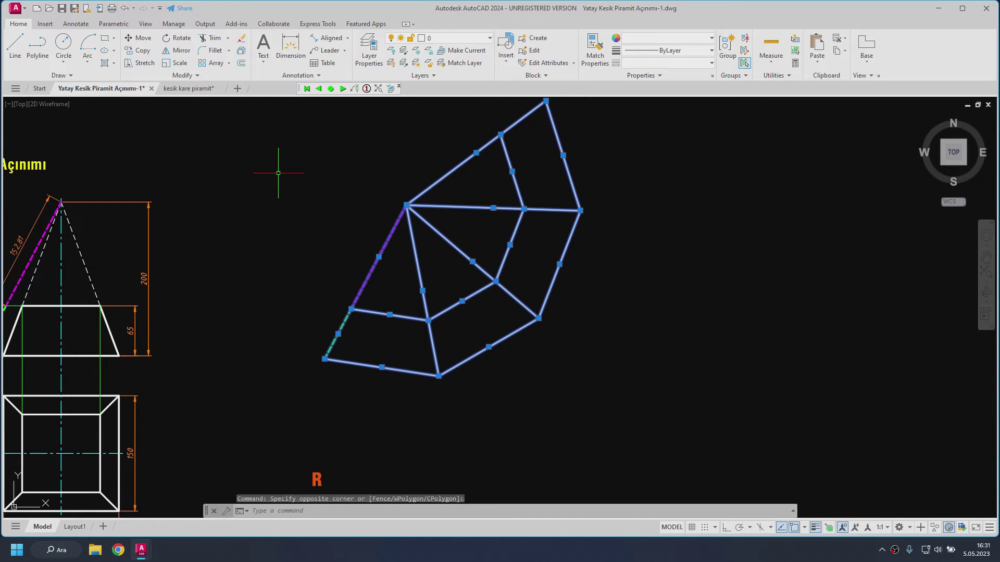
type("O")
key("Return")
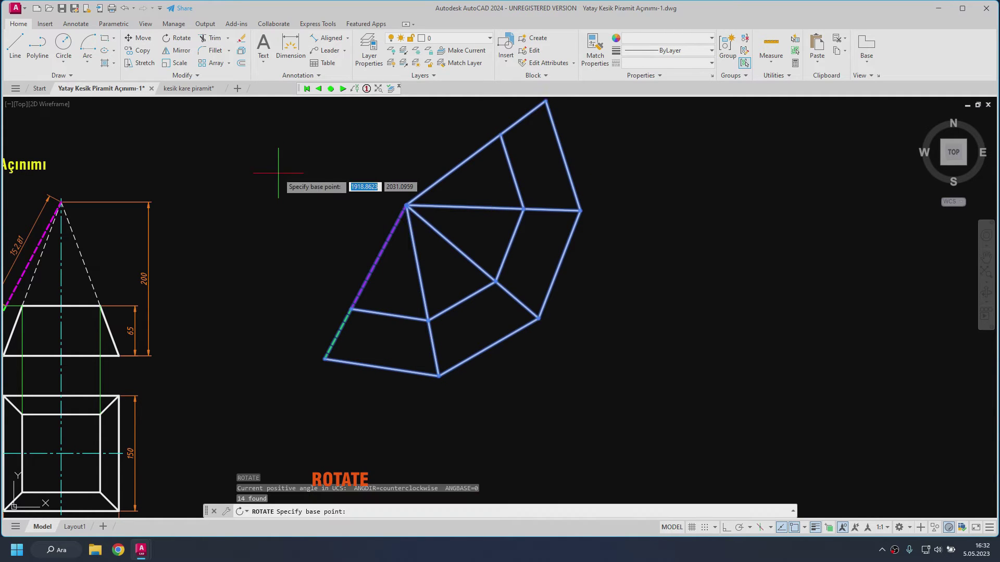
left_click(406, 206)
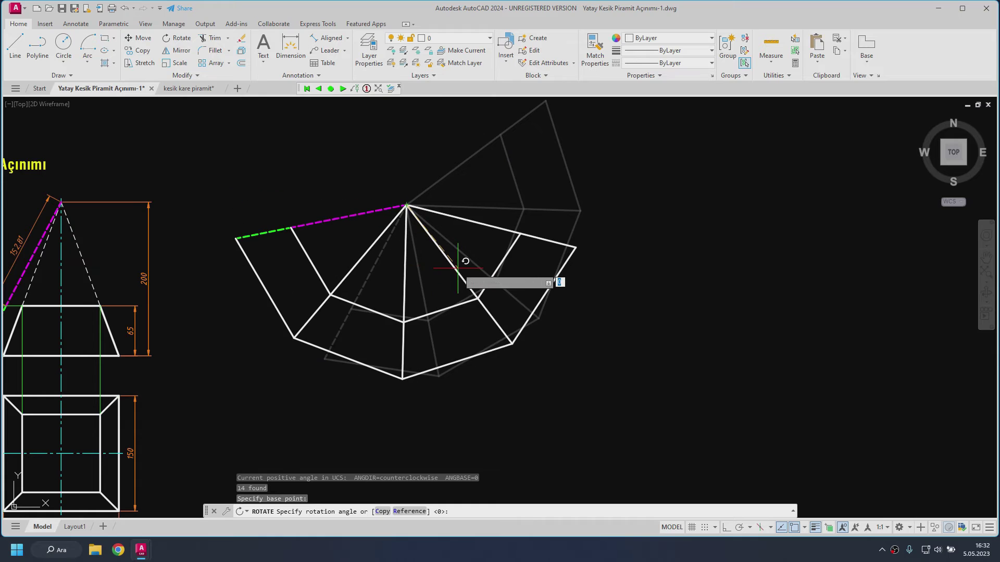
right_click(458, 268)
left_click(496, 323)
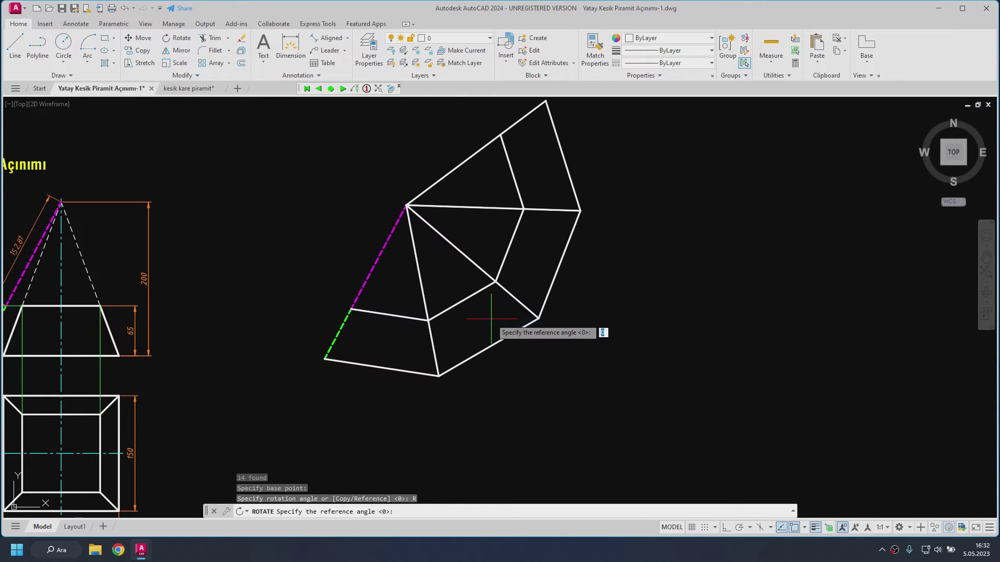
left_click(538, 318)
left_click(406, 203)
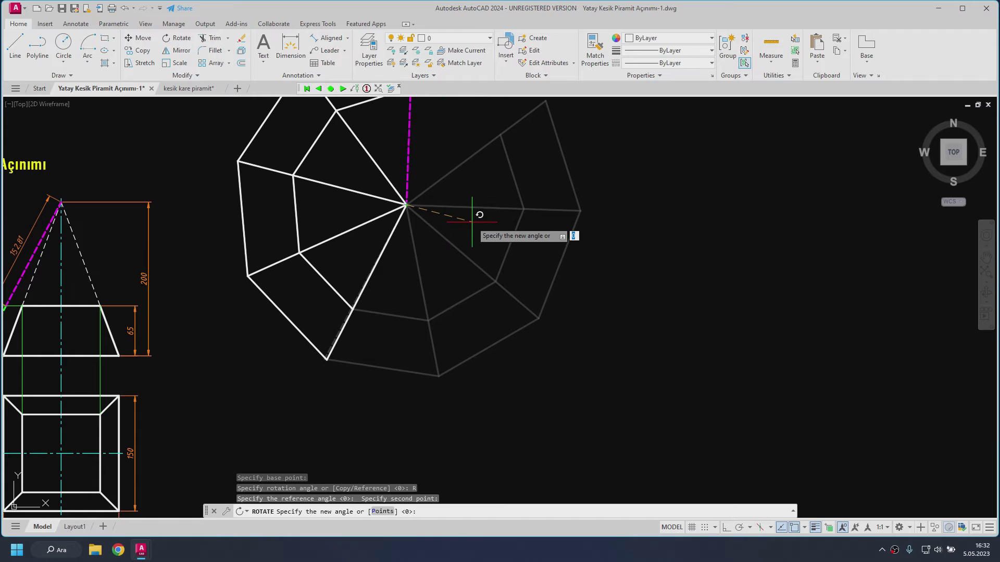
type("90")
key("Return")
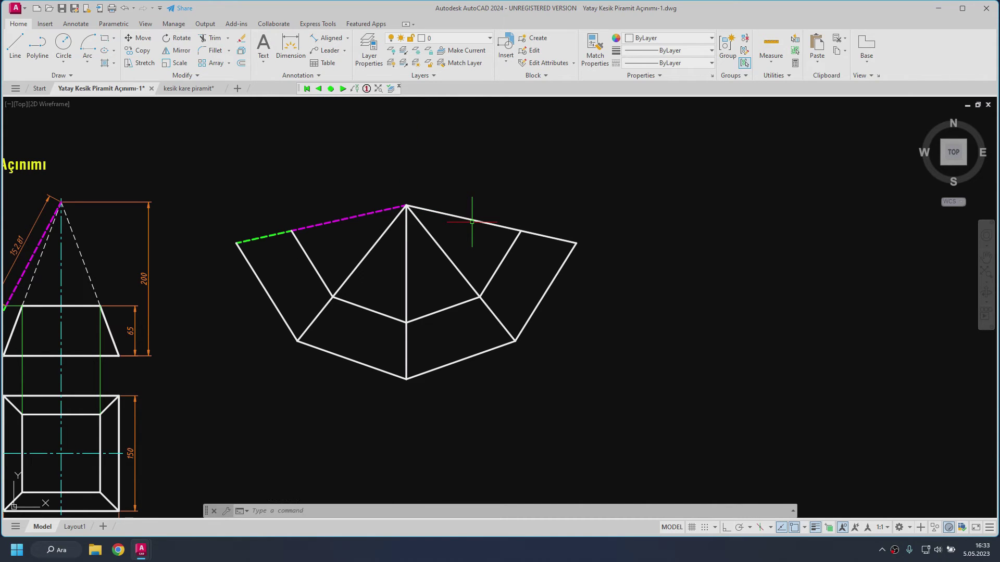
Step: Break the left and centre fold lines where they meet the cut line
type("B")
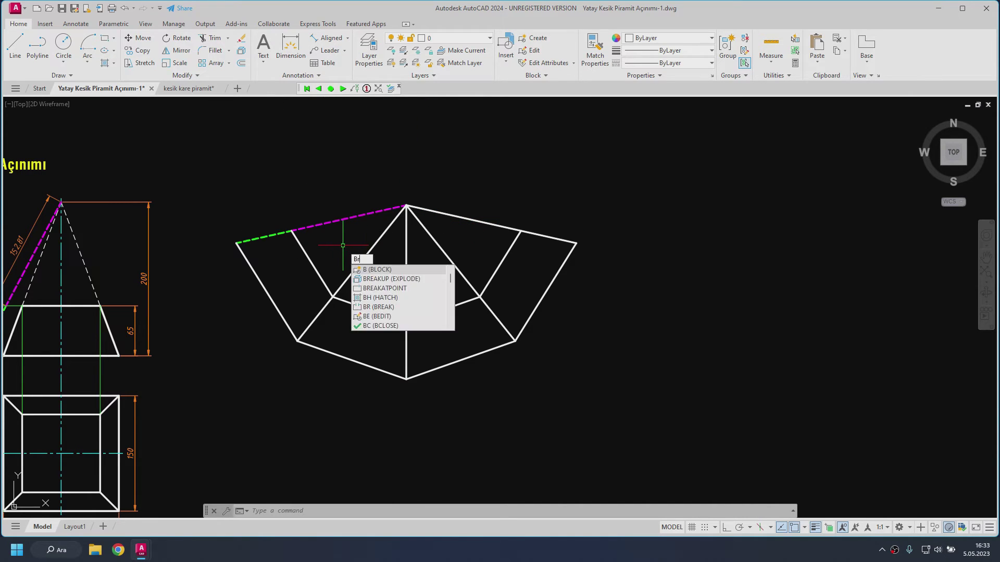
type("RE")
left_click(385, 279)
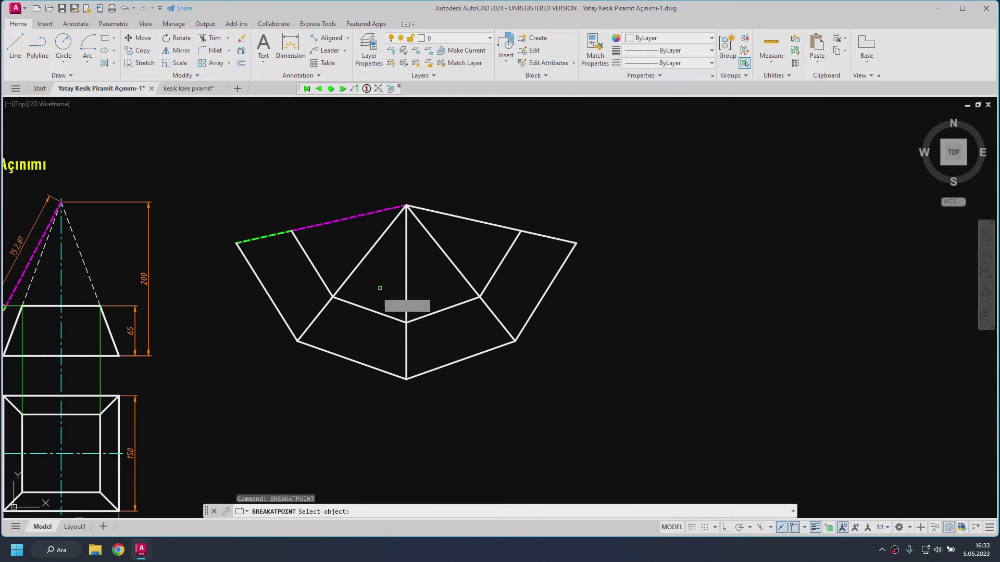
left_click(333, 295)
left_click(333, 295)
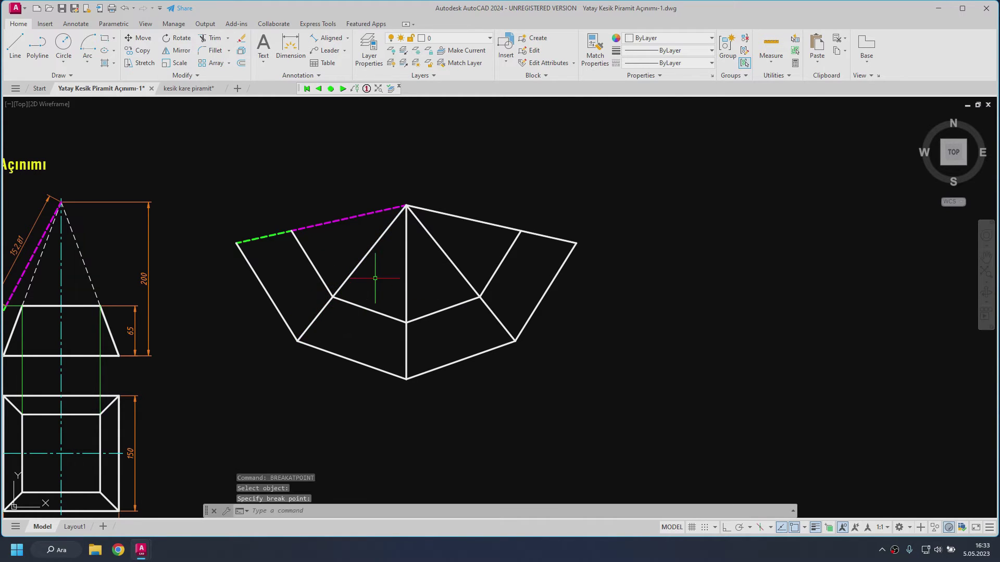
key("Return")
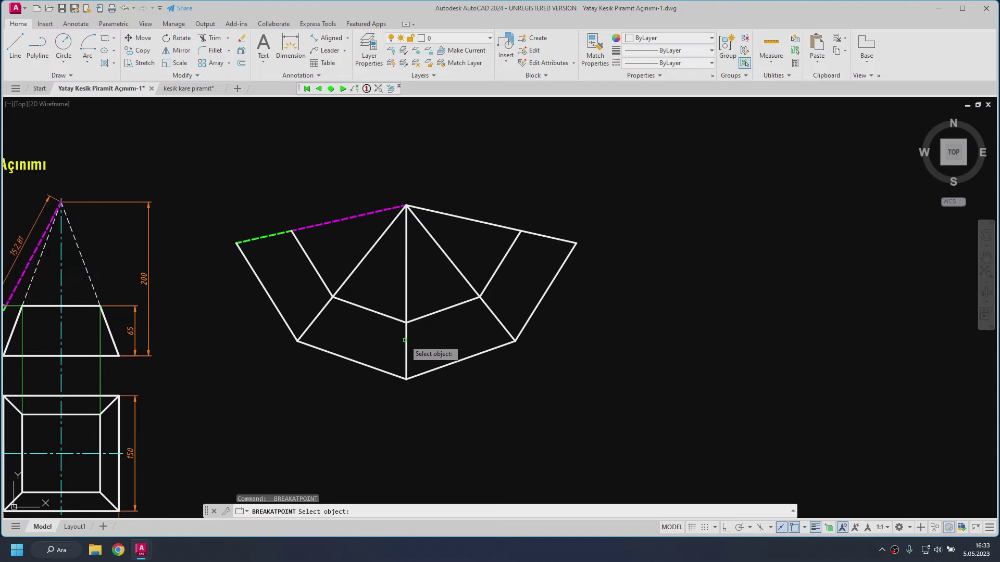
left_click(405, 339)
key("Return")
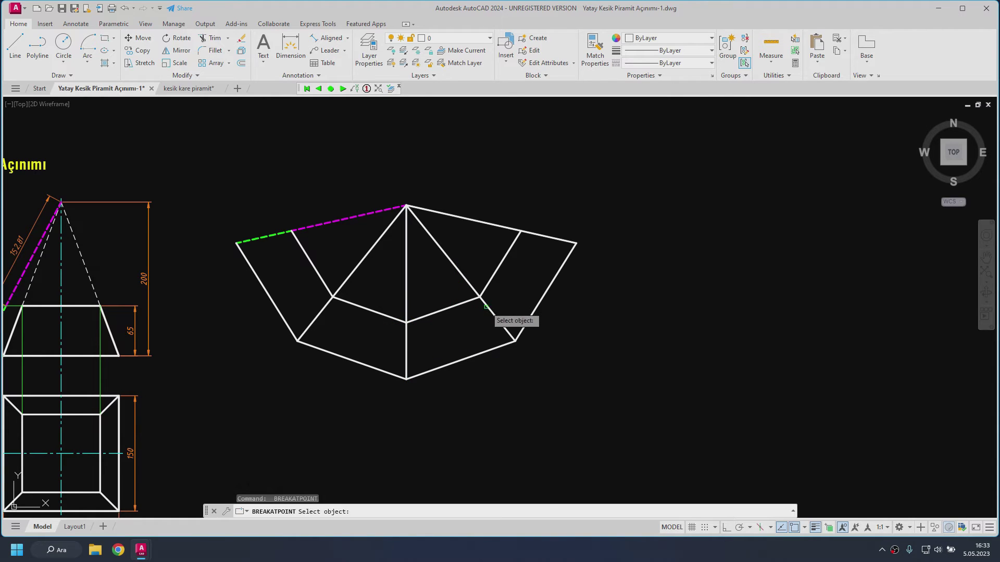
Step: Break the right fold line and top-right edge at the cut, and select the parts above it
left_click(486, 306)
key("Return")
left_click(531, 234)
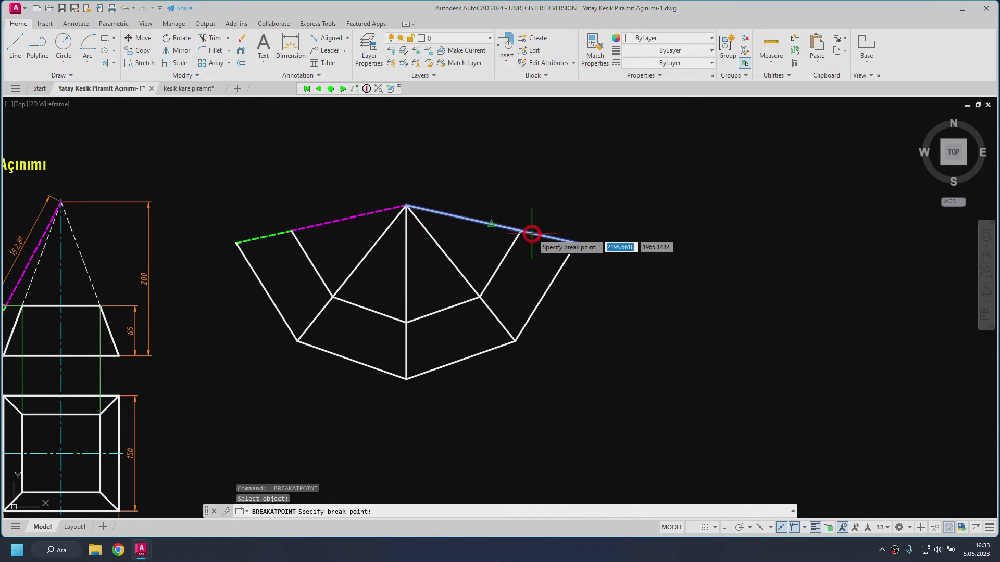
key("Escape")
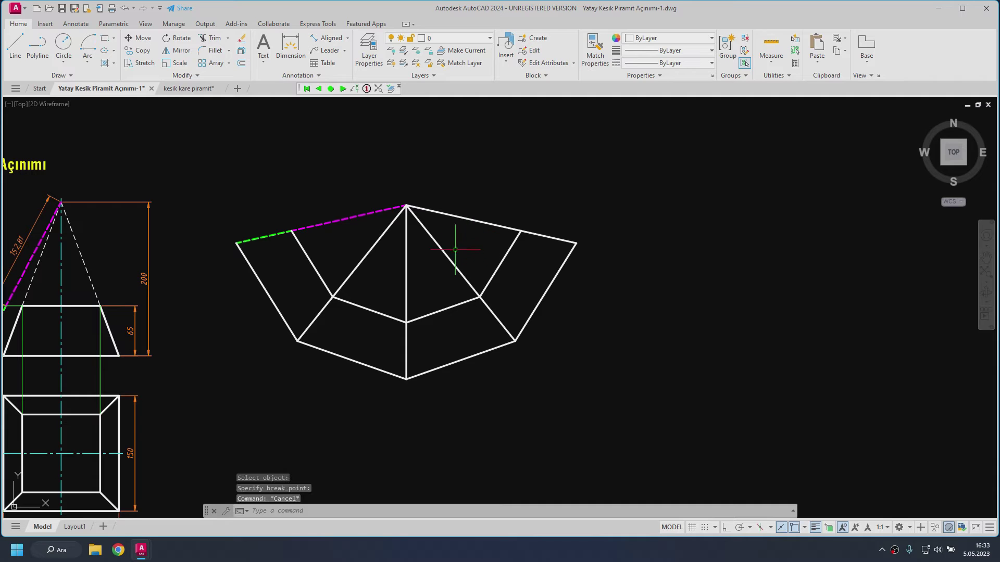
left_click(470, 245)
left_click(358, 177)
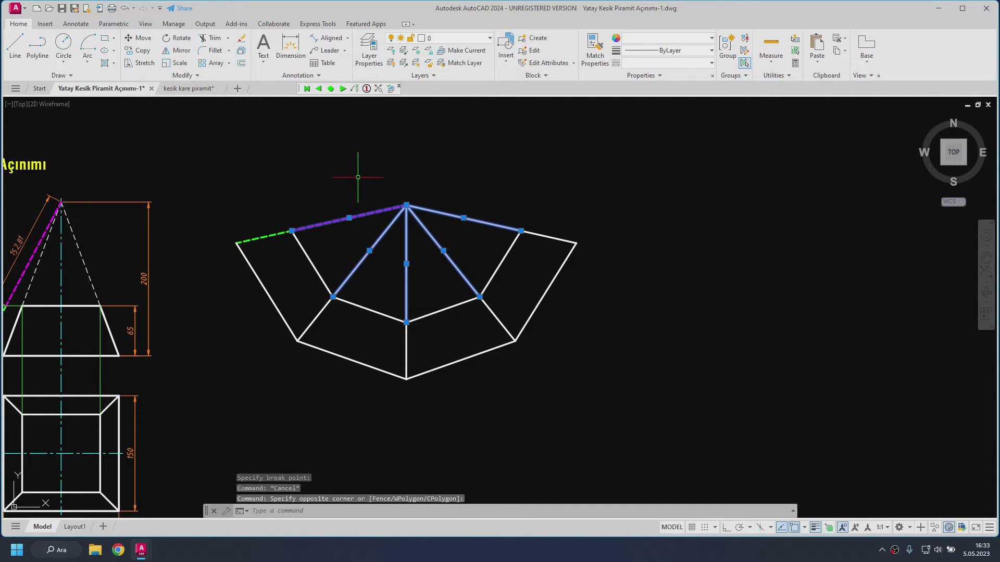
Step: Put the lines above the cut on layer Taşıma with a dashed linetype
left_click(459, 38)
left_click(447, 113)
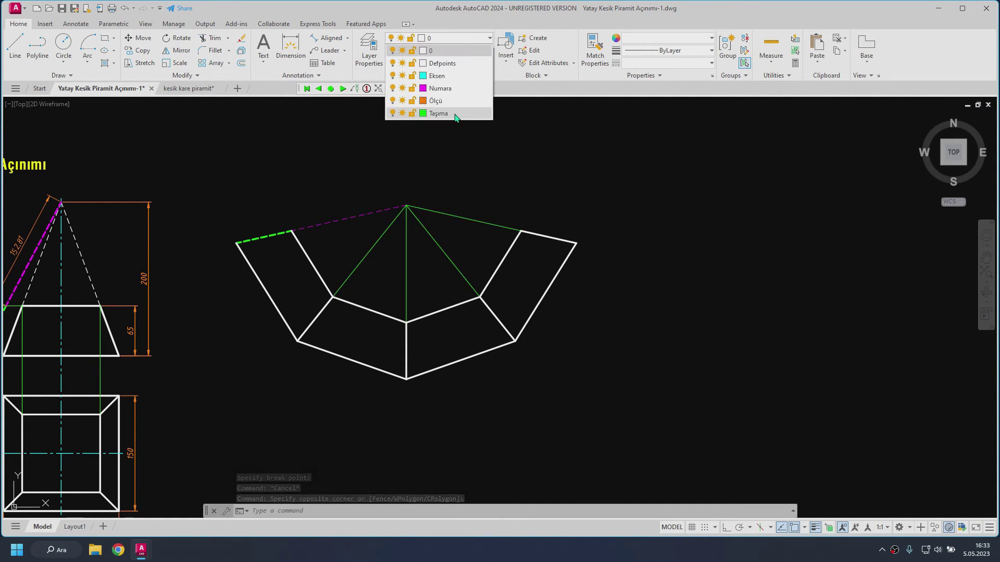
left_click(455, 113)
left_click(667, 63)
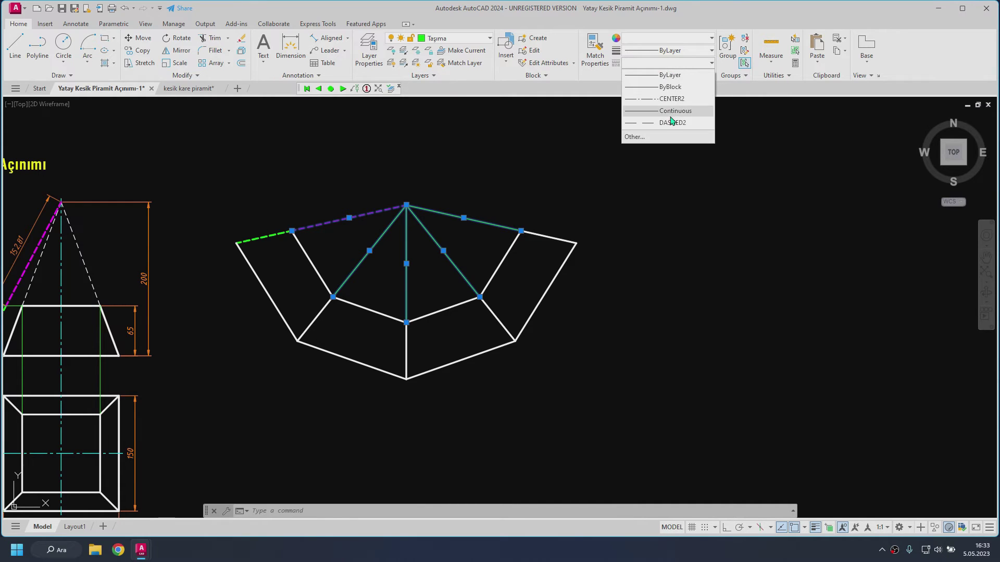
left_click(672, 122)
key("Escape")
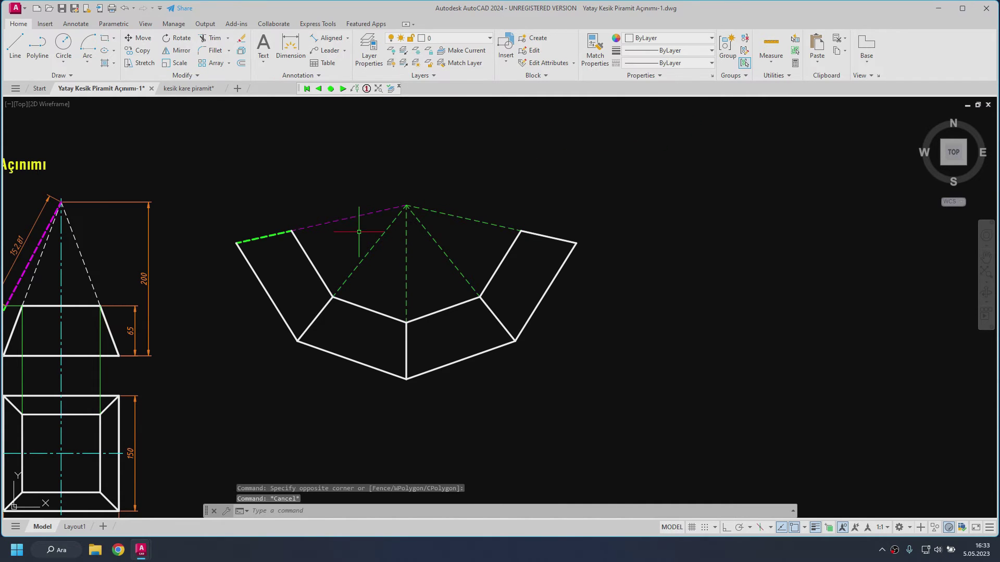
Step: Reset the short left edge to ByLayer colour and solid linetype, and the magenta edge to ByLayer colour
left_click(268, 237)
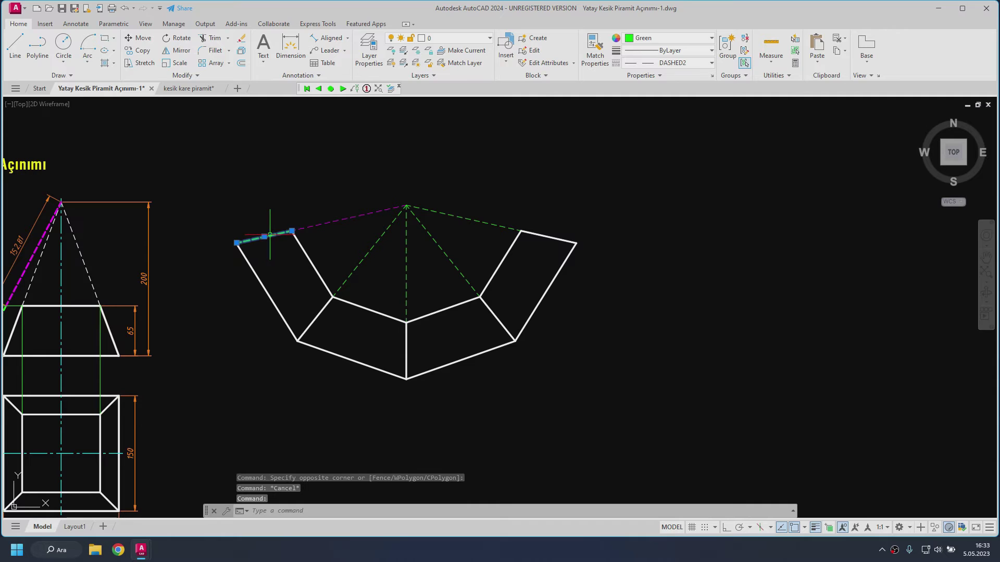
left_click(657, 38)
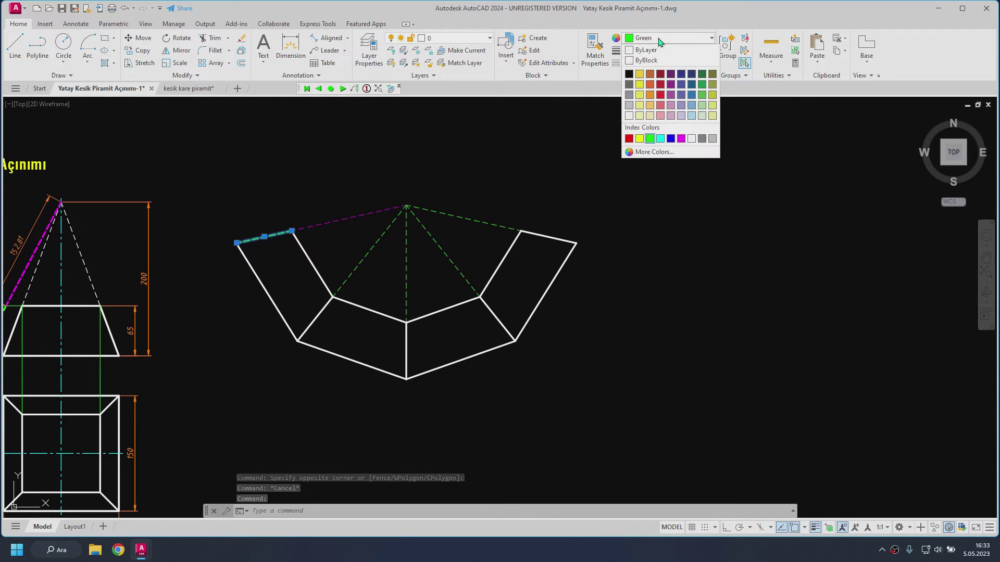
left_click(676, 64)
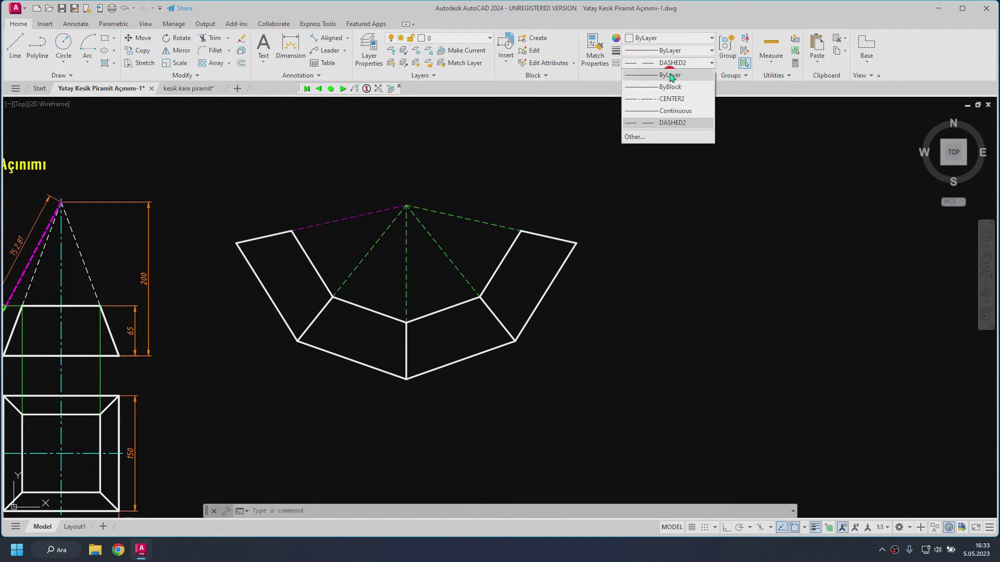
left_click(670, 75)
key("Escape")
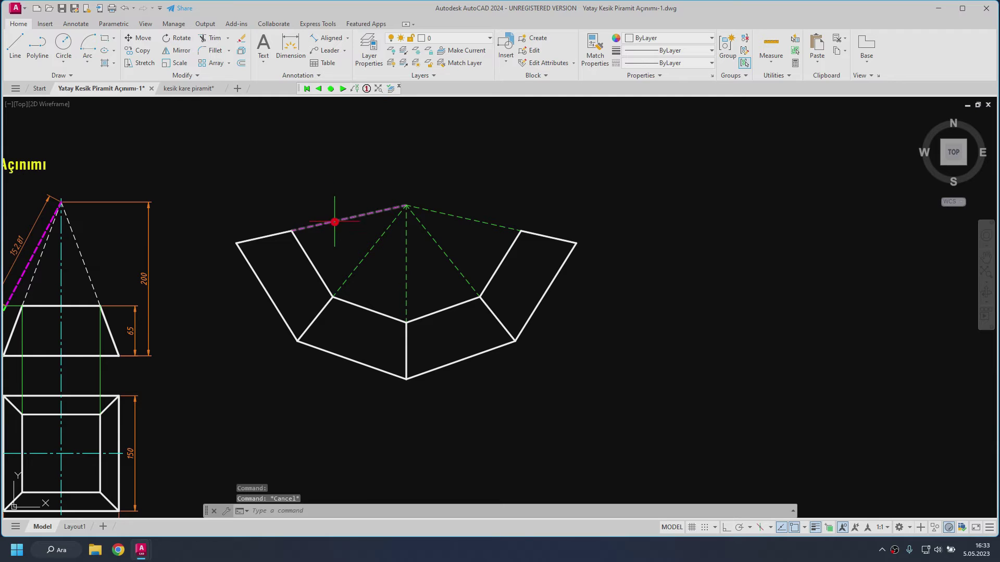
left_click(334, 222)
left_click(657, 38)
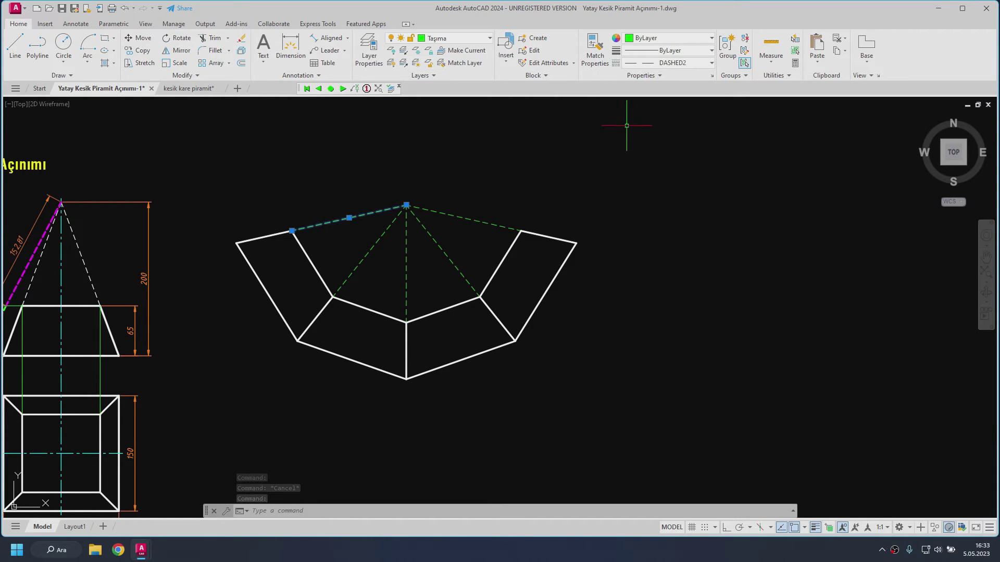
key("Escape")
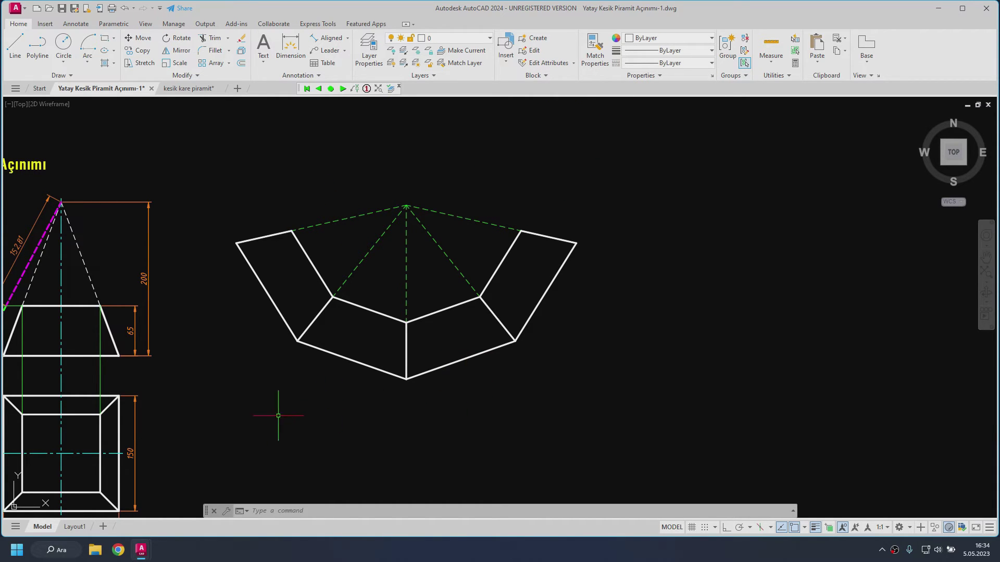
left_click(119, 428)
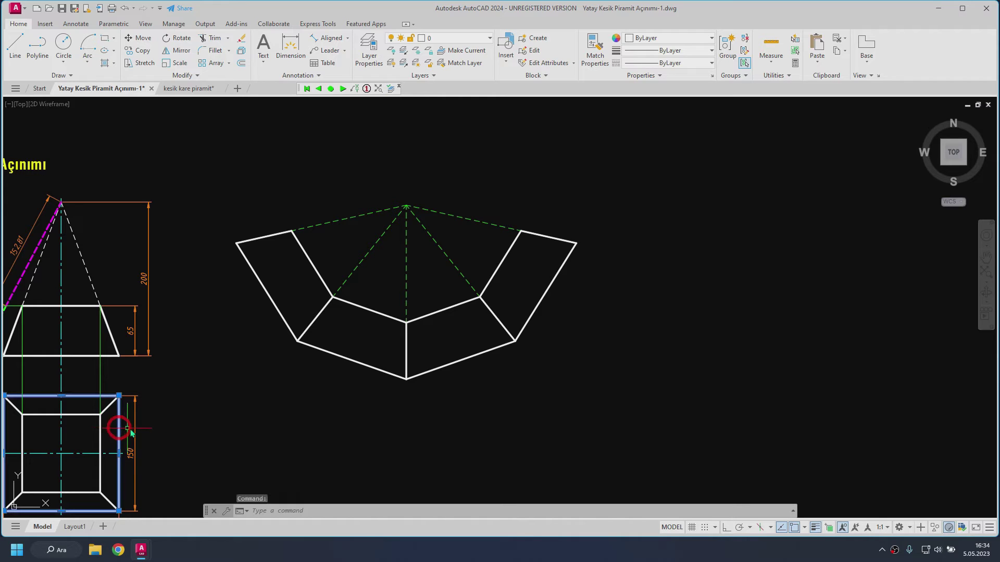
Step: Copy the top view's outer square and align it, unscaled, to the fan's lower edge
left_click_drag(119, 421, 586, 403, "ctrl")
type("a")
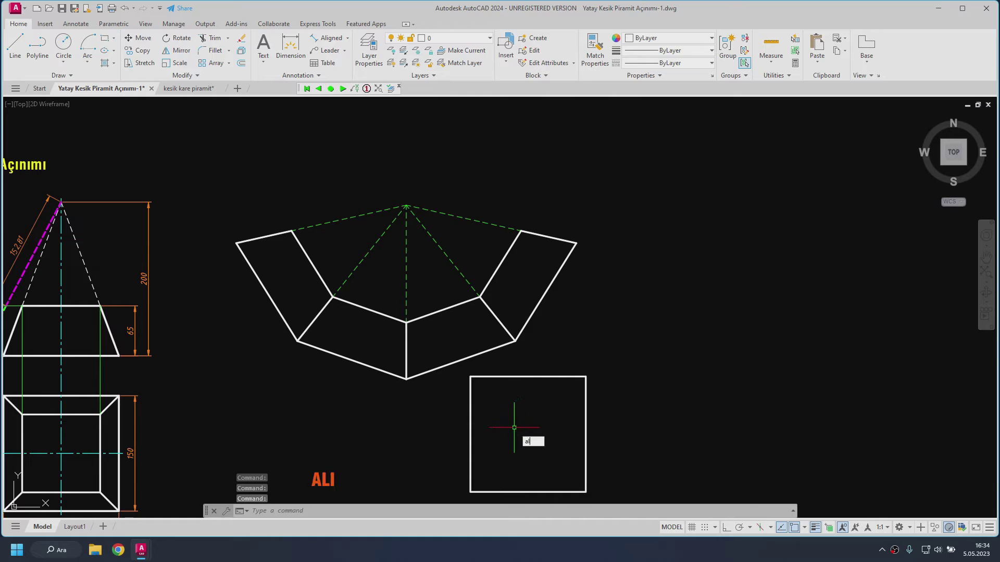
type("l")
key("Return")
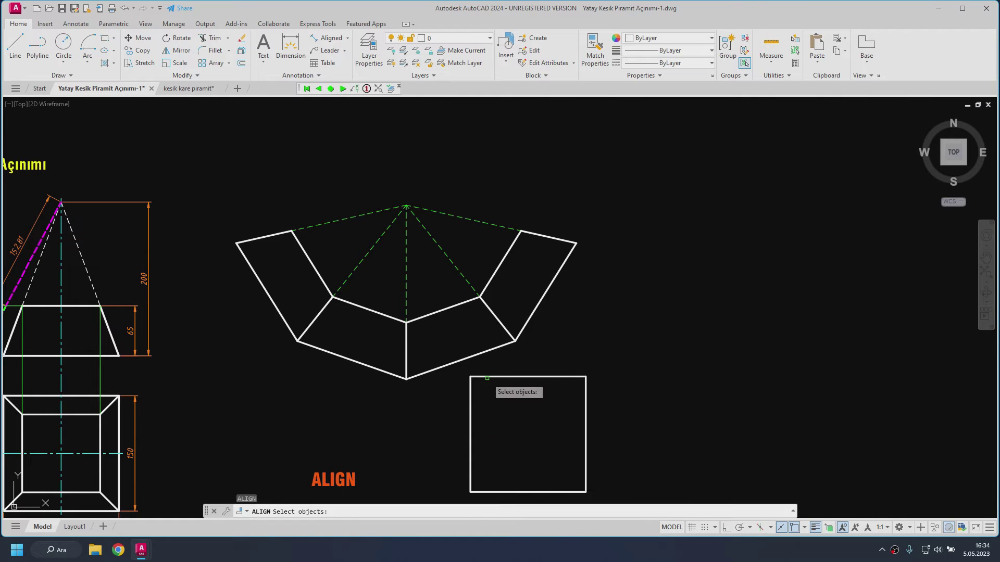
left_click(488, 377)
key("Return")
left_click(470, 376)
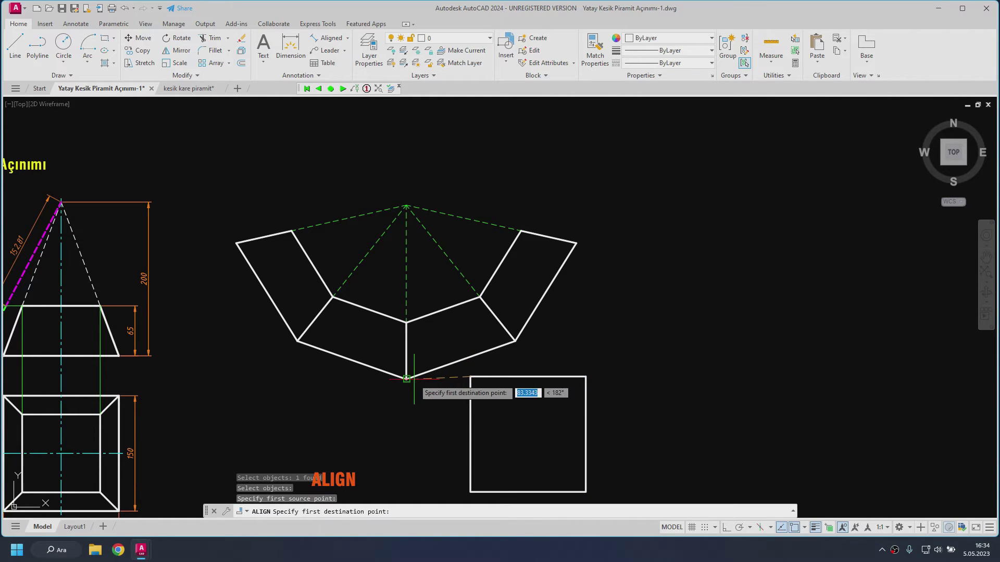
left_click(407, 379)
left_click(585, 376)
left_click(516, 341)
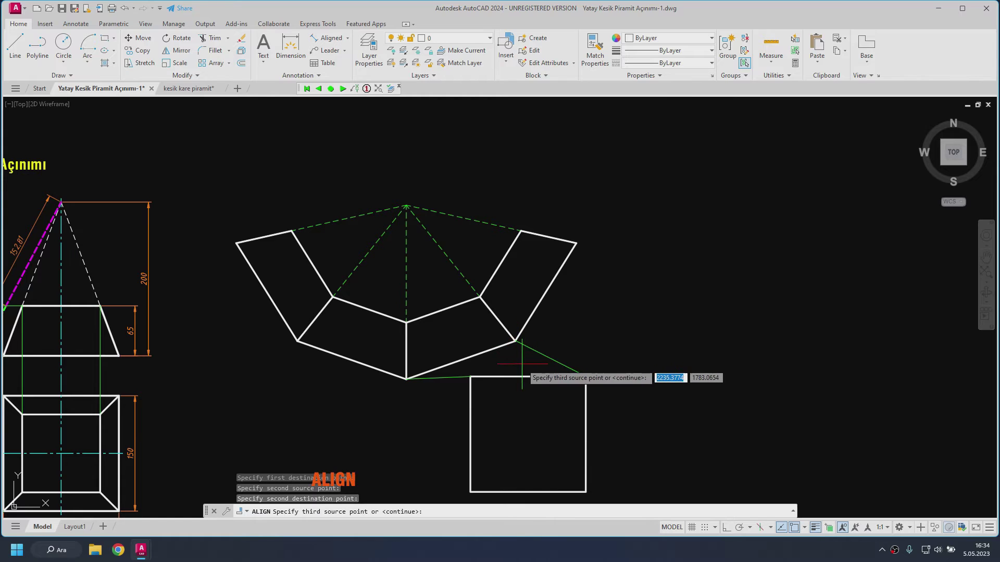
key("Return")
left_click(550, 404)
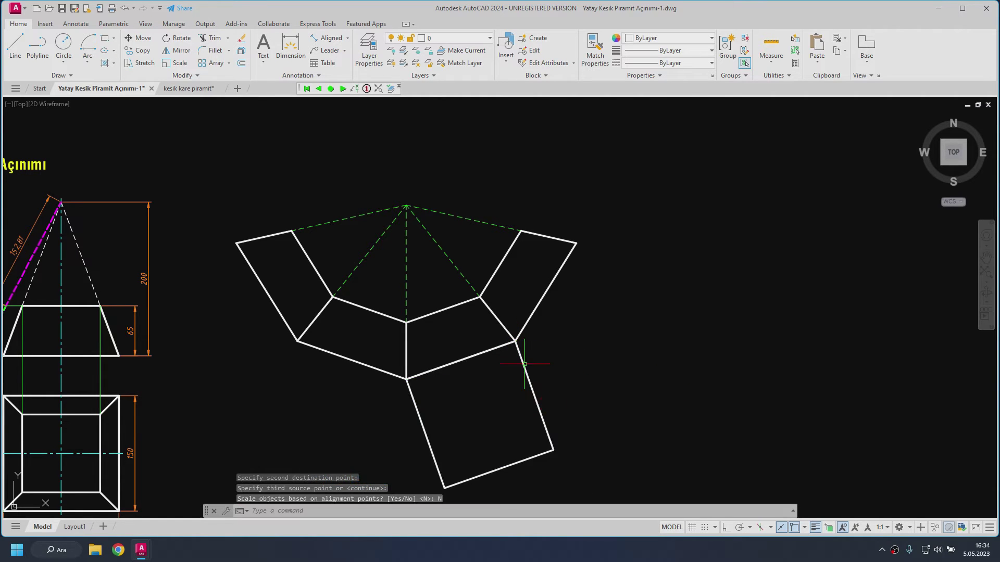
left_click(100, 441)
Step: Join the top view's inner square edges into one polyline and copy it above the development
left_click(84, 415)
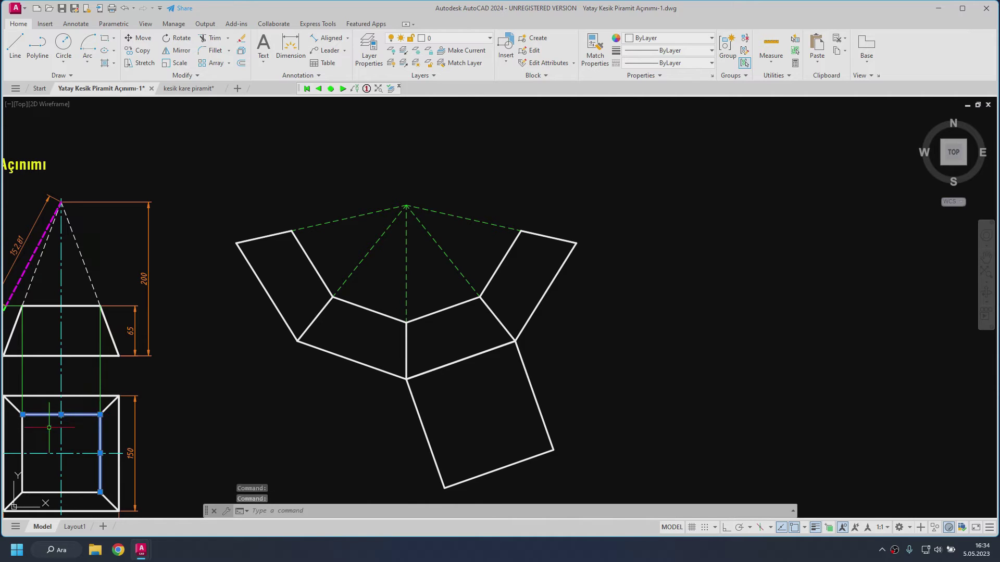
left_click(22, 434)
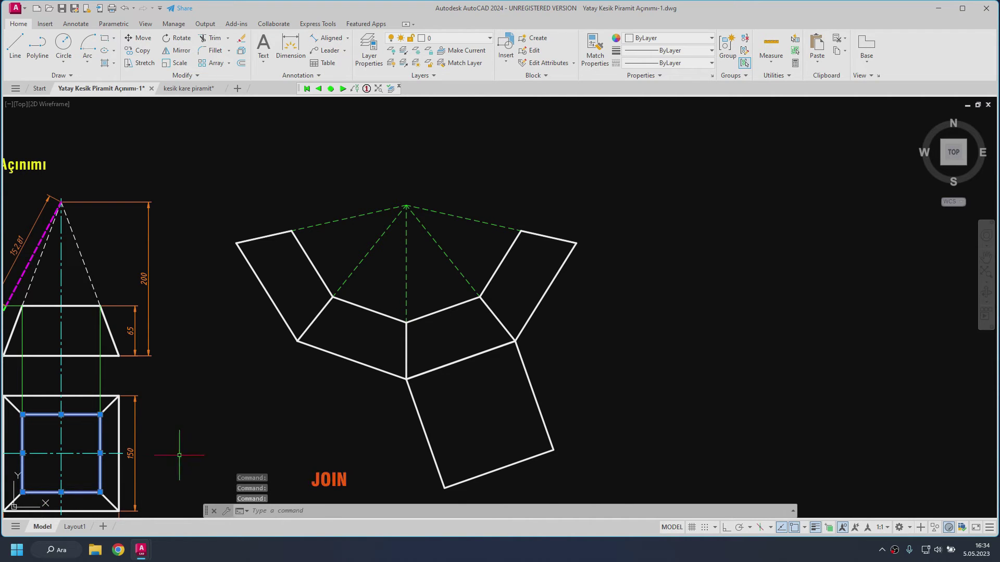
type("J")
key("Return")
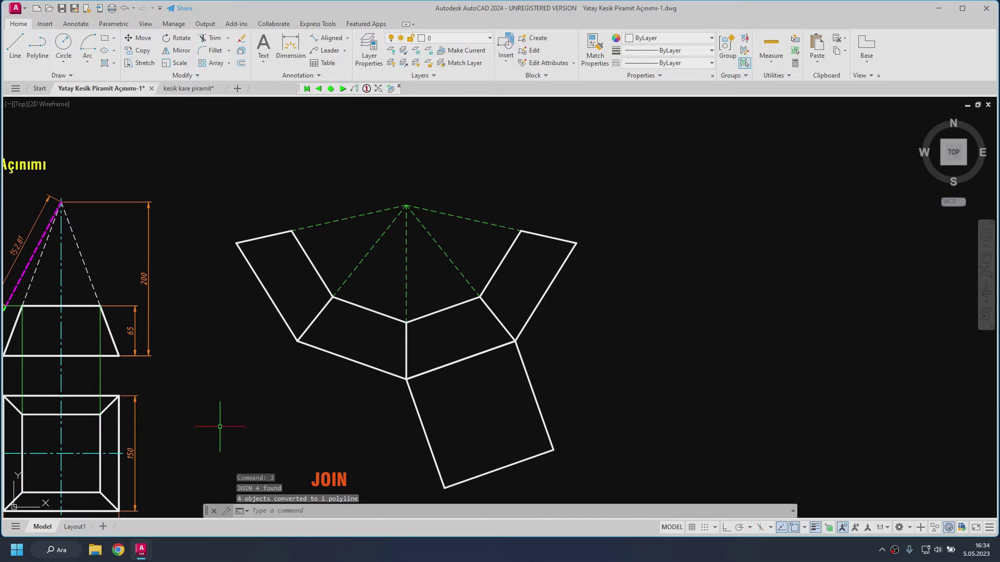
left_click(98, 440)
mouse_move(98, 441)
left_mouse_down()
mouse_move(520, 178)
mouse_move(504, 142)
left_mouse_up()
Step: Align the copied inner square onto a side face's upper edge as the top face
type("ALIGN")
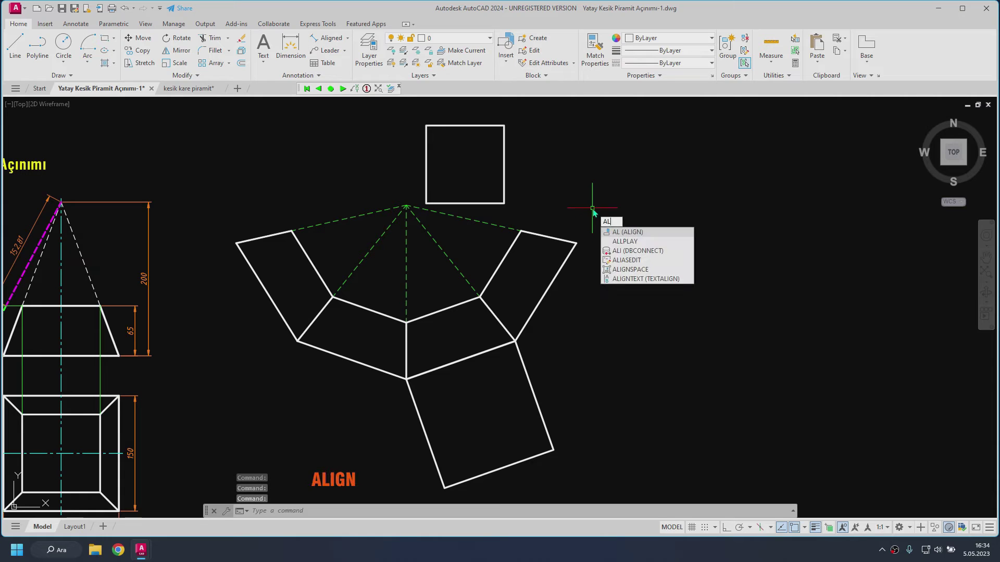
key("Return")
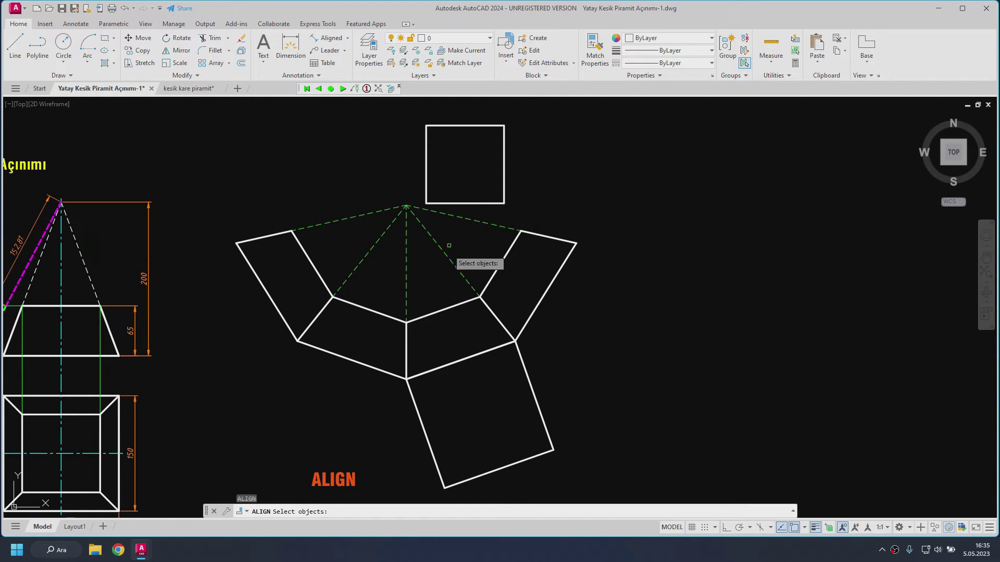
left_click(462, 203)
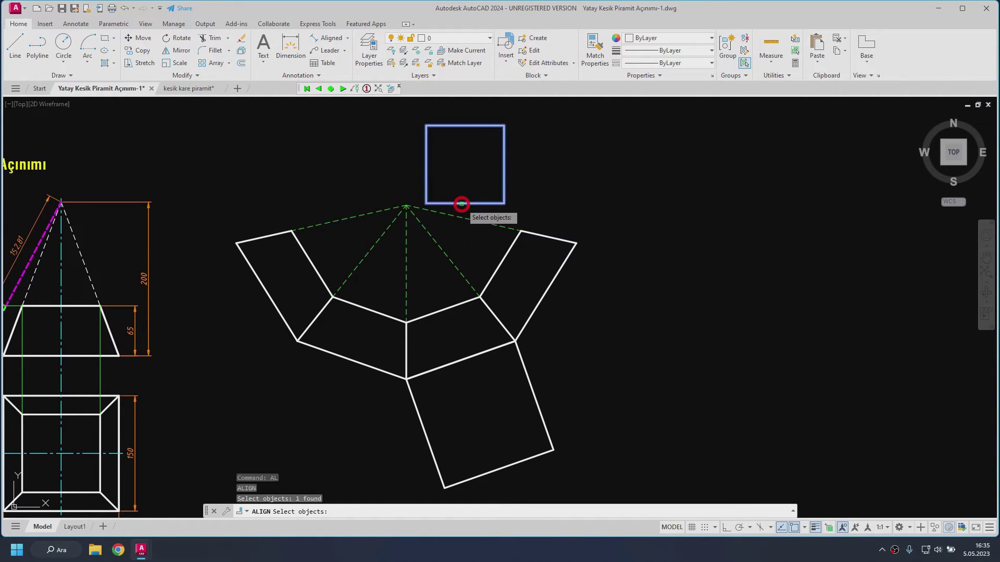
key("Return")
left_click(427, 203)
left_click(406, 322)
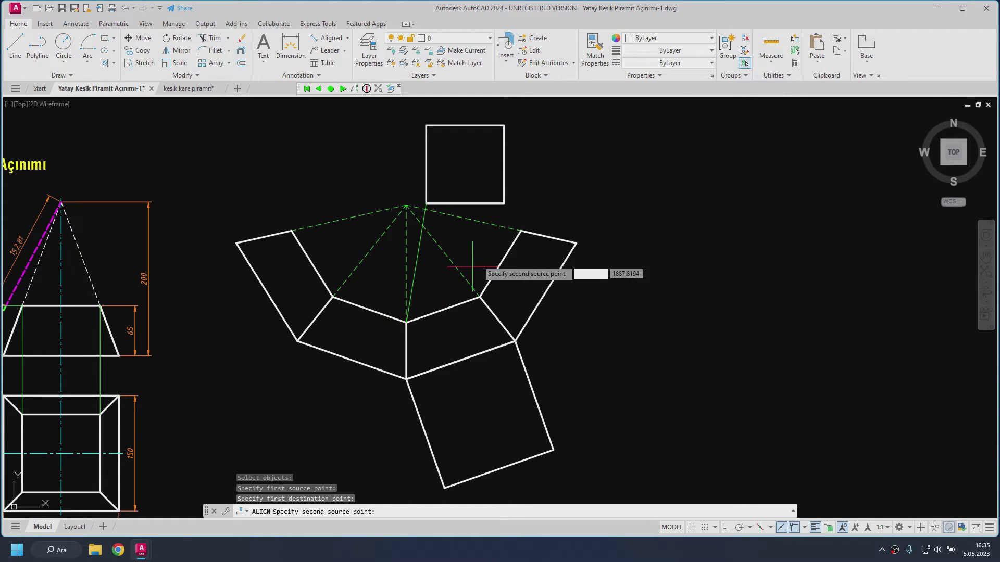
left_click(505, 204)
left_click(479, 297)
key("Return")
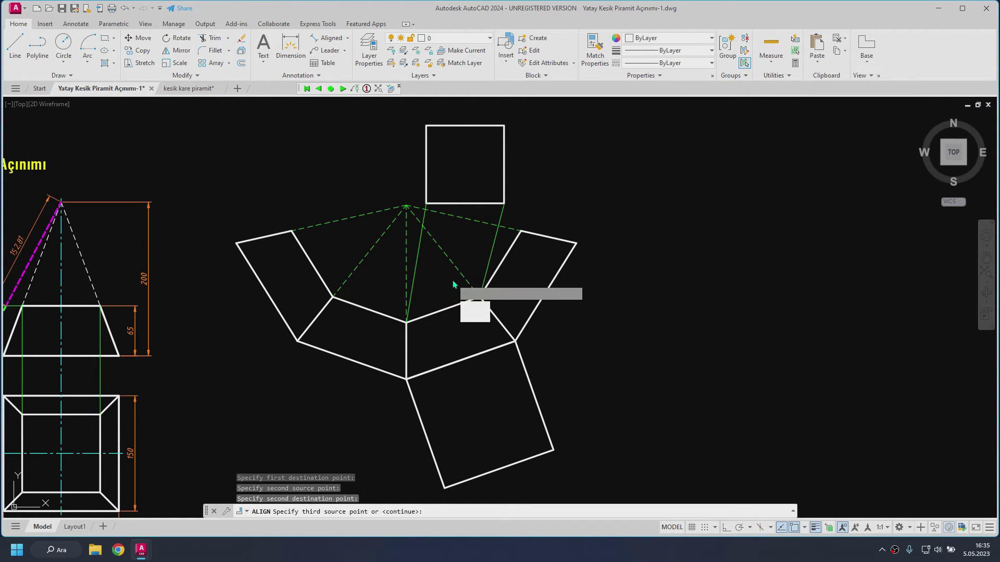
left_click(472, 318)
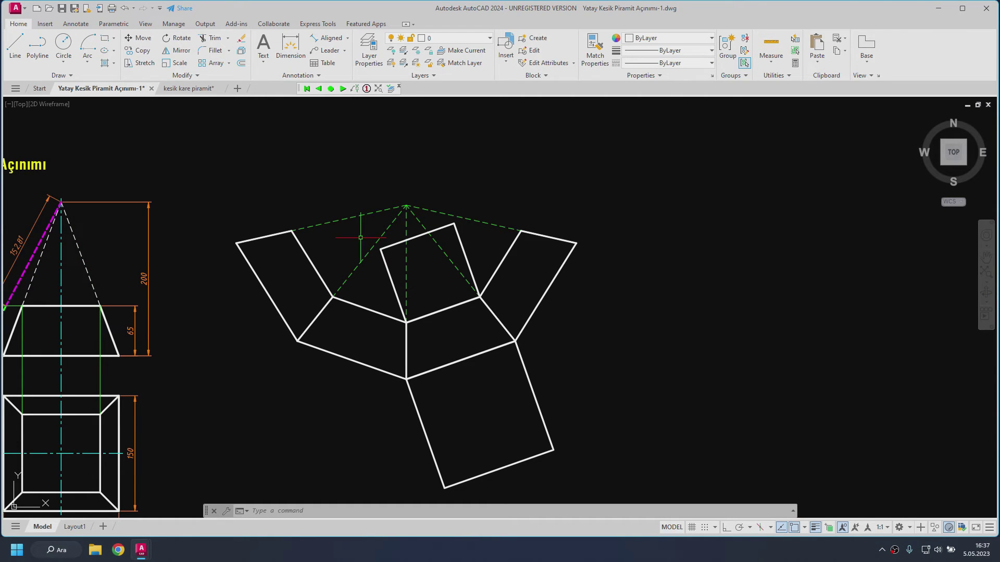
Step: Make Ölçü the current layer and align-dimension the left flap's outer edge and lower-left base edge
left_click(453, 38)
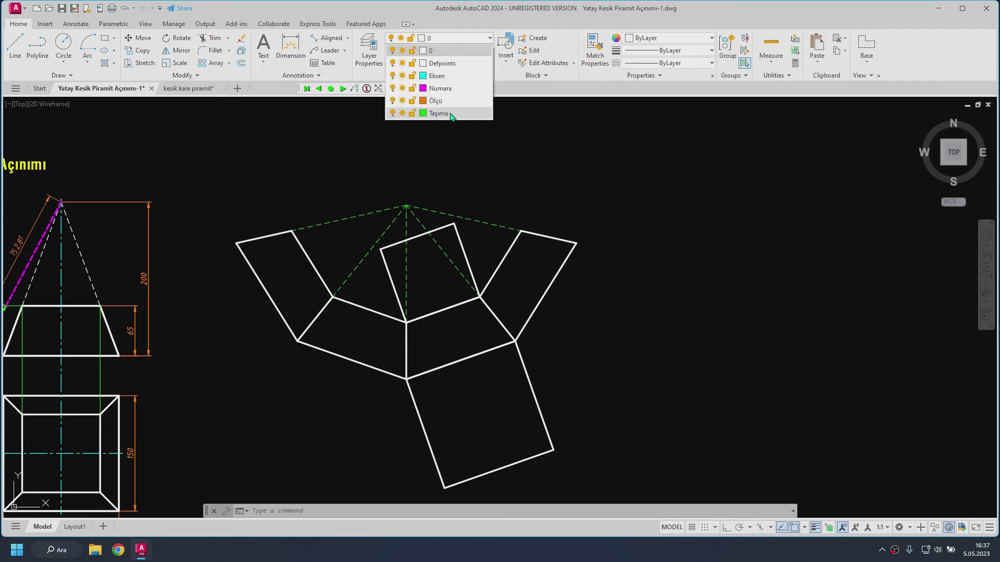
left_click(451, 105)
left_click(331, 38)
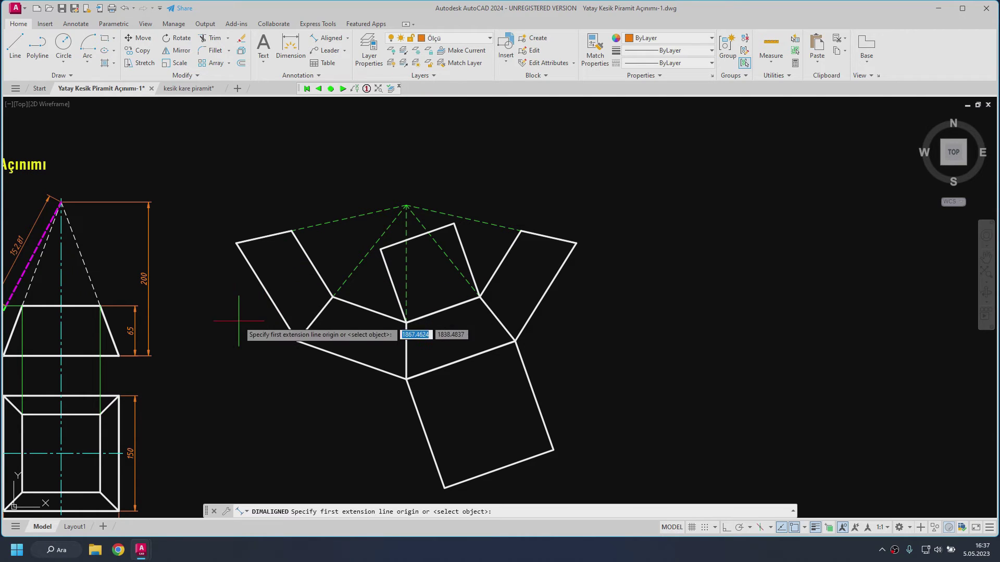
key("Return")
left_click(267, 291)
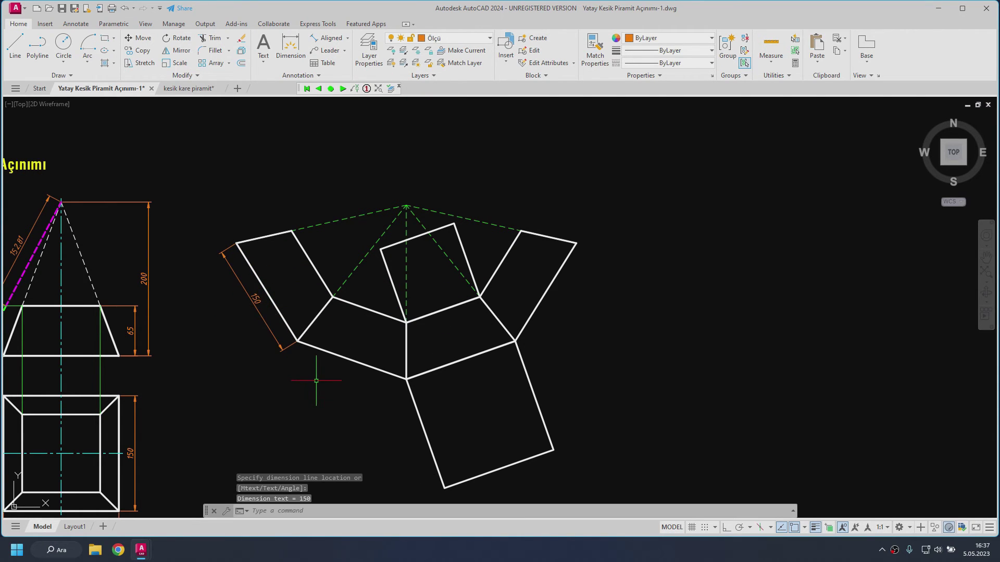
key("Return")
key("Return")
left_click(351, 360)
left_click(401, 396)
Step: Dimension the base square's left and bottom edges and the right flap's outer edge as 150
key("Return")
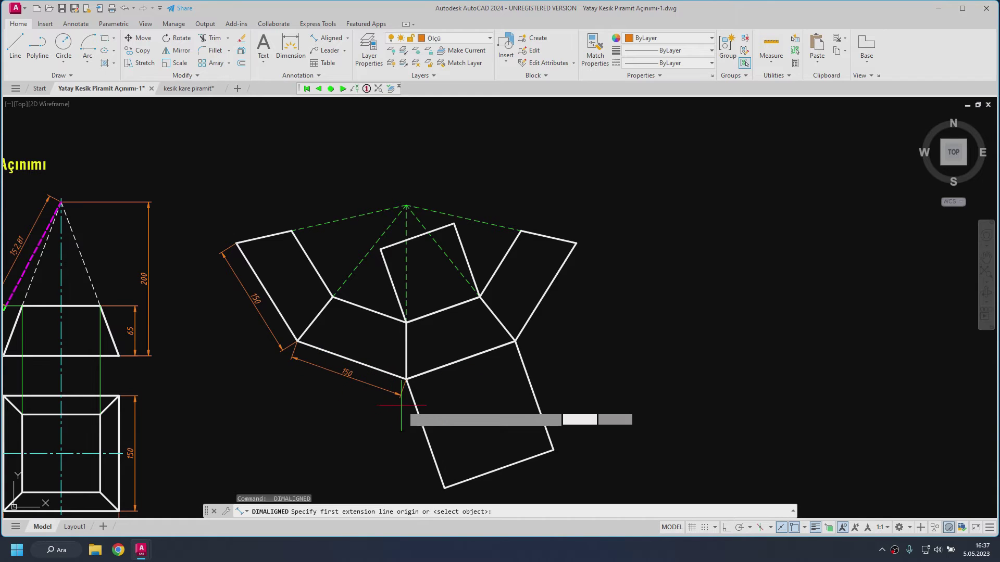
key("Return")
left_click(420, 420)
key("Return")
key("Return")
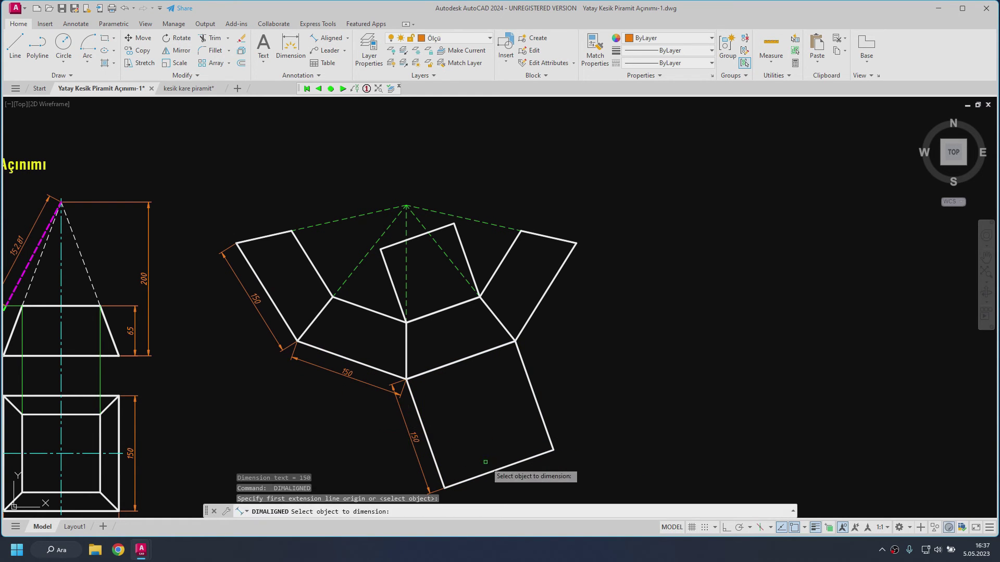
left_click(492, 472)
key("Return")
key("Return")
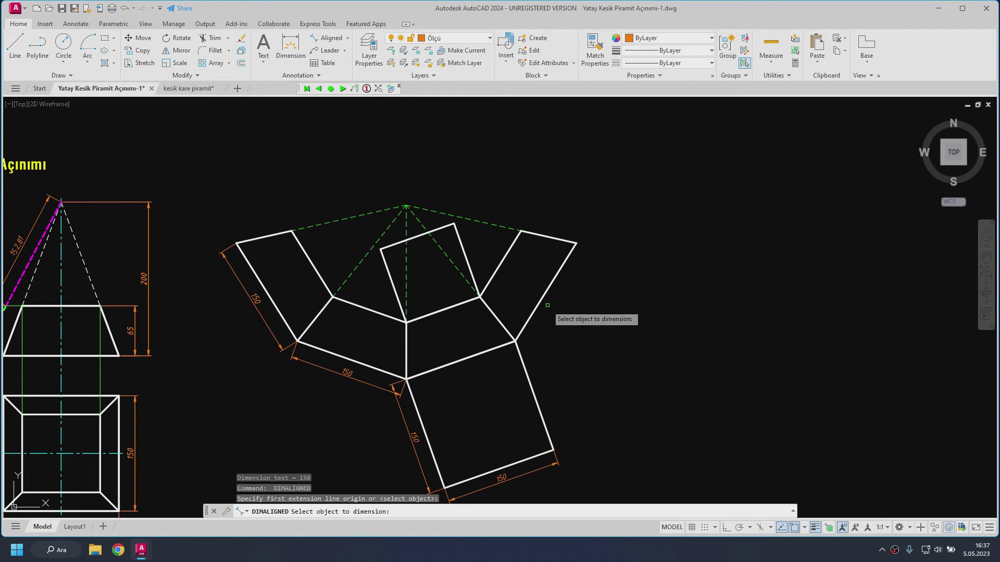
left_click(539, 305)
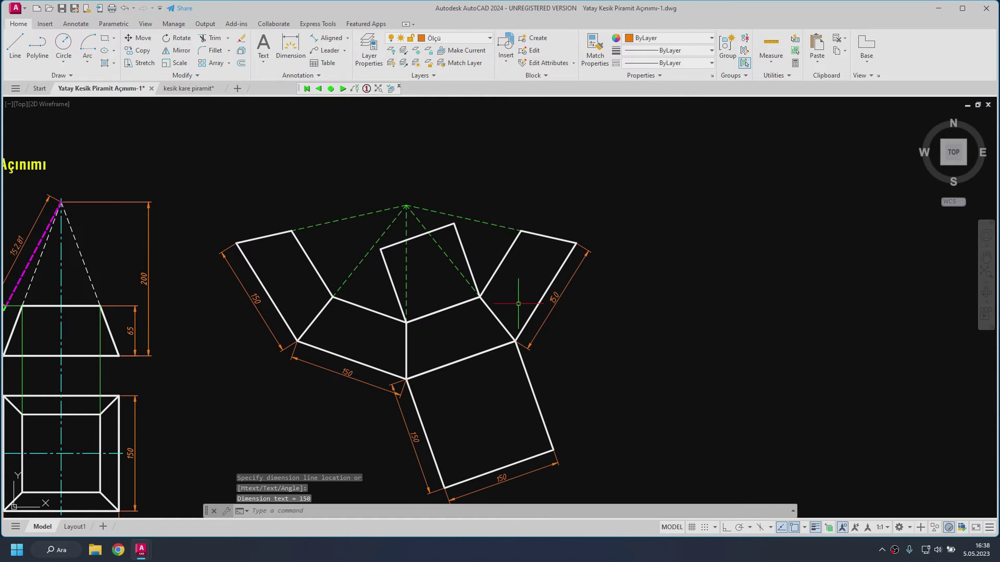
key("Return")
Step: Dimension the left face's short top edge as 73.58 and the dashed slant edge as 152.81
left_click(236, 243)
left_click(292, 231)
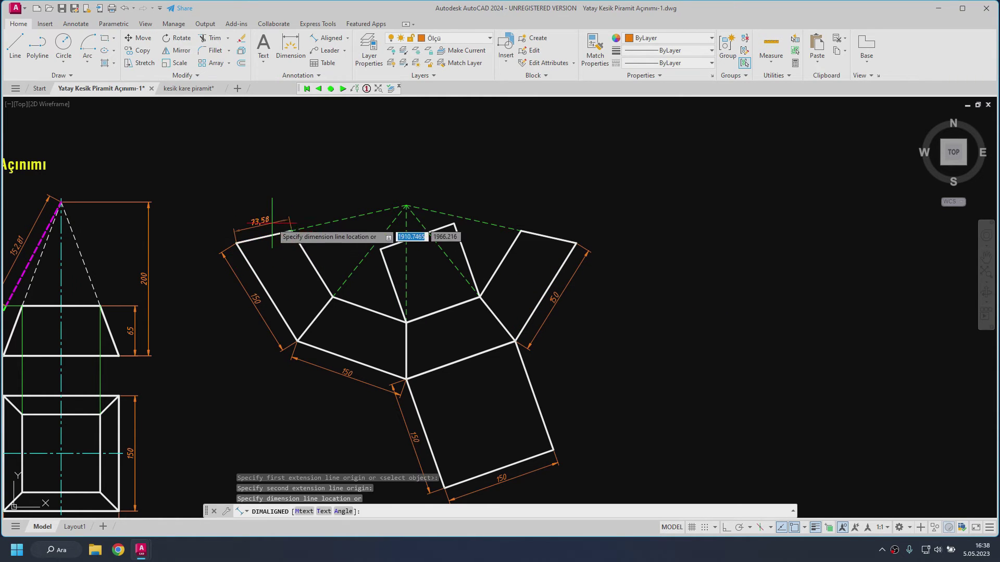
key("Return")
key("Return")
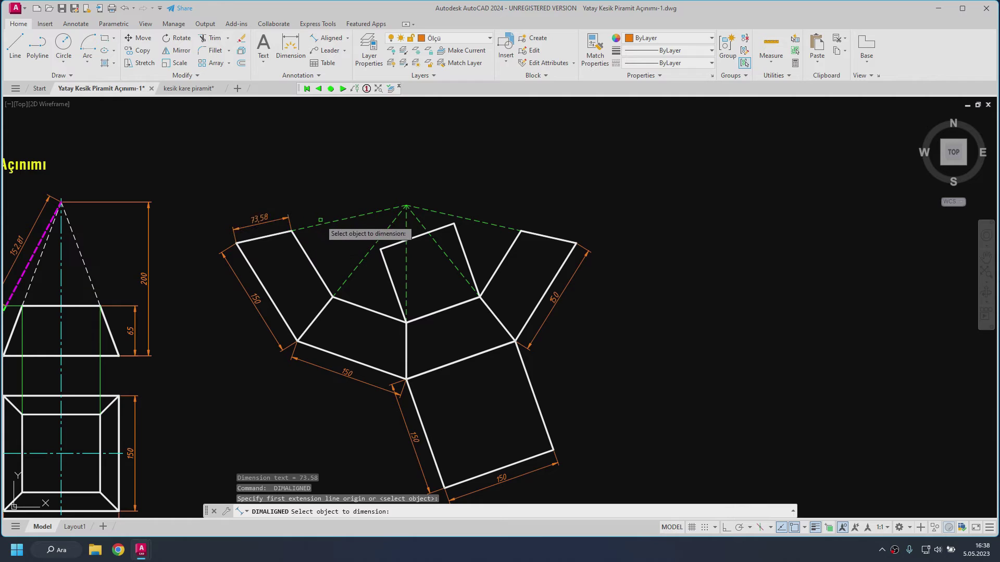
left_click(321, 221)
left_click(459, 179)
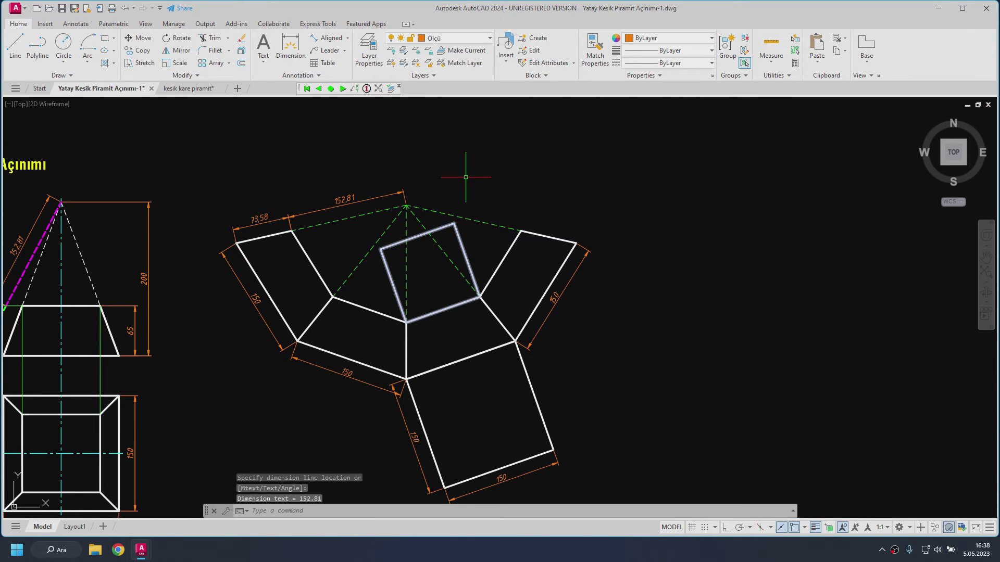
Step: Dimension the top face square's upper and right edges as 101.25, then pan to the front and top views
key("Return")
key("Return")
left_click(435, 230)
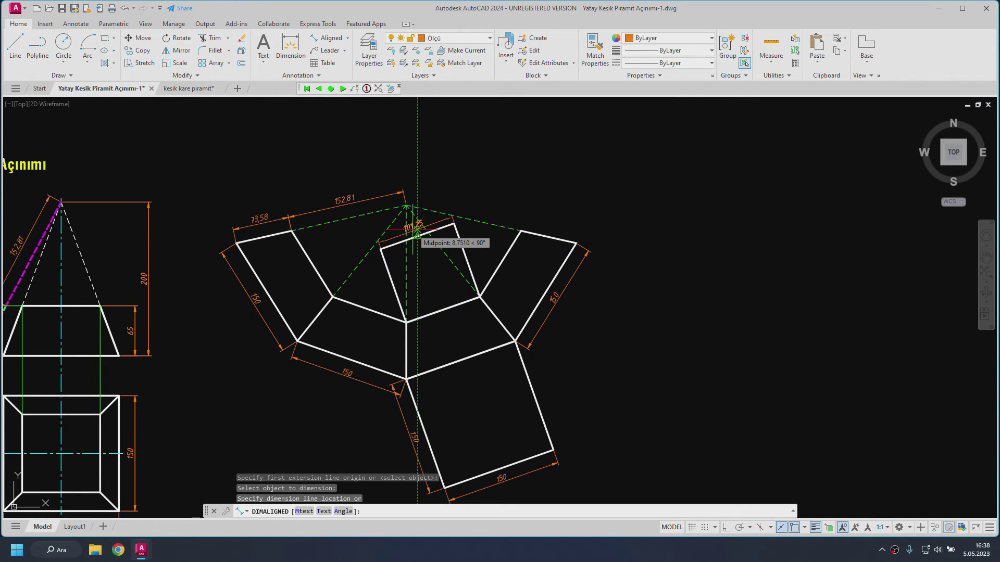
left_click(414, 231)
key("Return")
key("Return")
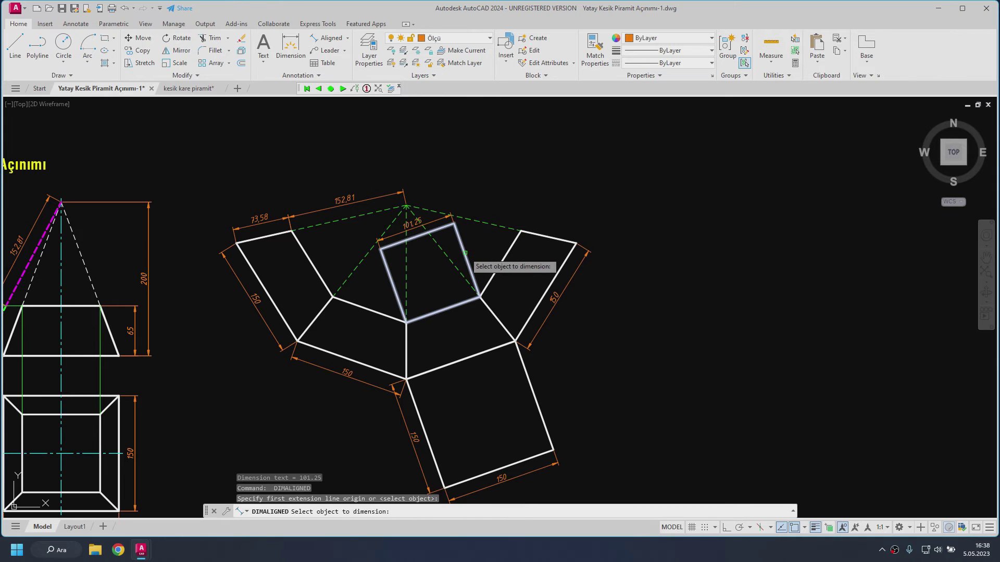
left_click(465, 254)
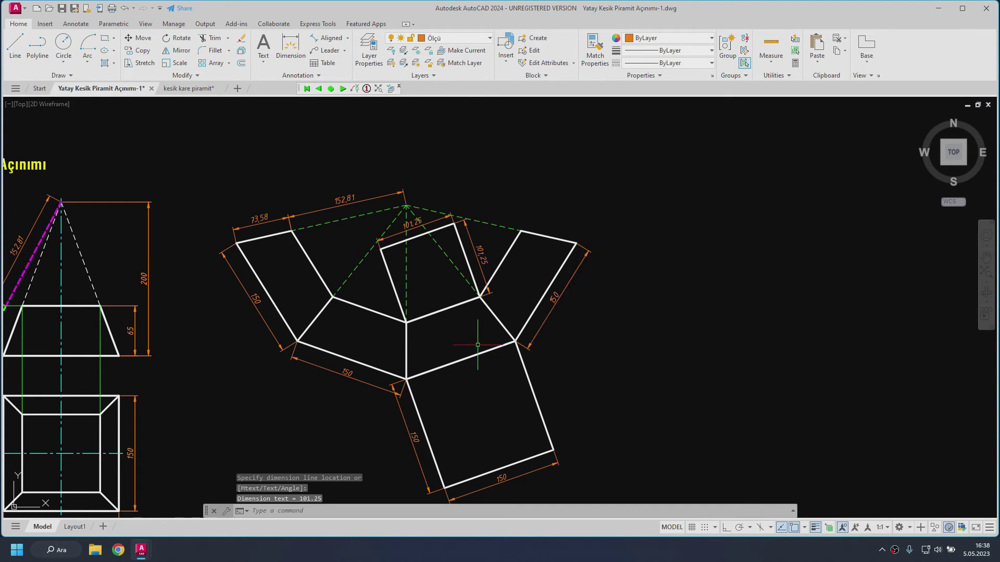
middle_click_drag(212, 397, 334, 334)
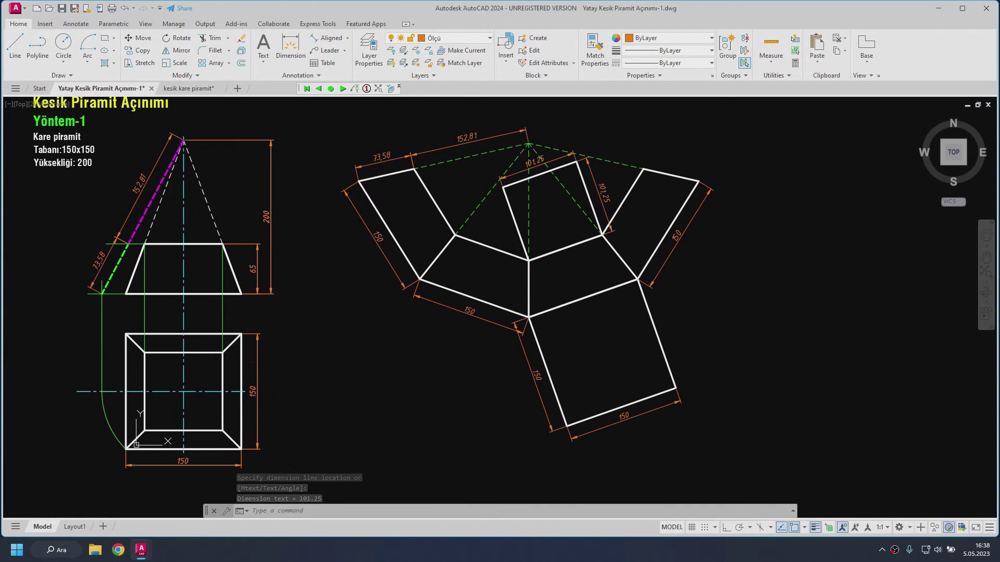
Step: Dimension the top view inner square's top and right edges as 101.25
key("Return")
key("Return")
left_click(197, 353)
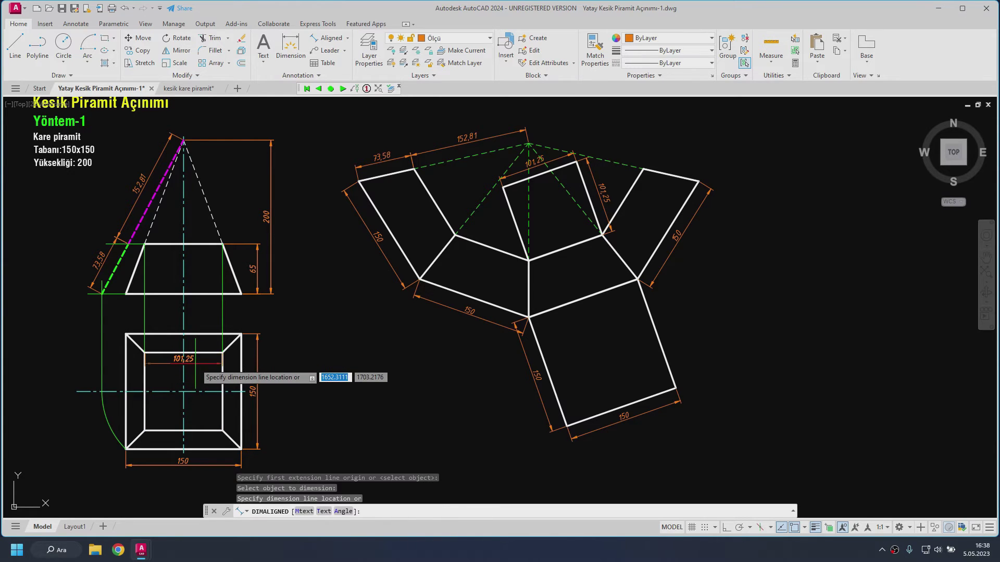
left_click(195, 341)
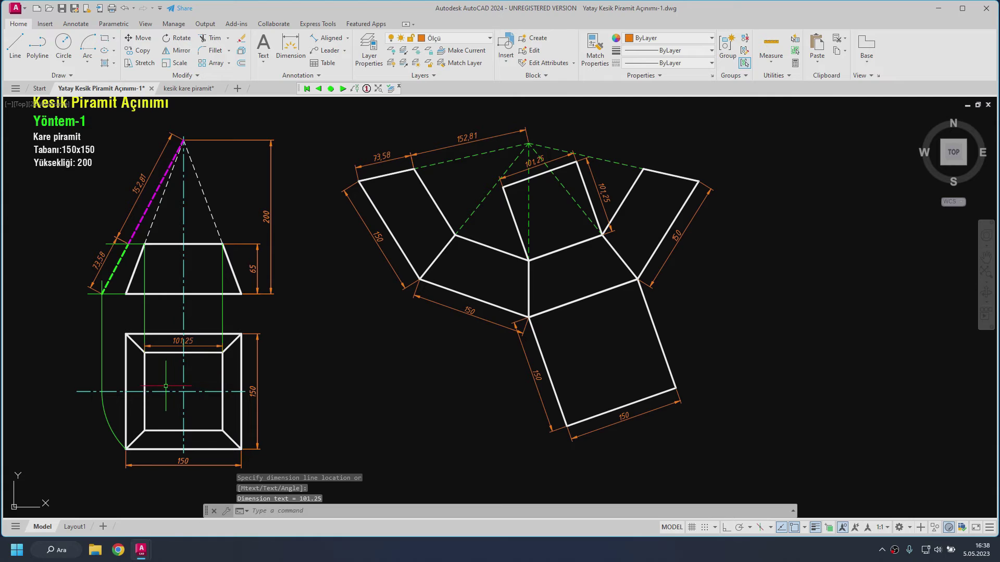
key("Return")
key("Return")
left_click(223, 383)
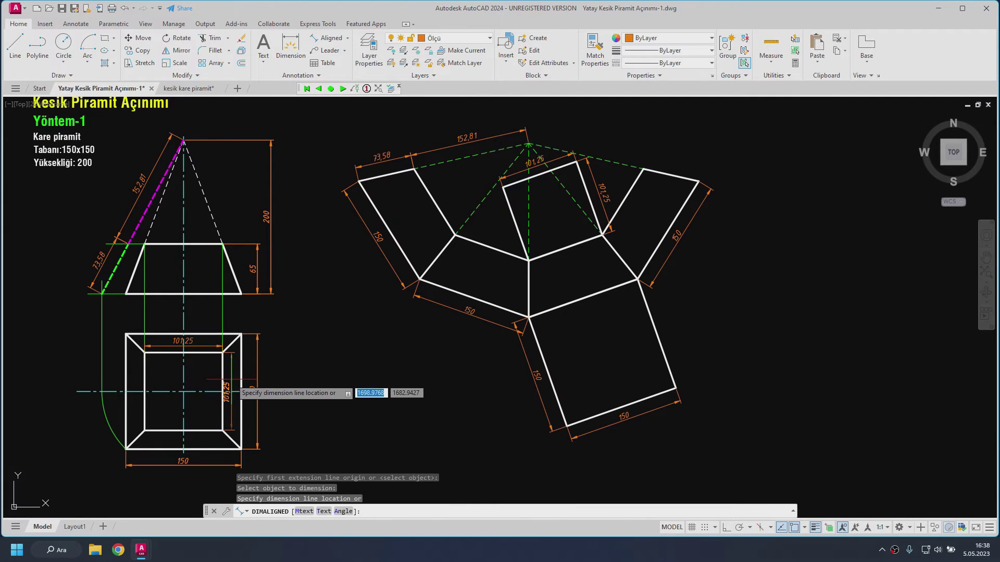
left_click(236, 381)
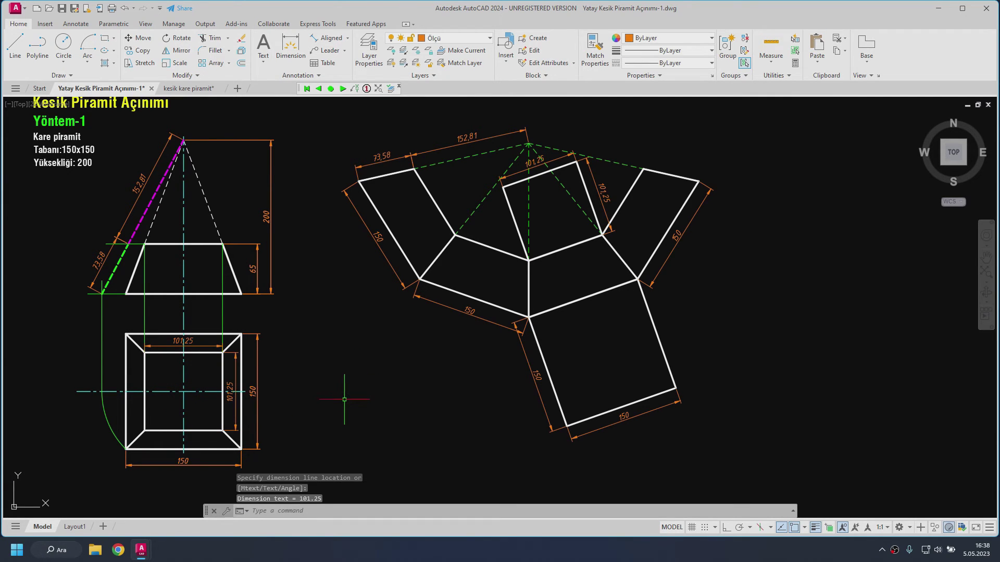
Step: Switch to the saved view of the rectangular pyramid exercise with the 180x130 base
key("Escape")
left_click(331, 89)
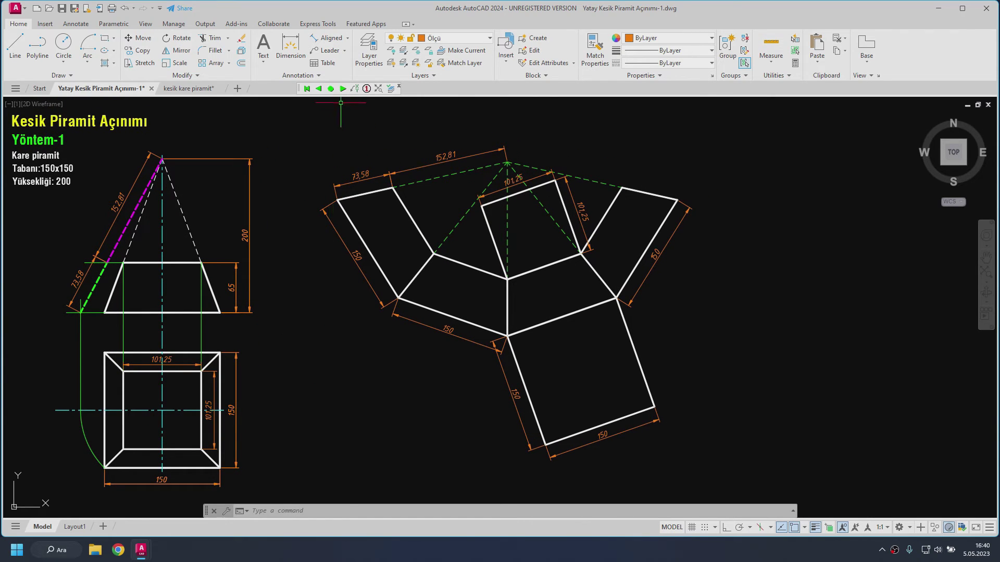
left_click(342, 89)
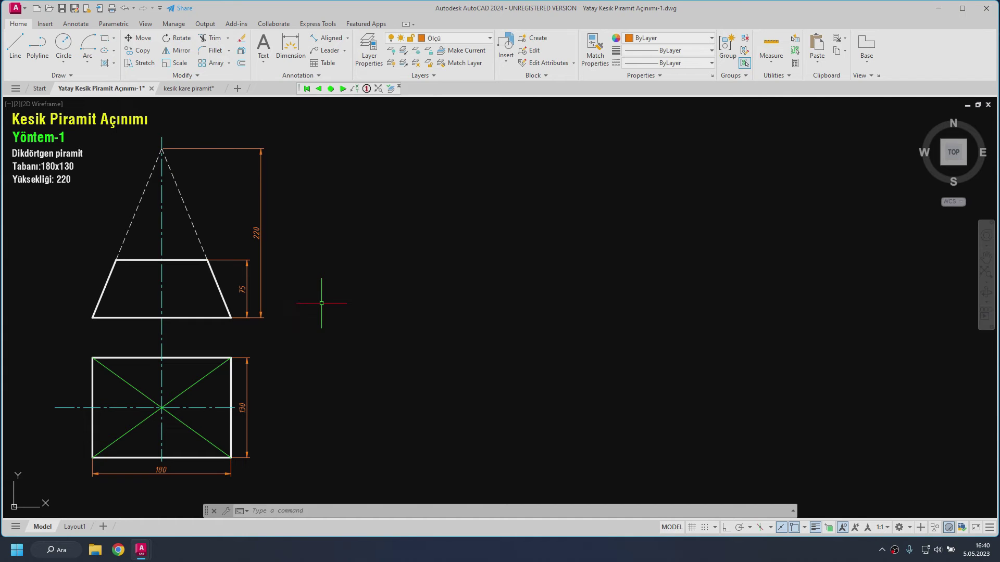
Step: In the kesik kare piramit drawing, lift the apex pyramid off the 3D frustum, then return to the 2D drawing
left_click(185, 88)
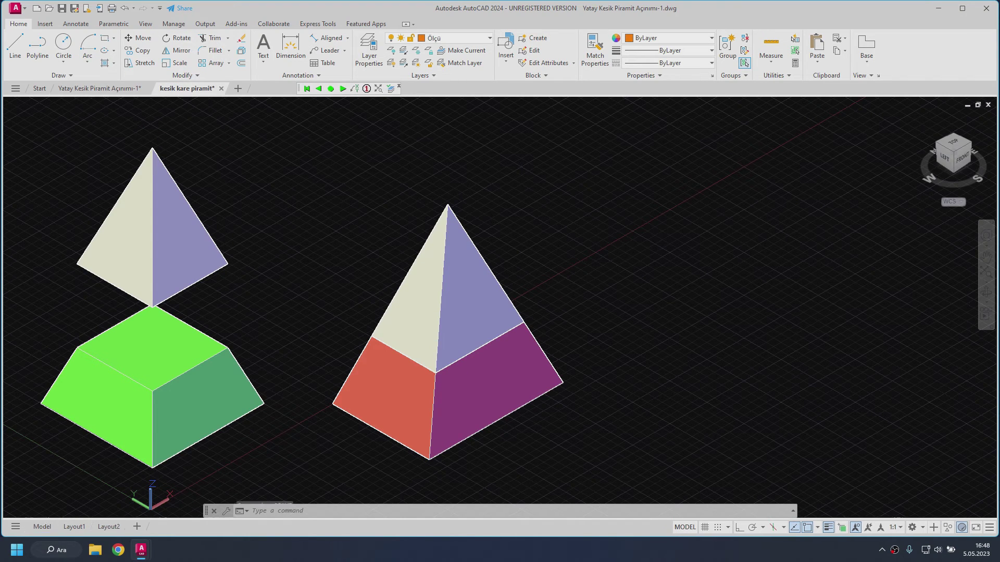
left_click(463, 320)
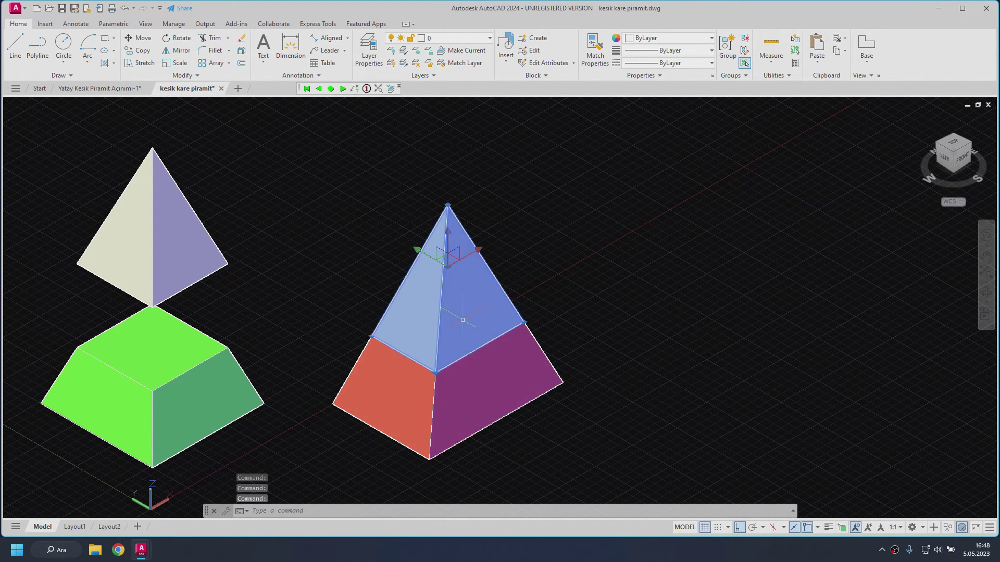
left_click(447, 236)
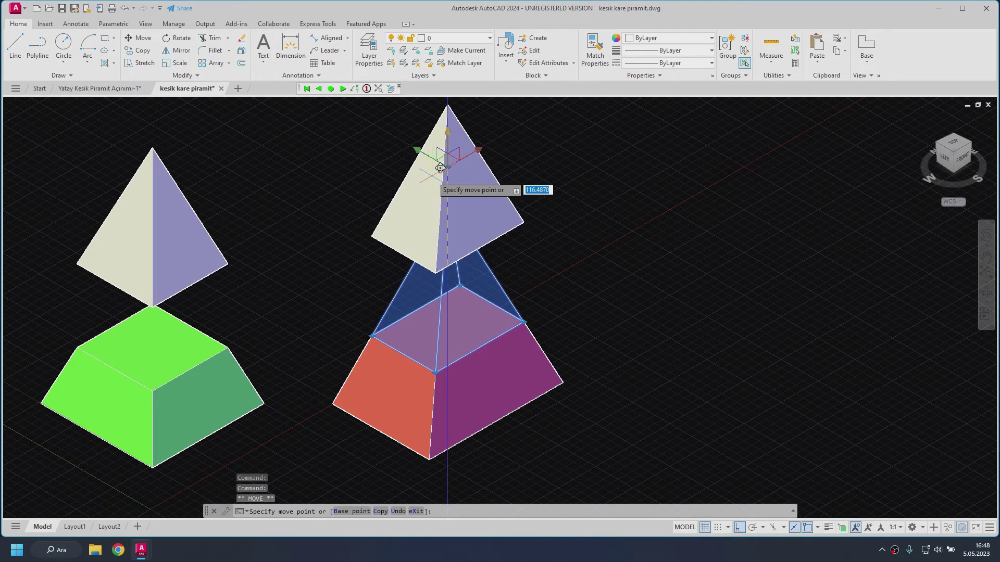
key("Escape")
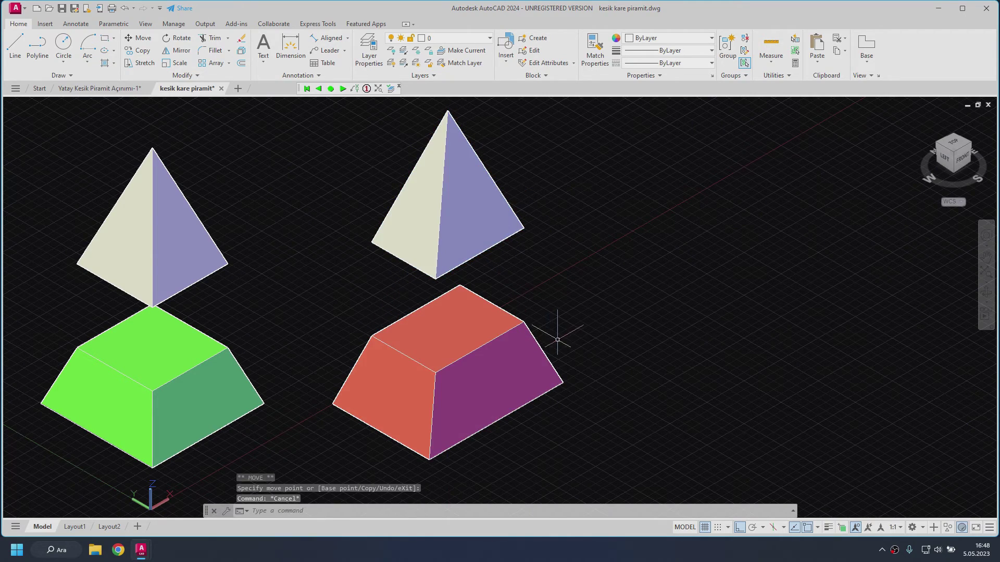
mouse_move(559, 337)
middle_mouse_down("shift")
mouse_move(529, 363)
mouse_move(532, 339)
mouse_move(536, 364)
mouse_move(536, 336)
middle_mouse_up("shift")
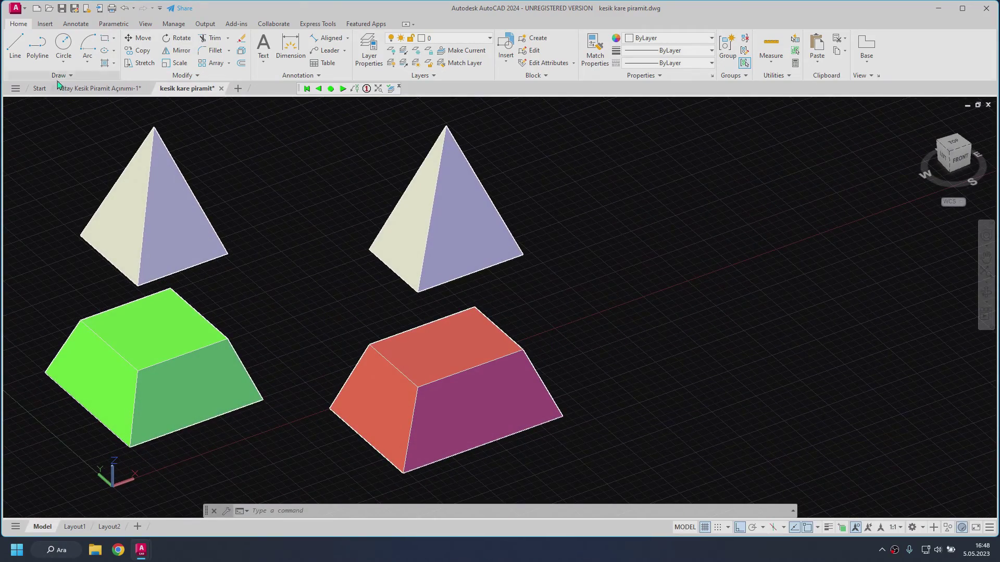
left_click(86, 89)
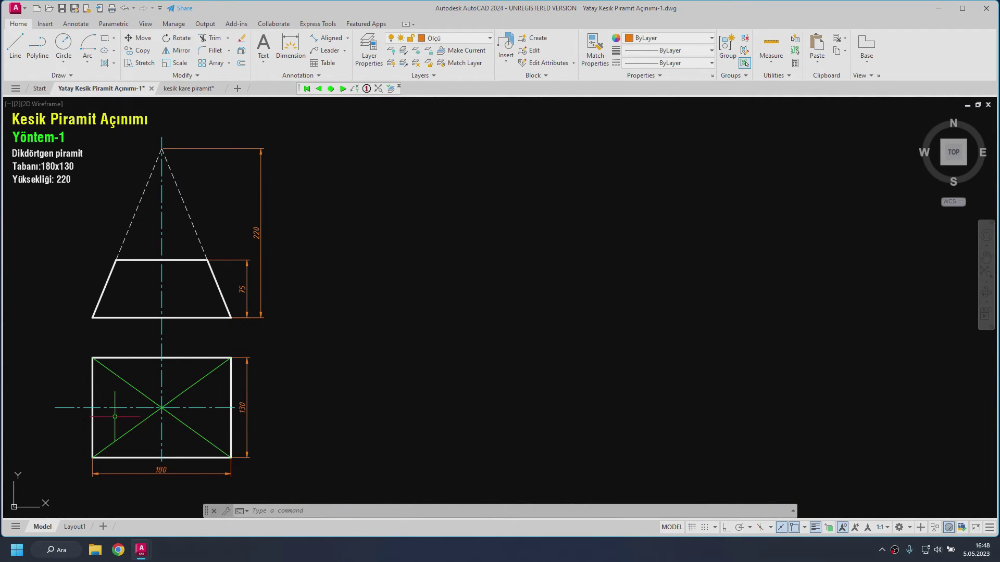
Step: Make Taşıma current and drop an Ortho vertical line from the trapezoid's top-left corner into the top view
left_click(446, 38)
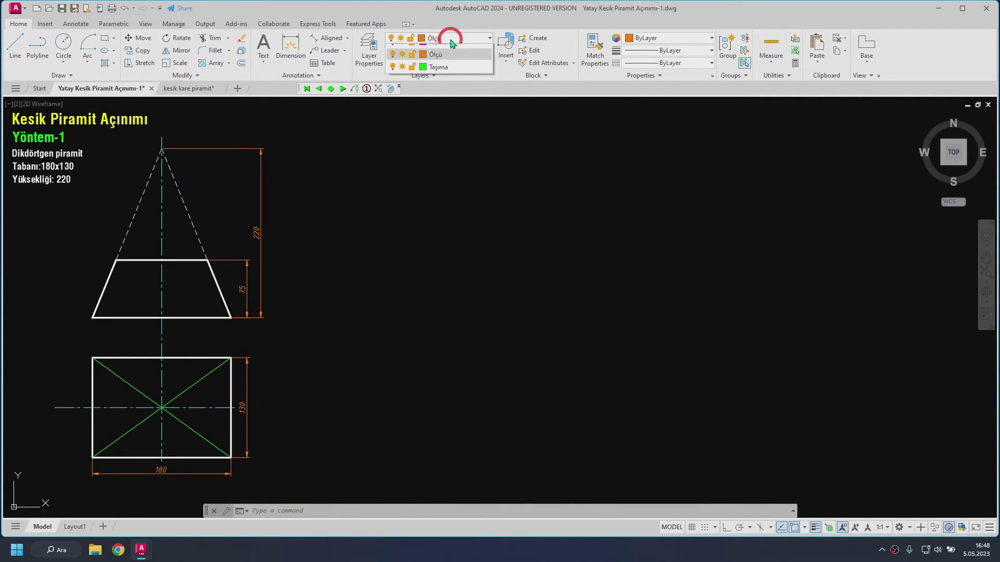
left_click(458, 113)
left_click(15, 46)
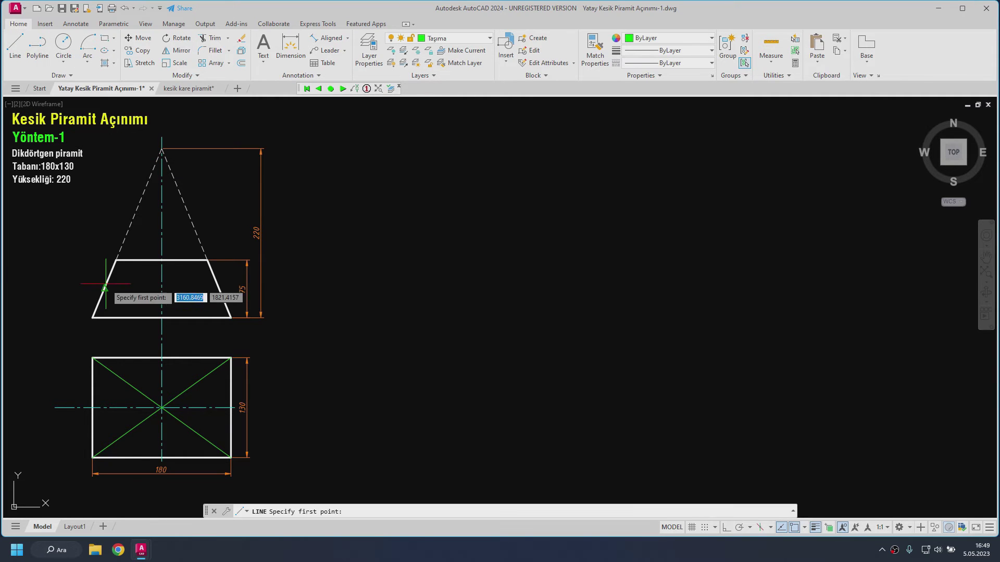
left_click(115, 259)
scroll(115, 440, "up", 2)
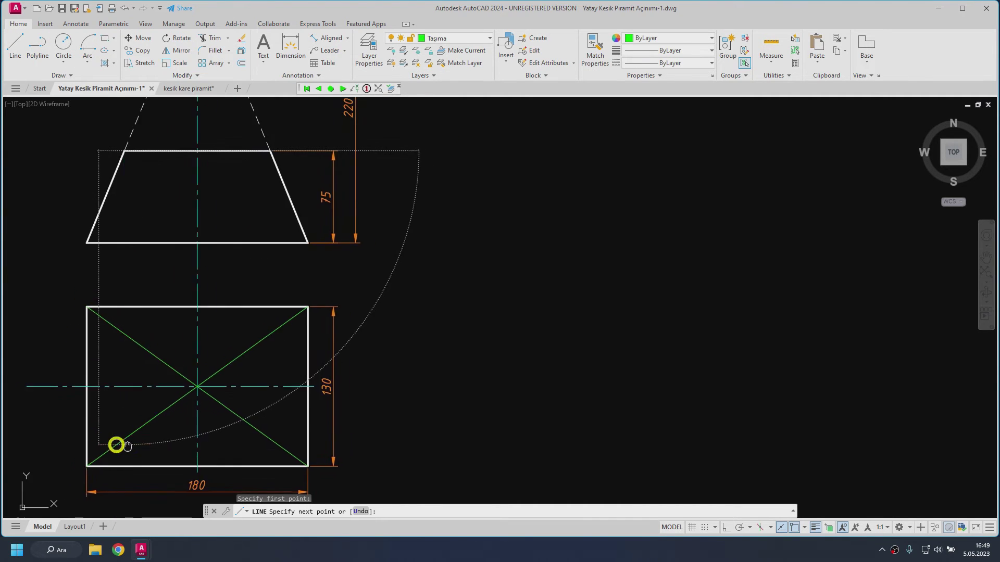
middle_click_drag(116, 442, 149, 444)
key("F8")
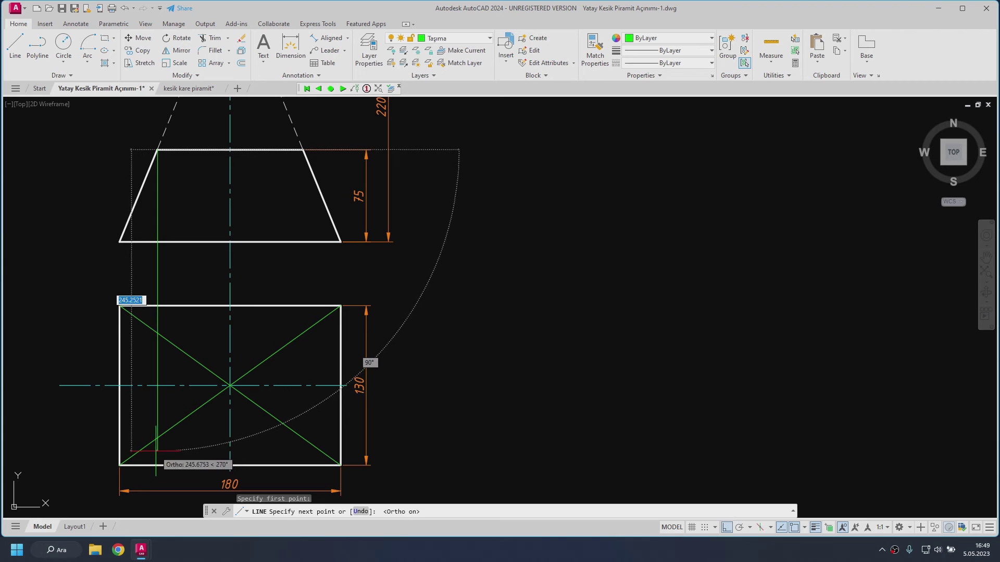
left_click(156, 452)
key("Return")
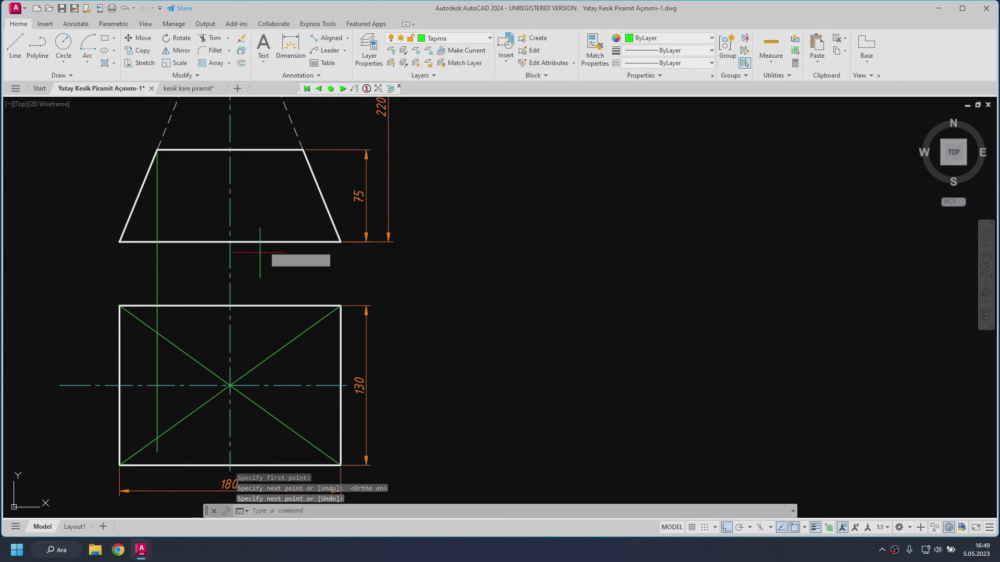
Step: Drop a second vertical line from the trapezoid's top-right corner into the top view rectangle
key("Return")
left_click(303, 150)
left_click(292, 452)
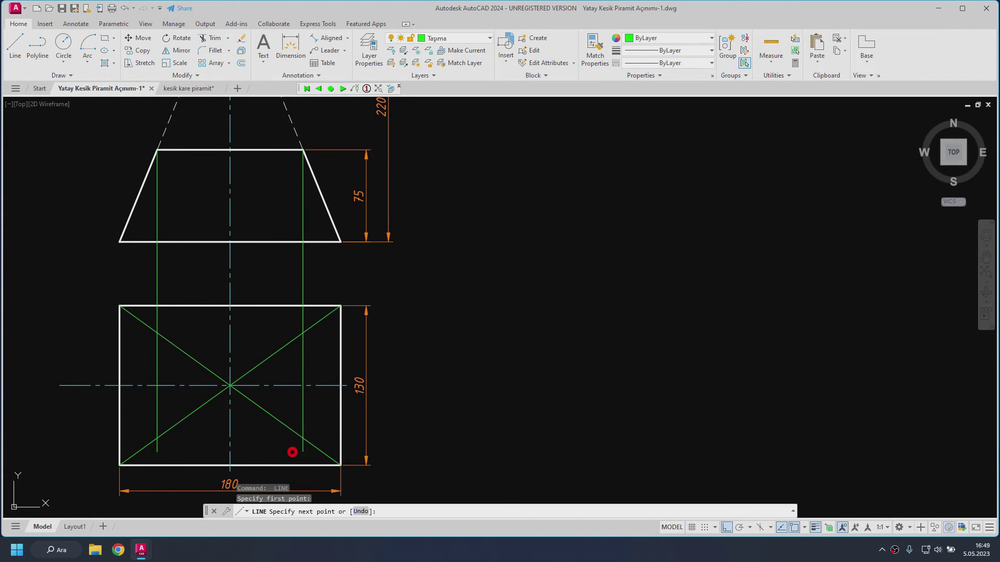
key("Return")
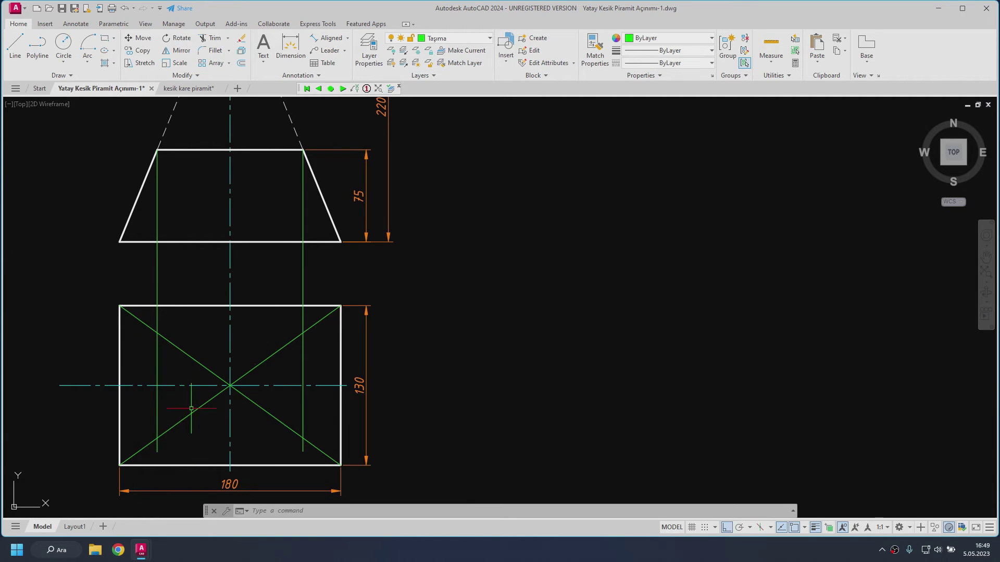
Step: Draw a closed polyline rectangle where the projection lines cross the diagonals in the top view
left_click(37, 43)
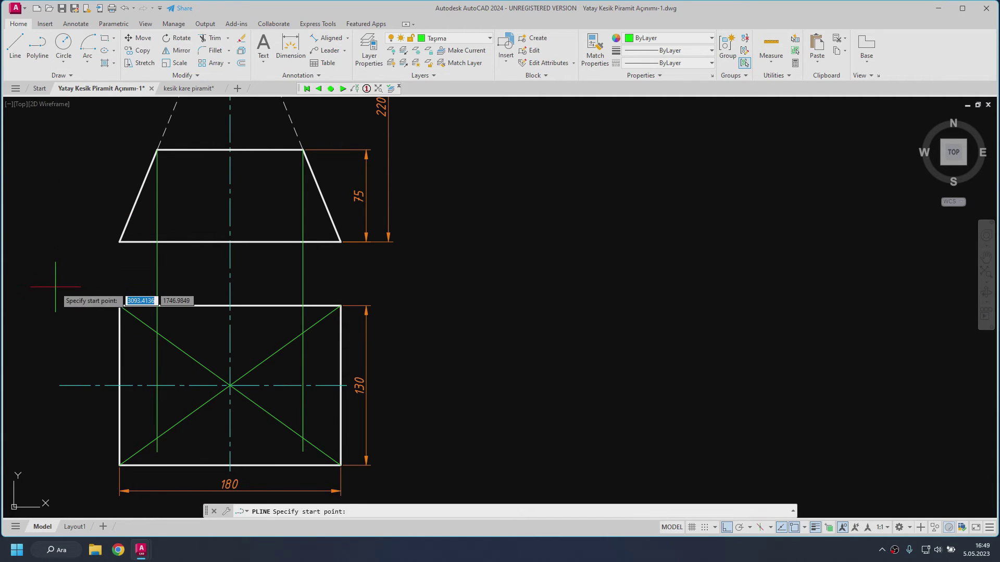
left_click(157, 332)
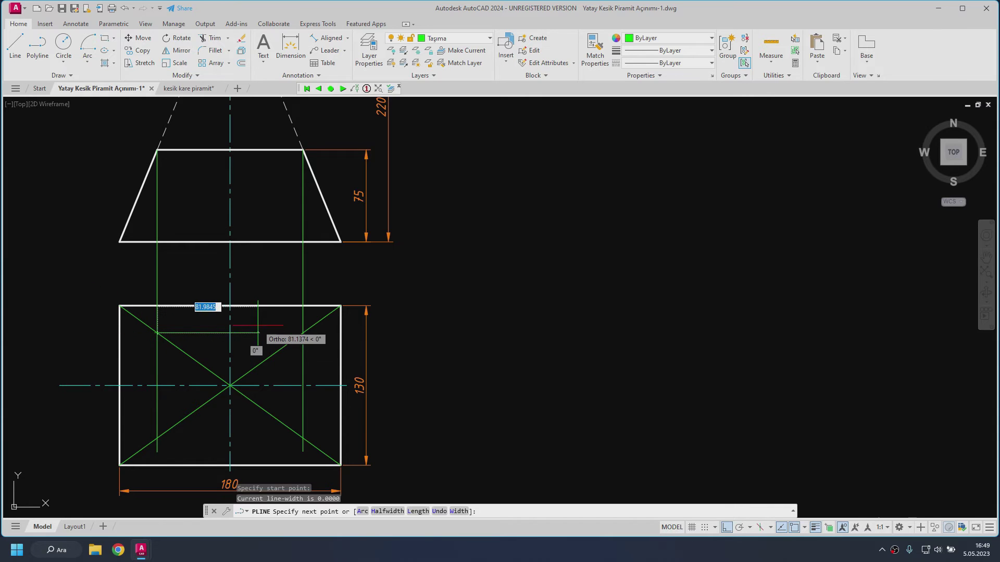
left_click(302, 332)
left_click(302, 437)
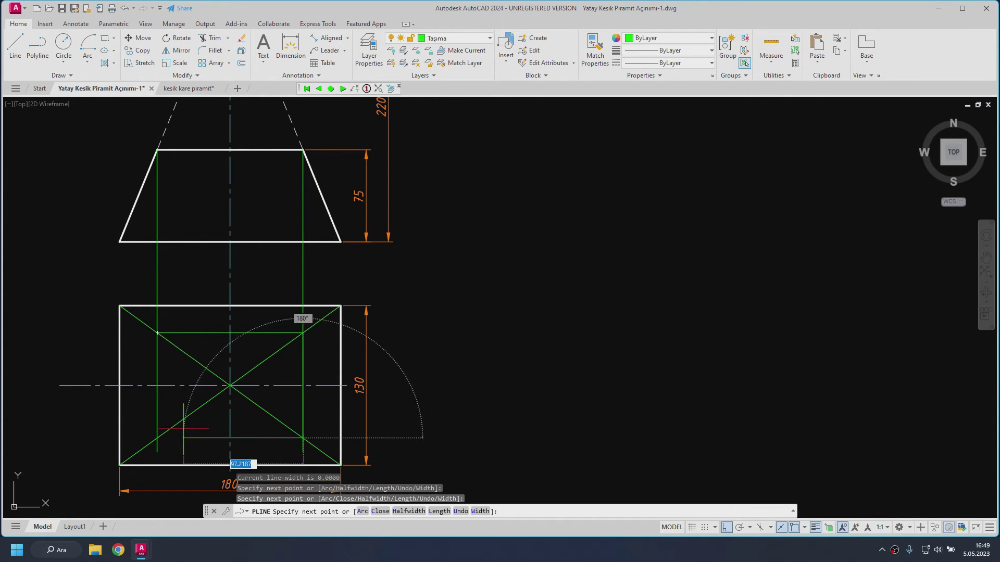
left_click(157, 437)
right_click(143, 344)
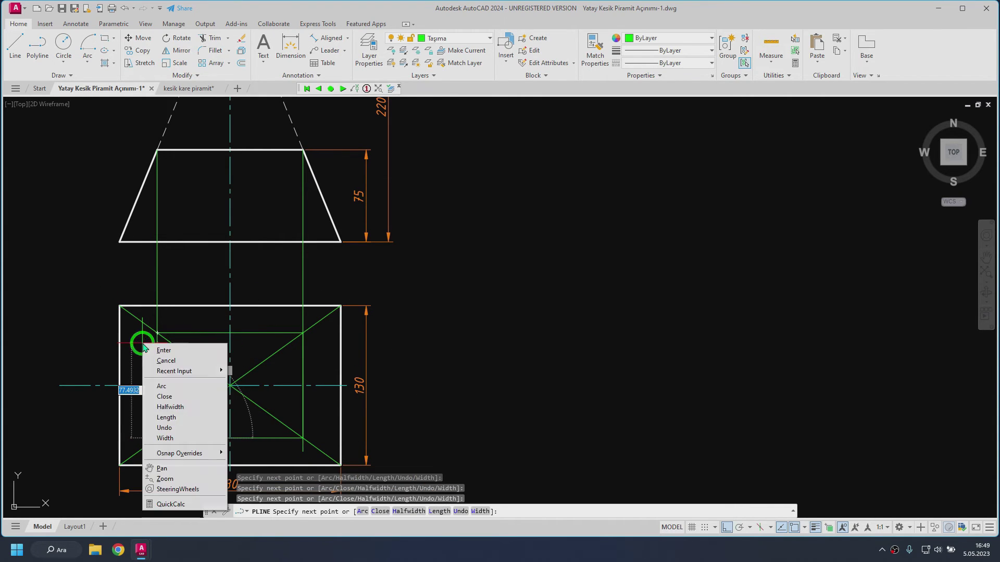
left_click(194, 398)
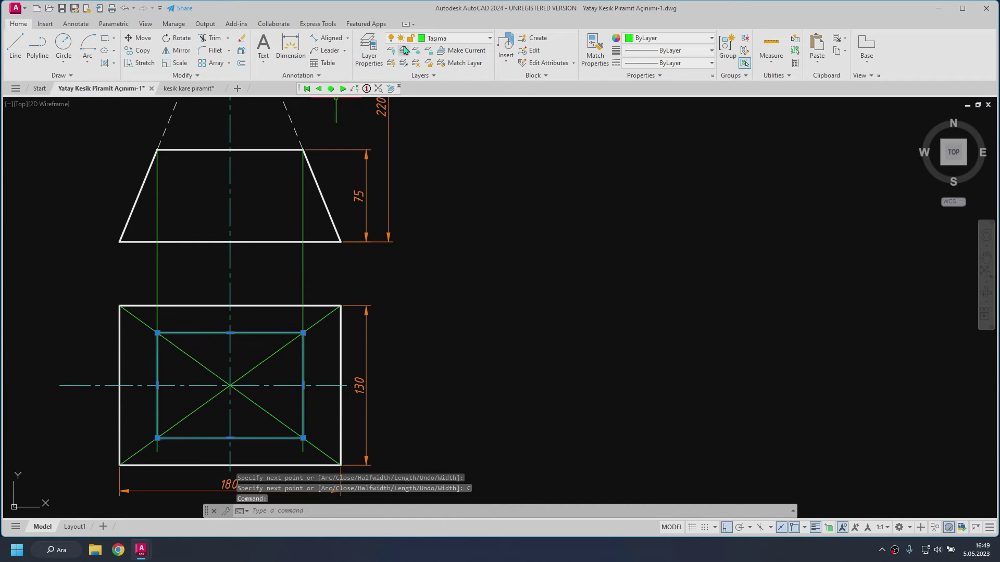
Step: Move the inner rectangle onto layer 0
left_click(447, 39)
left_click(450, 56)
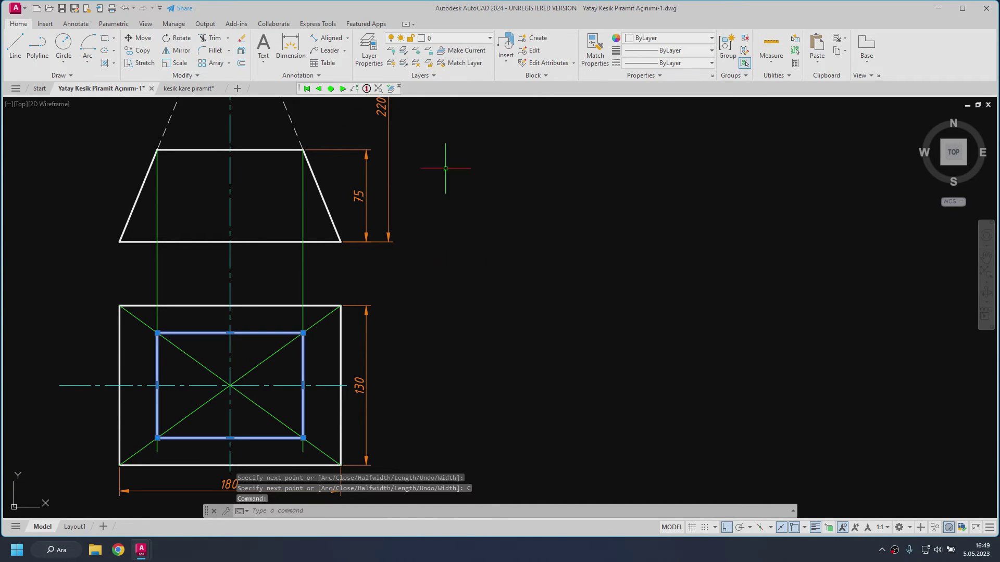
key("Escape")
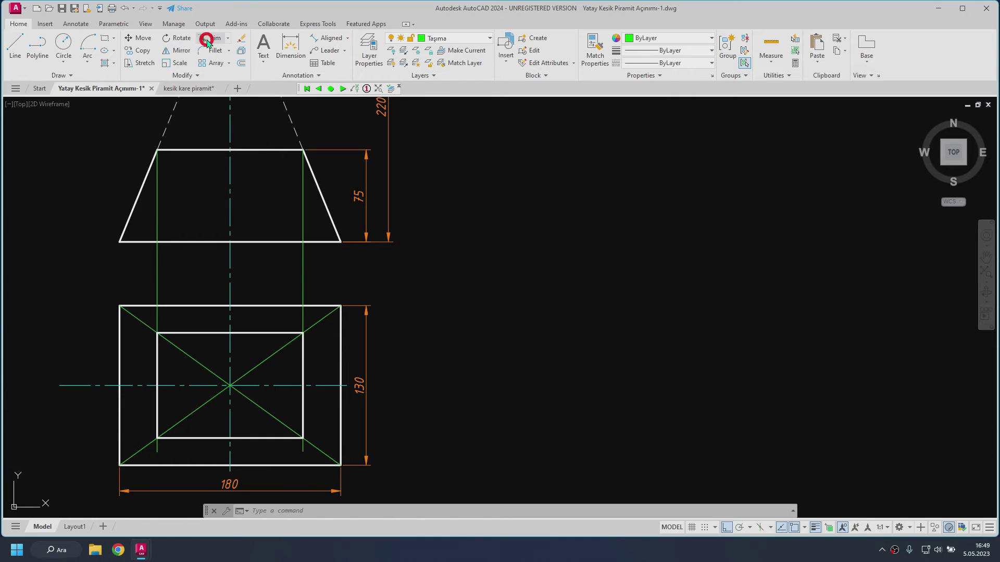
Step: Trim away the four diagonal pieces inside the inner rectangle
left_click(207, 41)
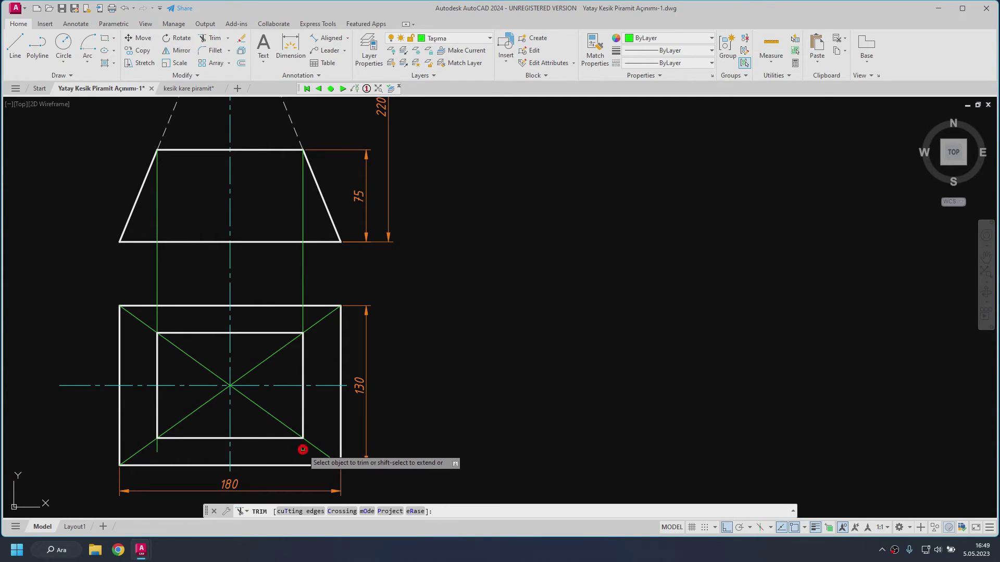
left_click(278, 420)
left_click(261, 363)
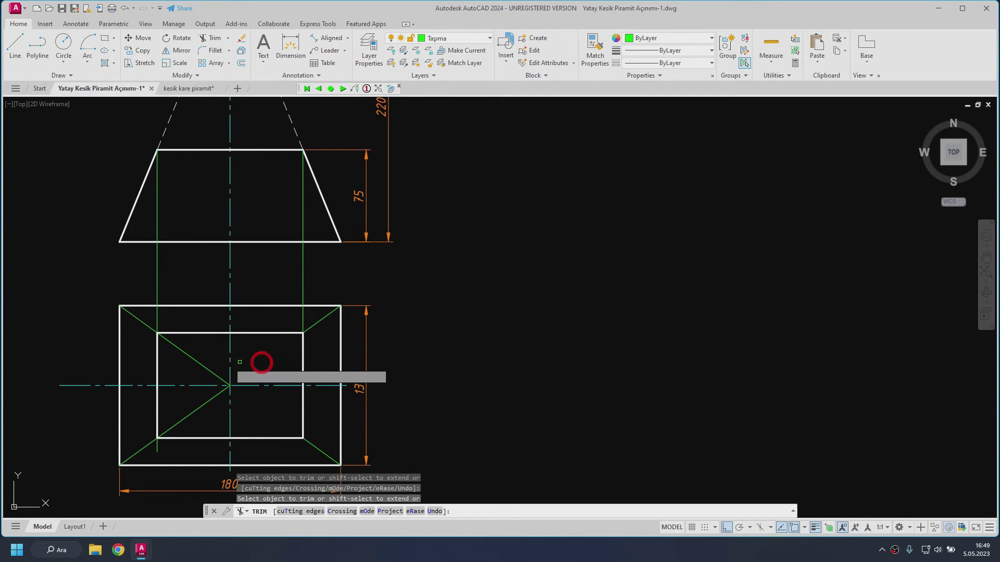
left_click(204, 366)
left_click(192, 412)
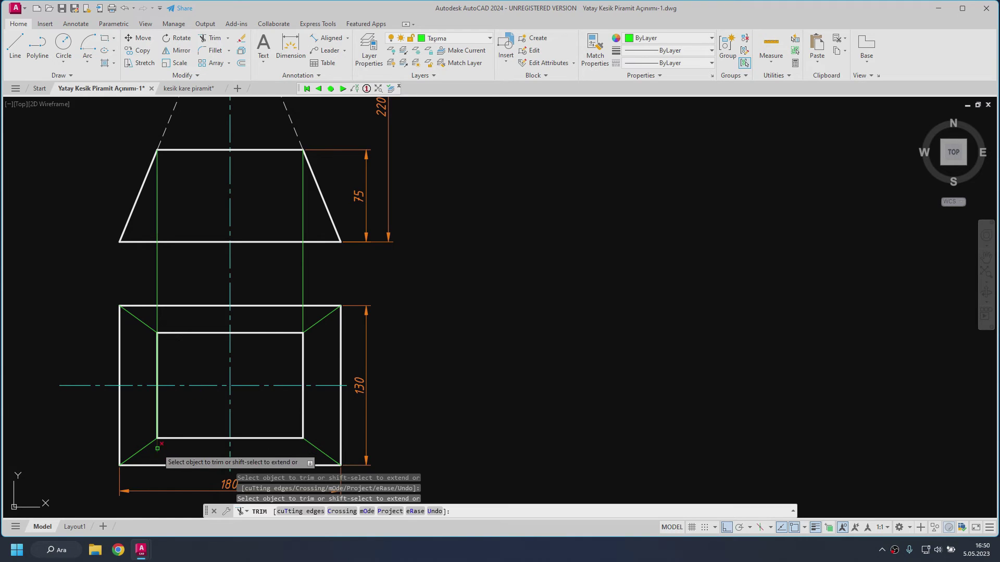
key("Escape")
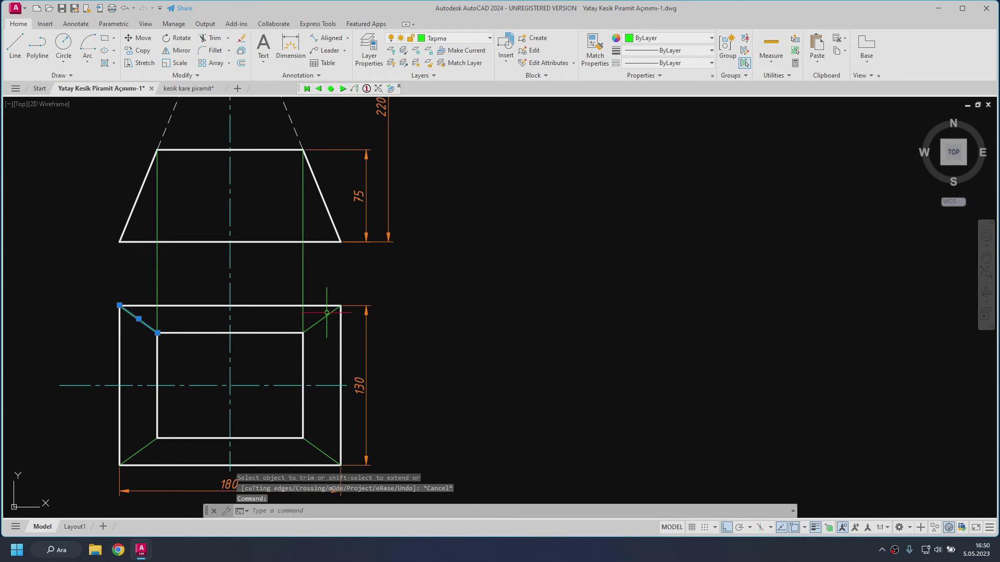
Step: Put the four remaining corner diagonal edges on layer 0
left_click(322, 318)
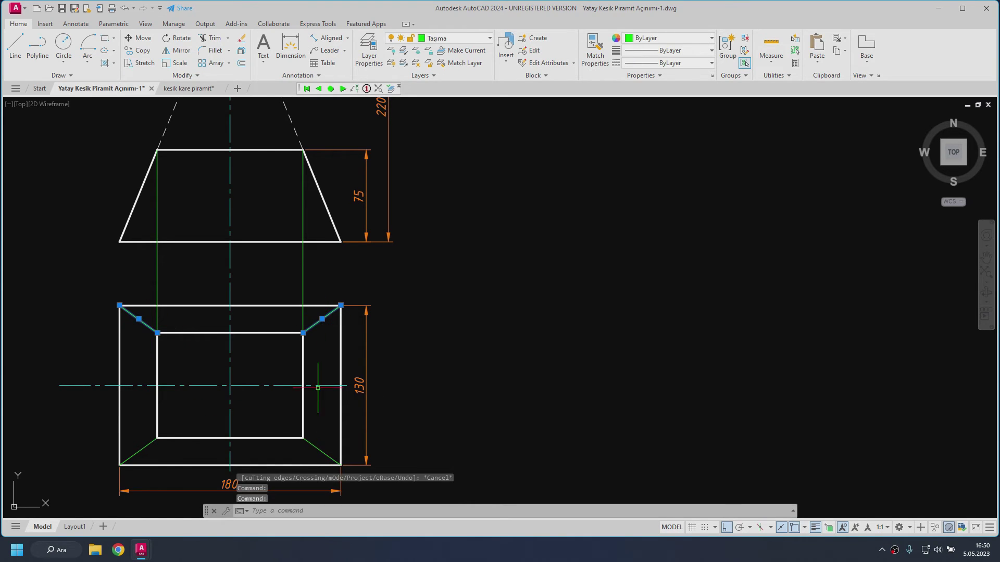
left_click(314, 447)
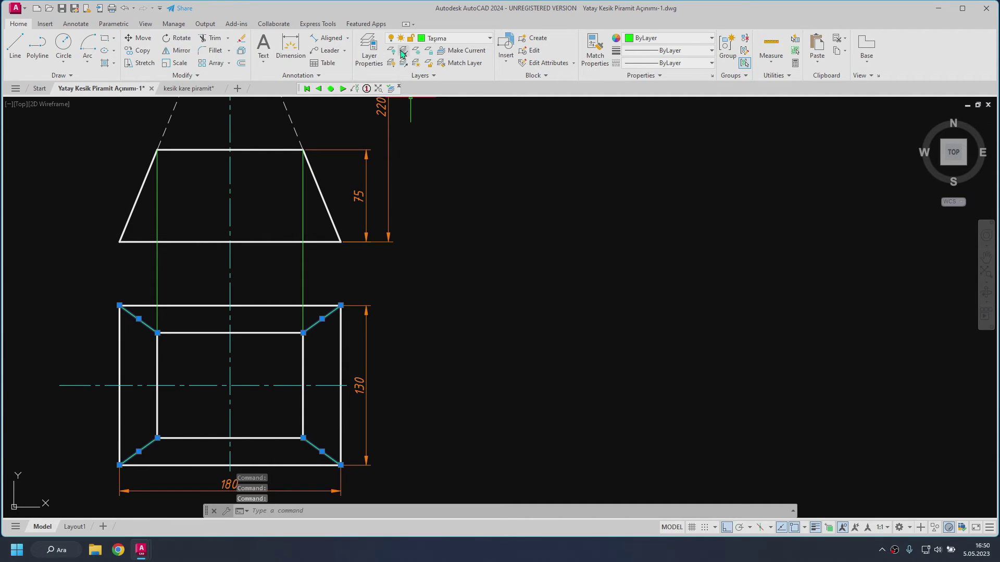
left_click(443, 45)
left_click(442, 49)
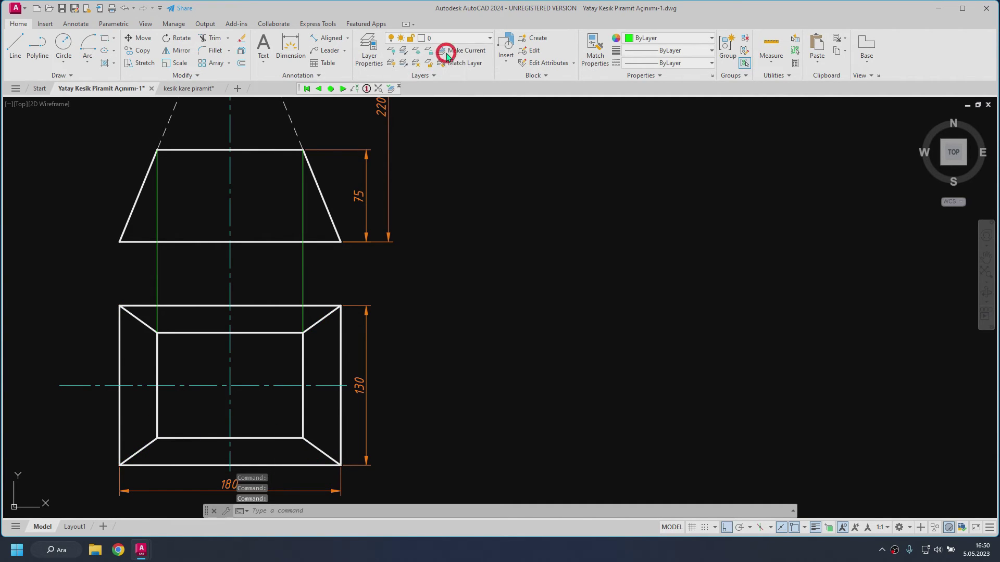
key("Escape")
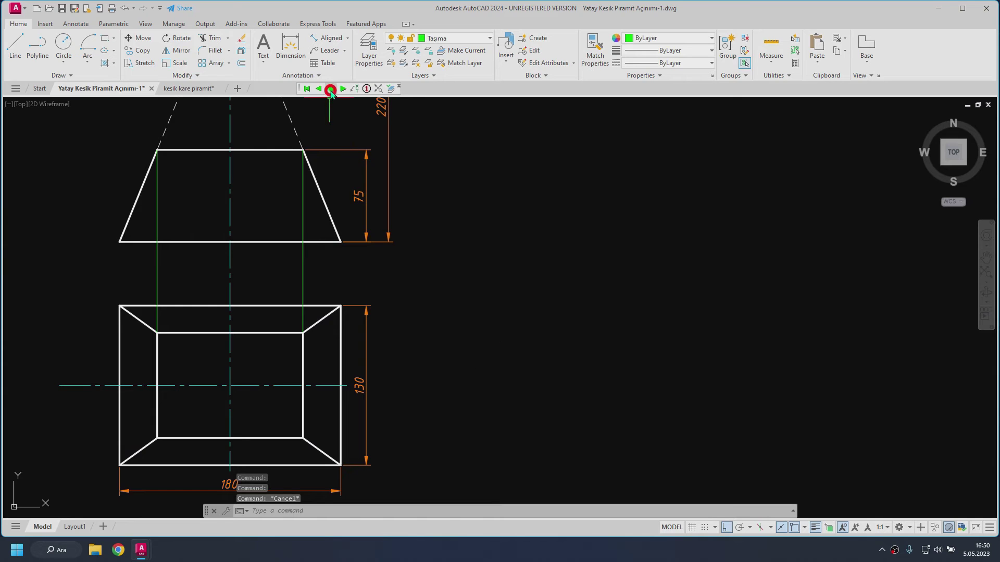
Step: Restore view 2 and draw a centre-start-angle arc swinging the lower-left corner onto the centreline
left_click(331, 90)
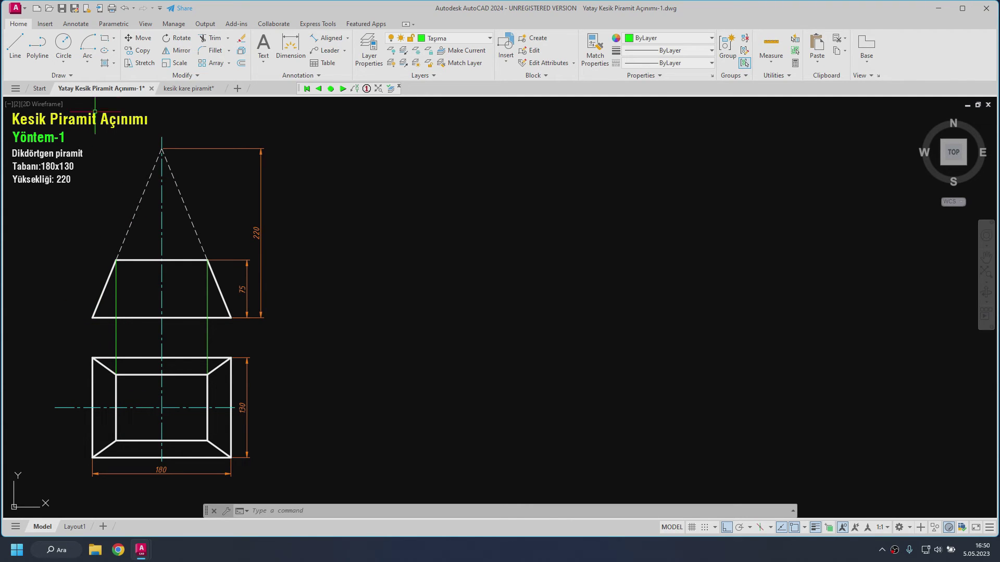
left_click(88, 62)
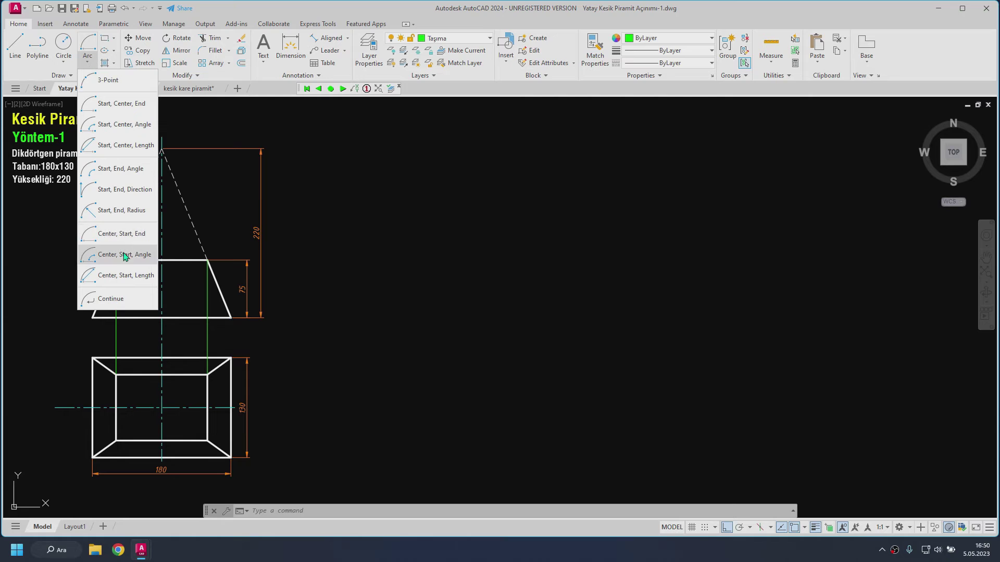
left_click(121, 233)
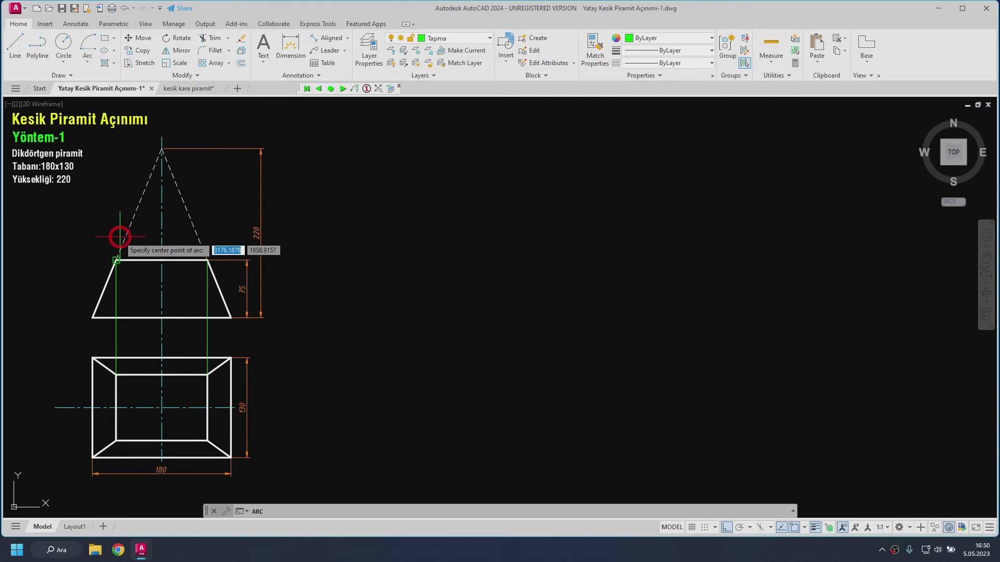
left_click(162, 407)
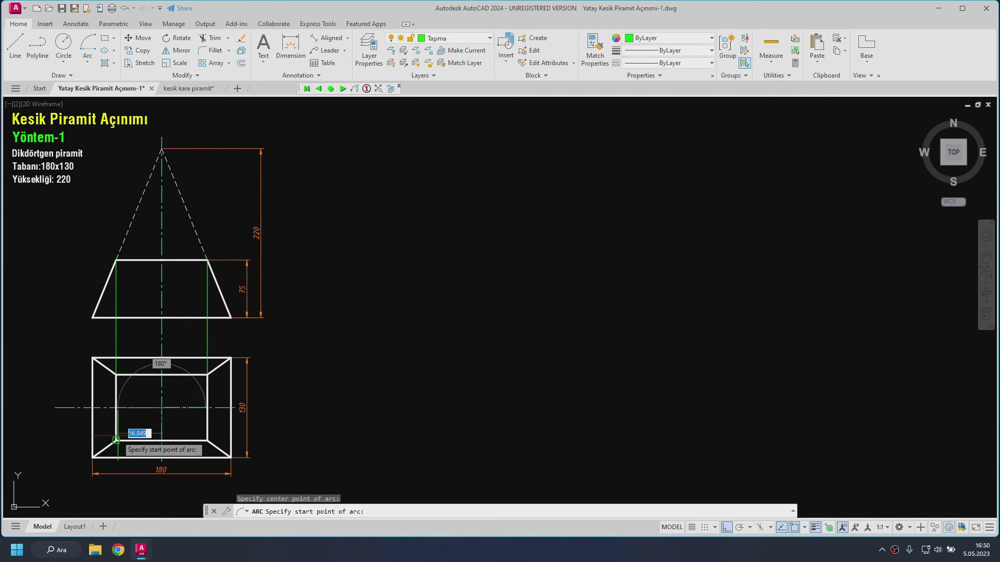
left_click(93, 457)
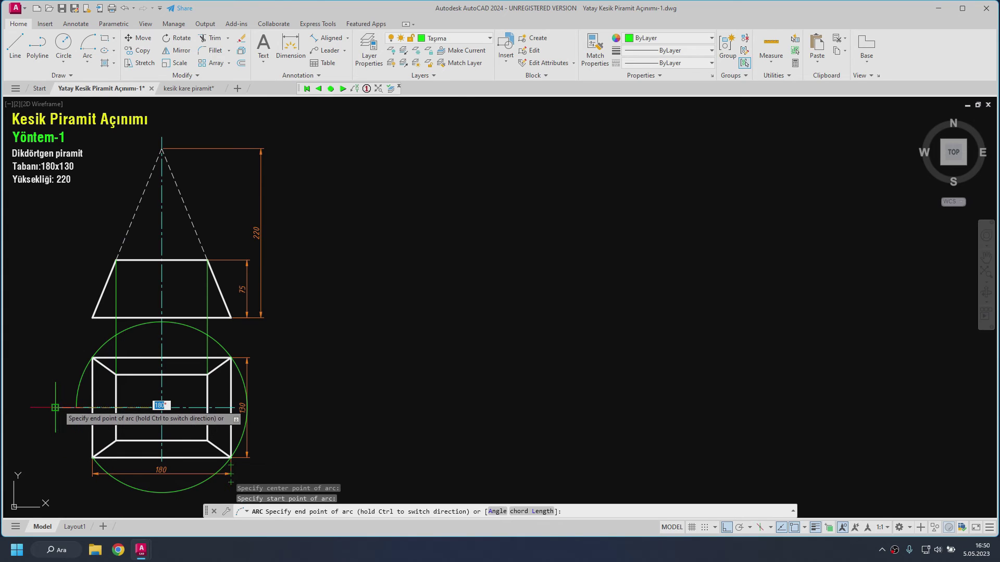
key("ctrl")
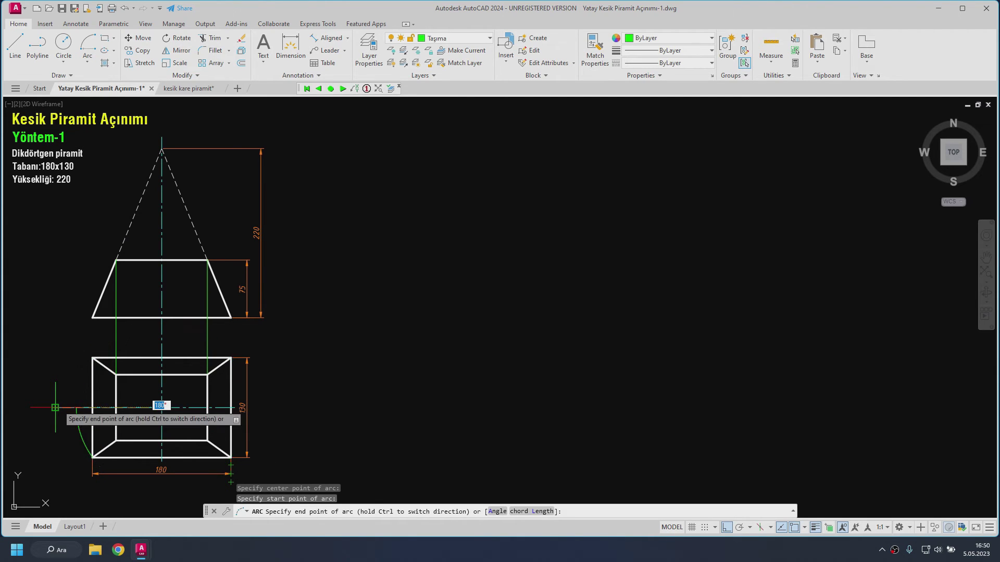
left_click(55, 408)
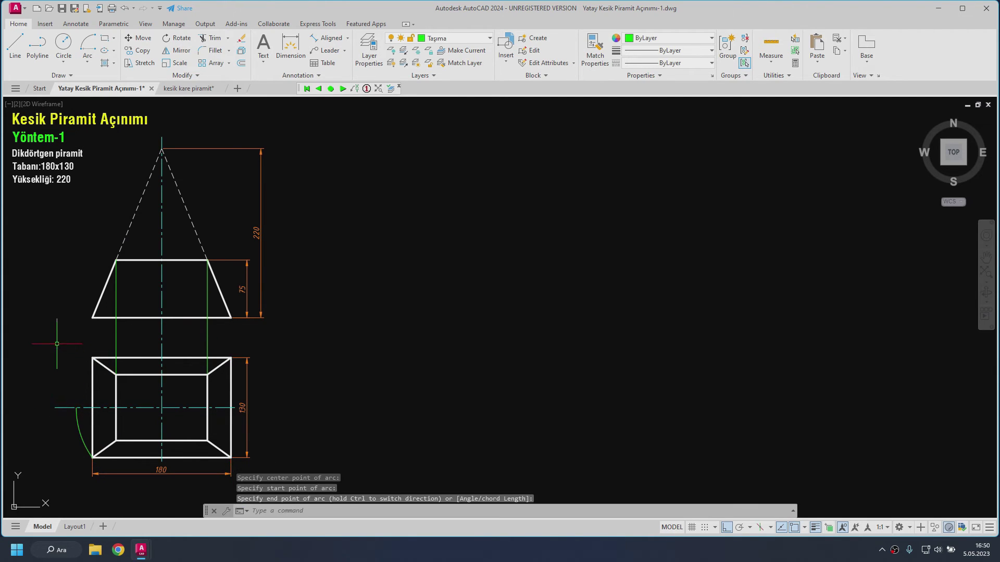
Step: Project the arc's end up to the front view base and extend the base line to meet it
left_click(15, 46)
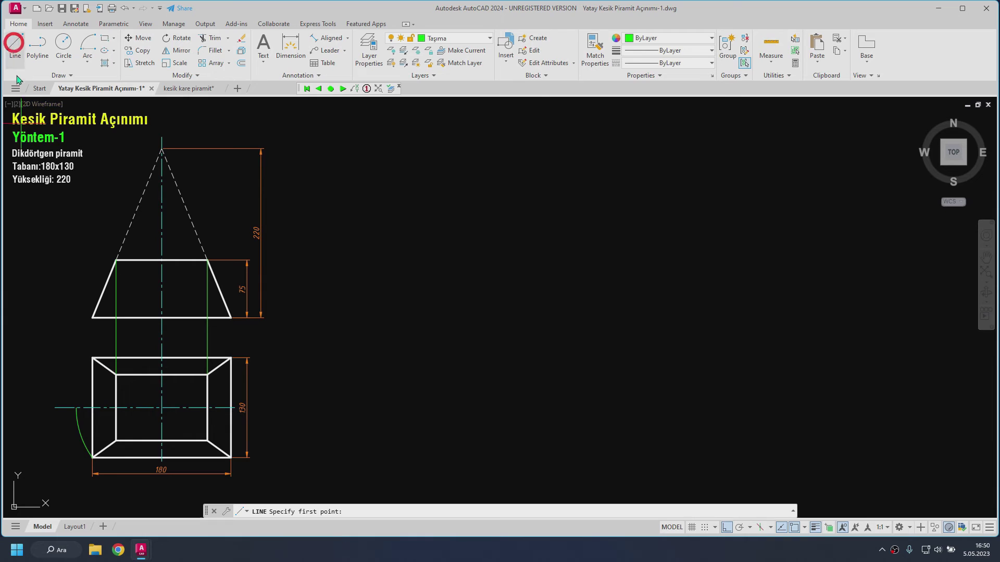
left_click(77, 407)
left_click(77, 305)
key("Return")
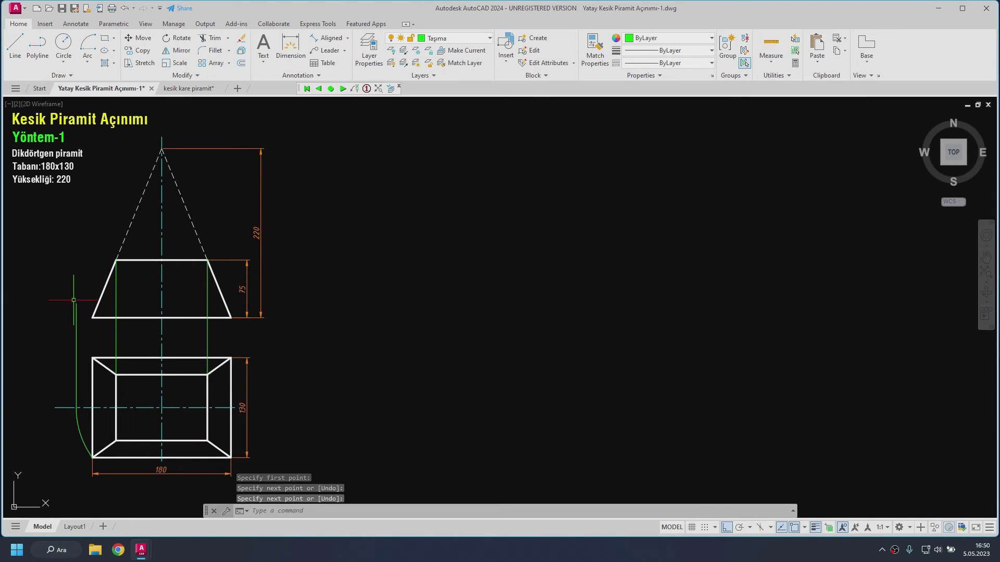
key("Return")
left_click(92, 318)
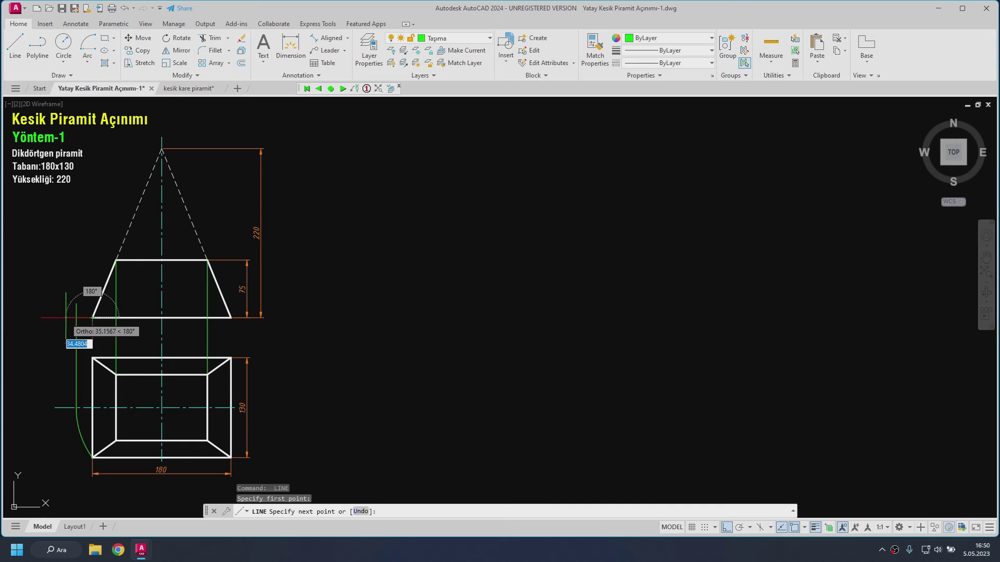
left_click(66, 317)
key("Return")
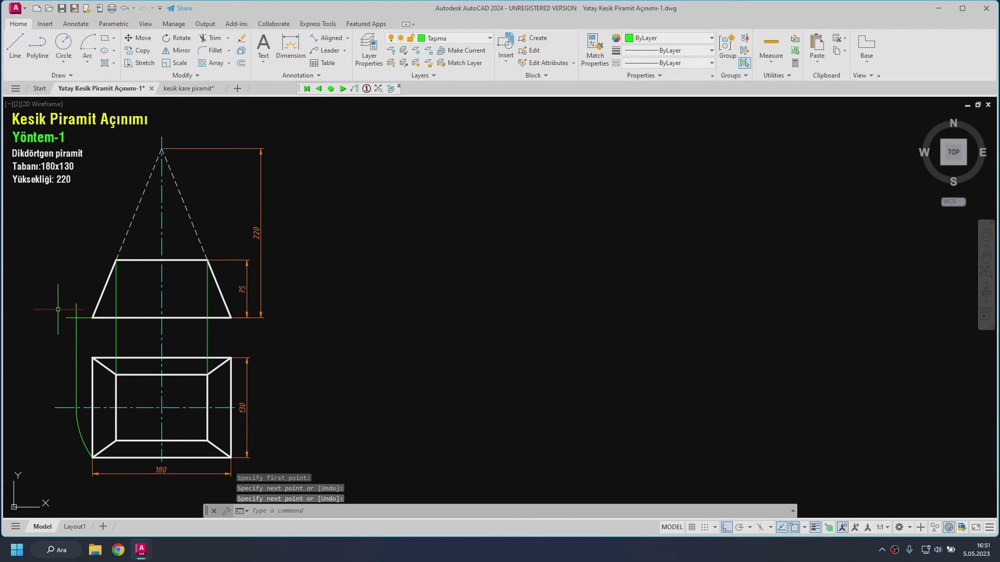
Step: Draw the true-length edge from the projected point to the apex and mark the cut height on it
key("Return")
left_click(76, 318)
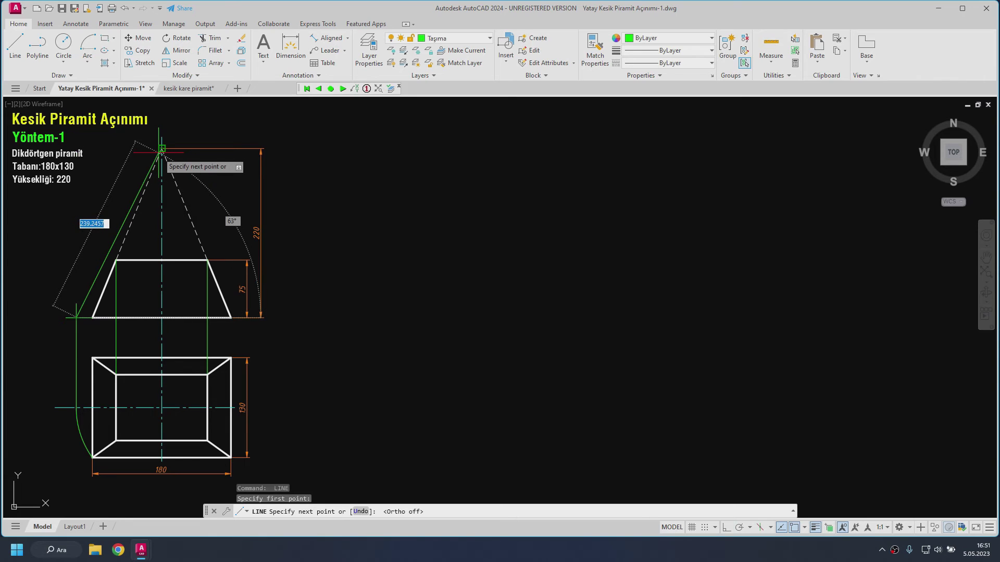
key("F8")
left_click(161, 148)
key("Return")
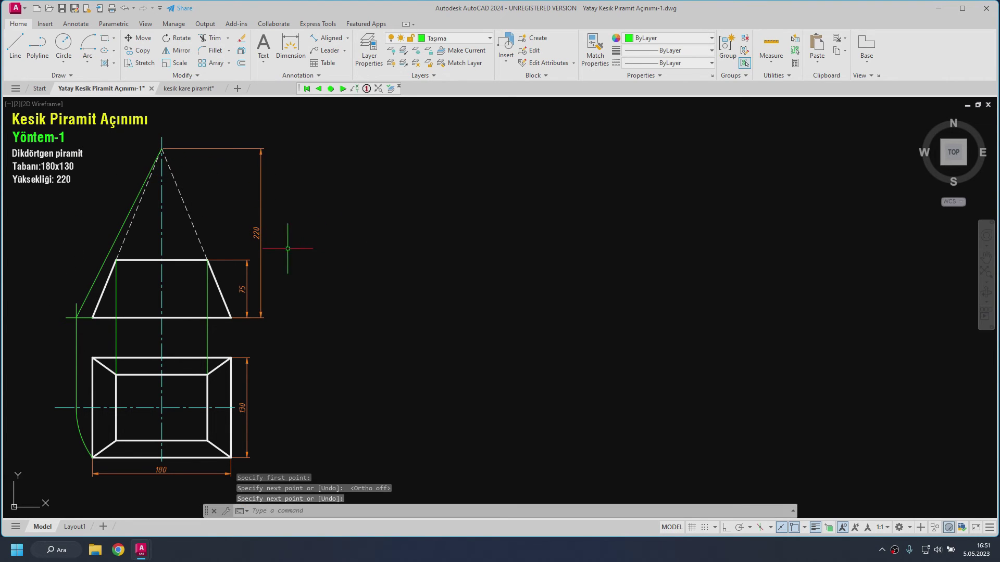
key("Return")
left_click(116, 260)
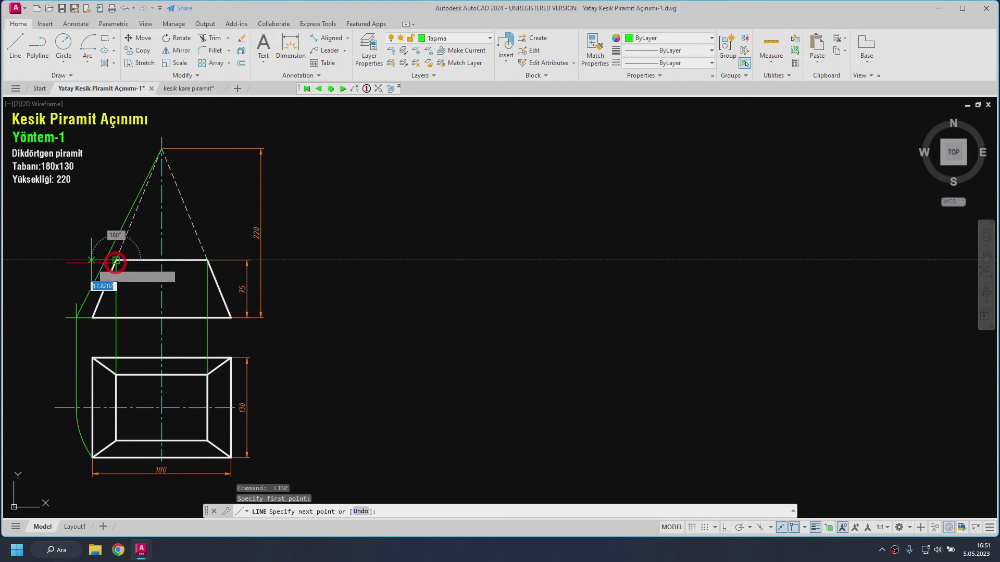
left_click(91, 260)
key("Return")
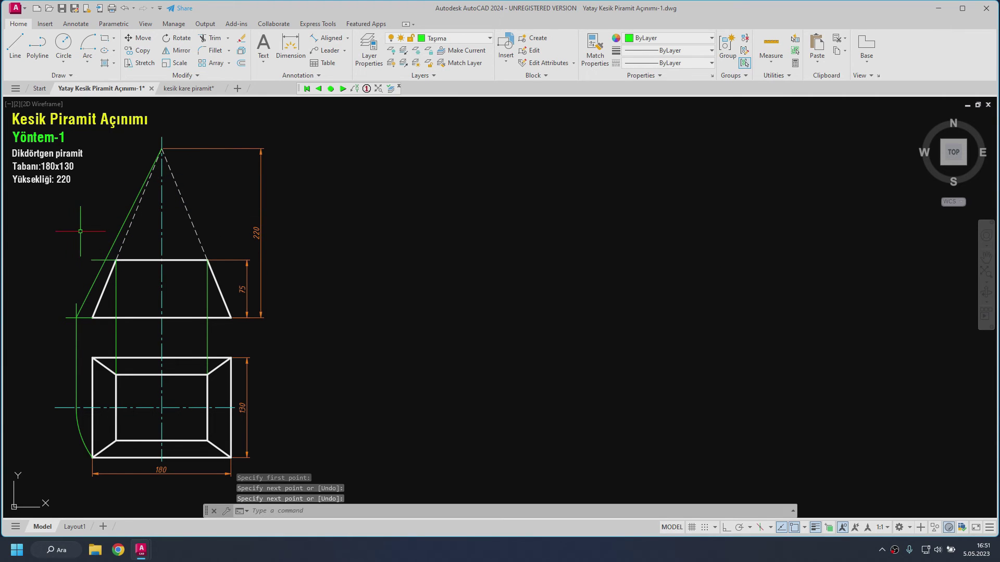
scroll(88, 236, "up", 2)
Step: Split the true-length edge at the cut height using BREAKATPOINT
mouse_move(78, 235)
middle_mouse_down()
mouse_move(138, 252)
mouse_move(134, 275)
middle_mouse_up()
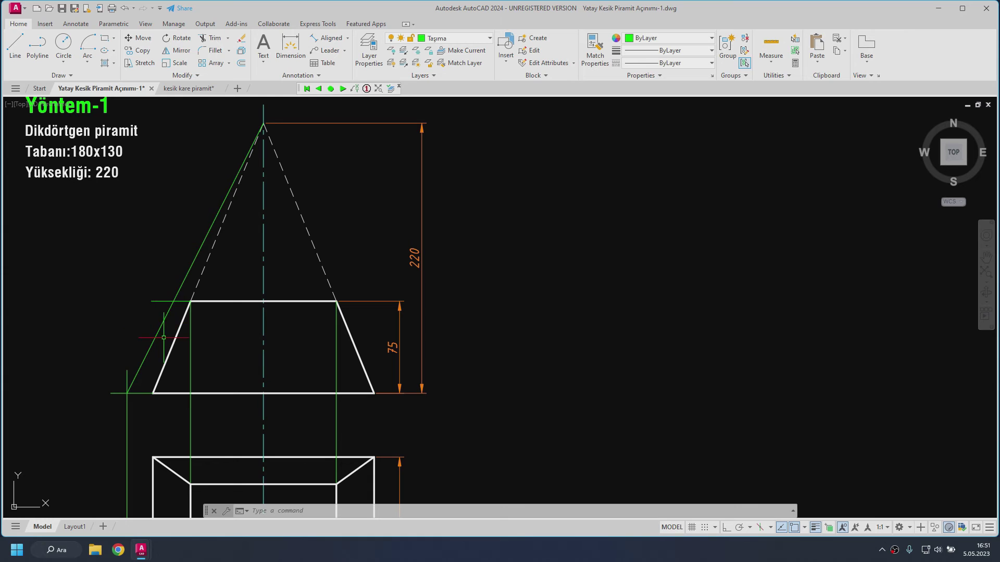
type("breakatp")
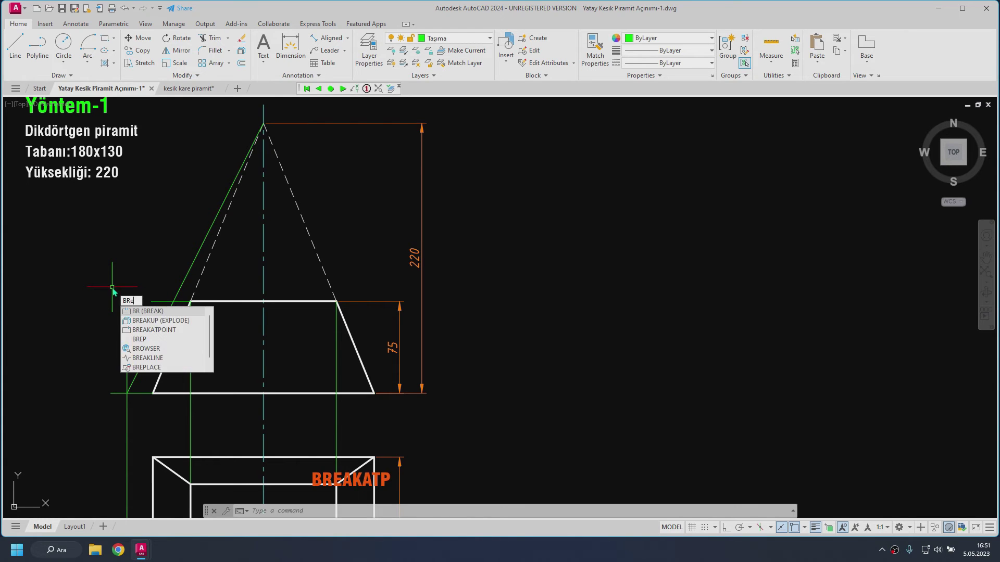
type("oint")
key("Return")
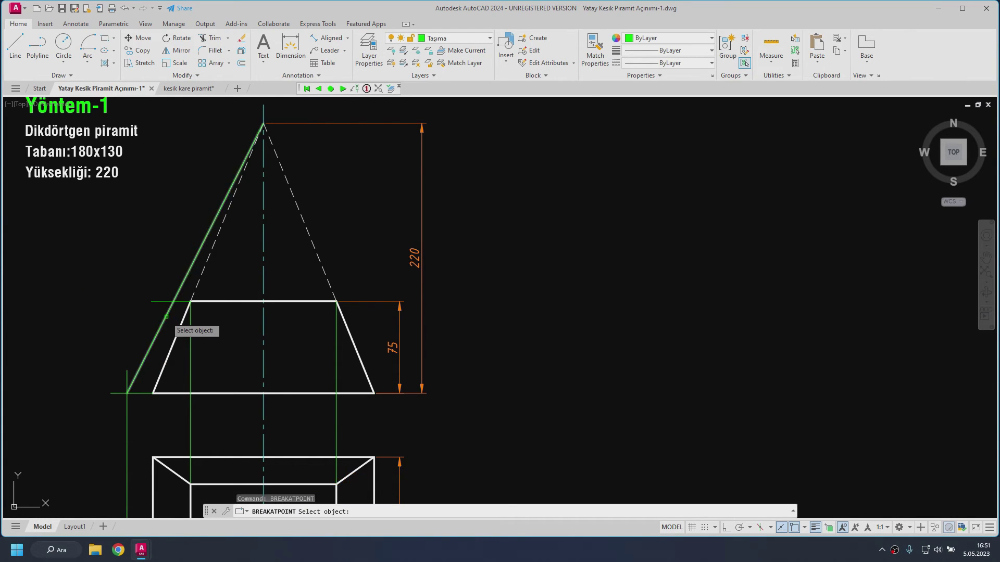
left_click(168, 317)
left_click(173, 300)
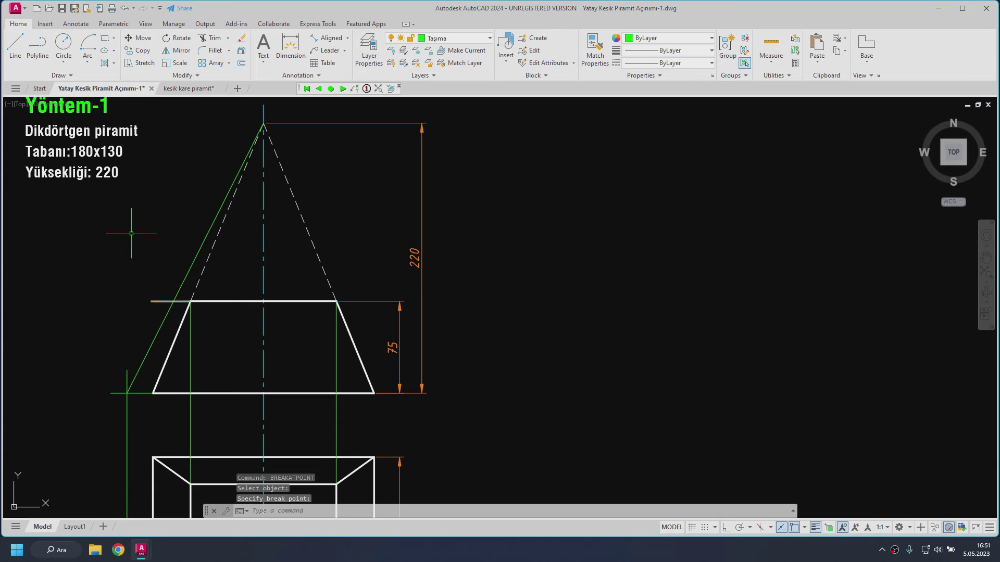
Step: Make the upper segment of the split edge magenta
left_click(159, 330)
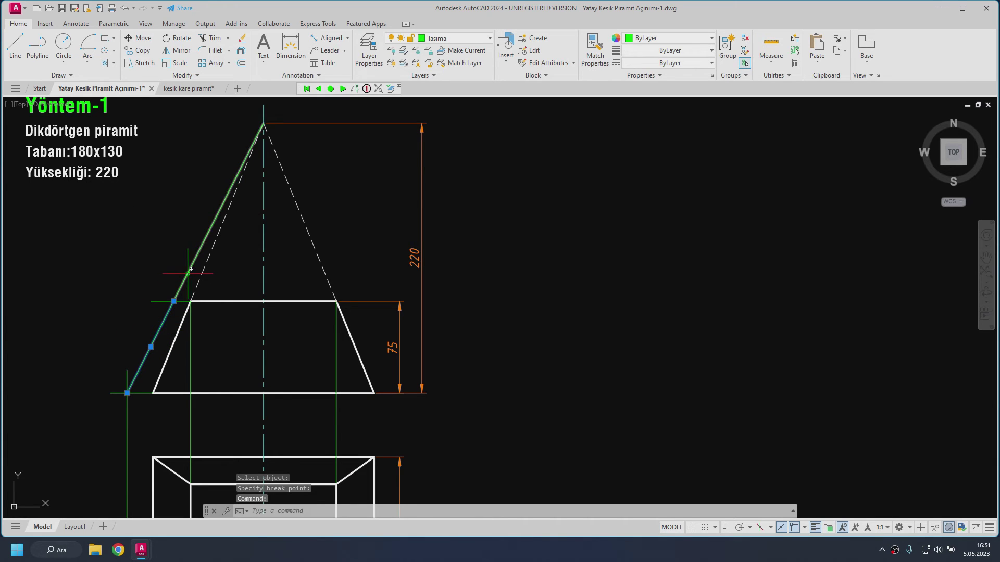
left_click(188, 270)
left_click(648, 43)
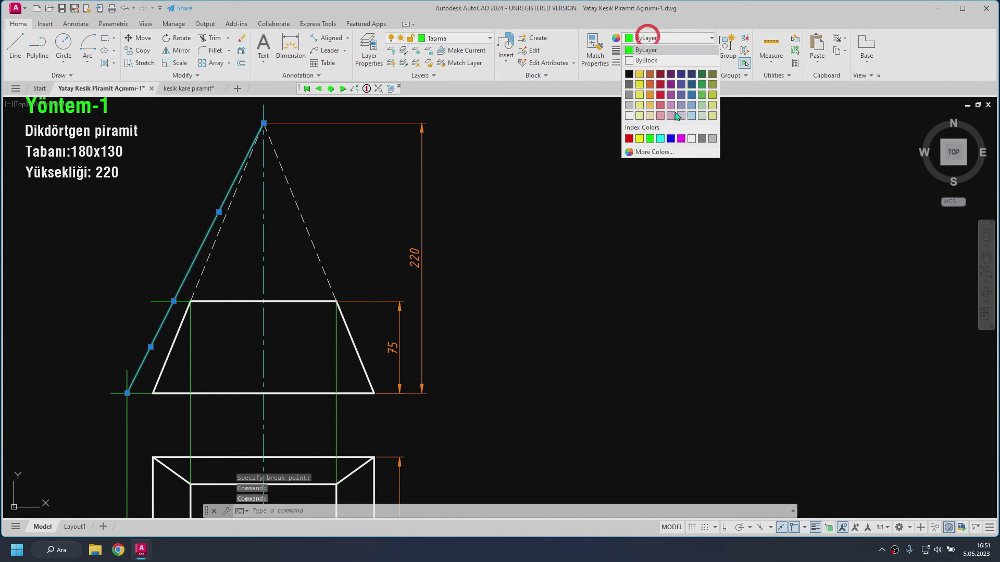
left_click(679, 139)
key("Escape")
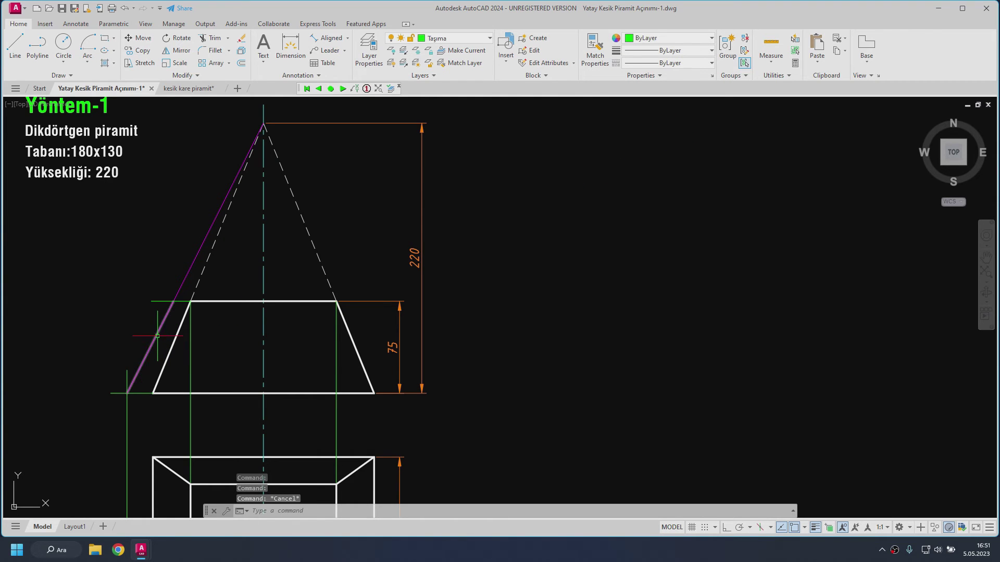
left_click(158, 336)
left_click(647, 43)
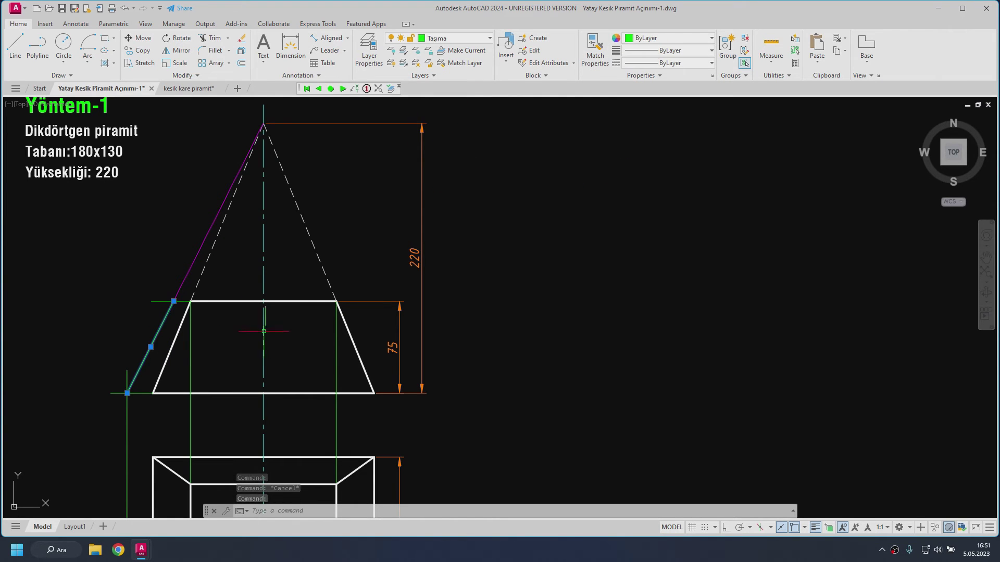
key("Escape")
Step: Place a copy of both edge segments to the right of the views and restore the saved view
left_click(191, 263)
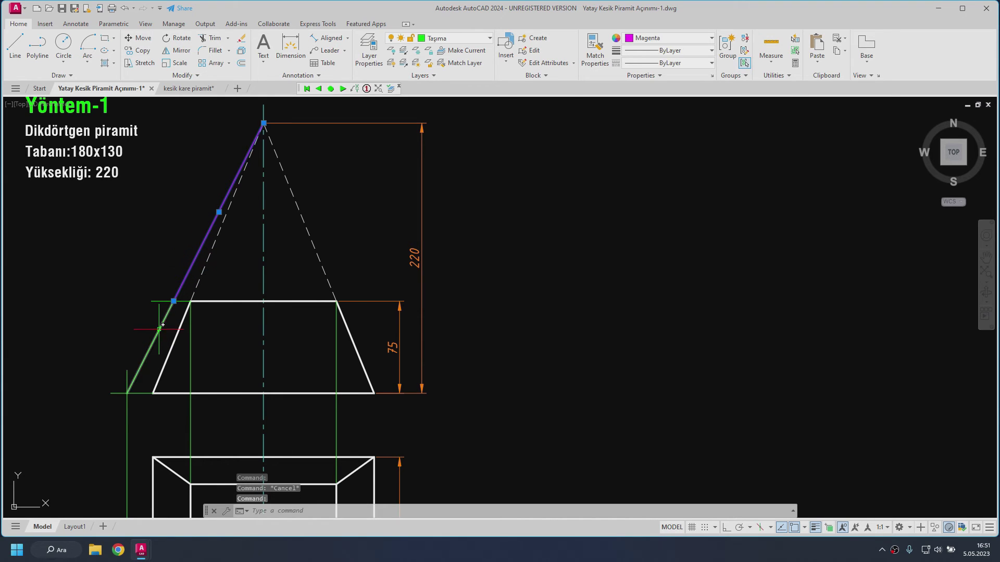
left_click(160, 329)
key("Escape")
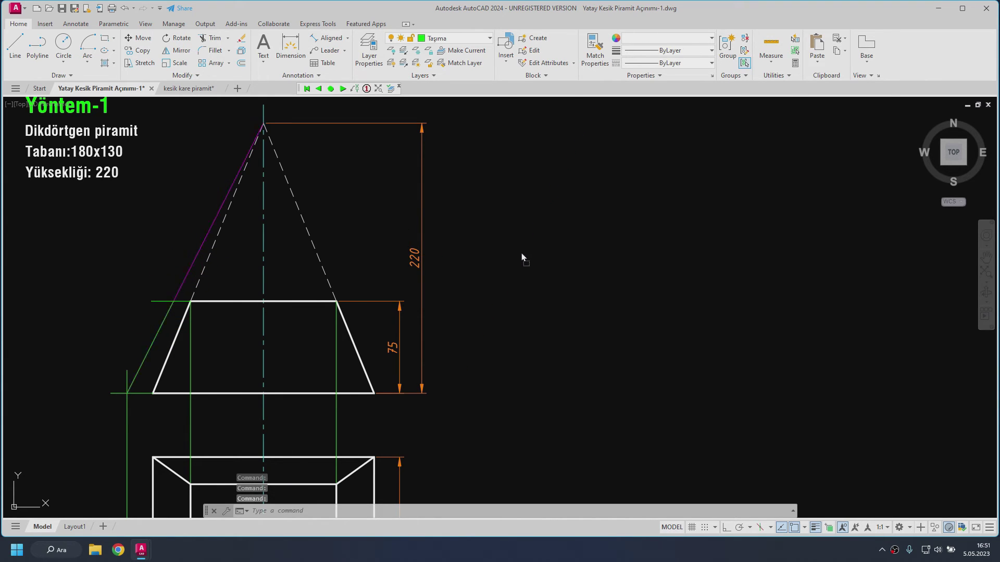
left_click_drag(638, 290, 707, 279)
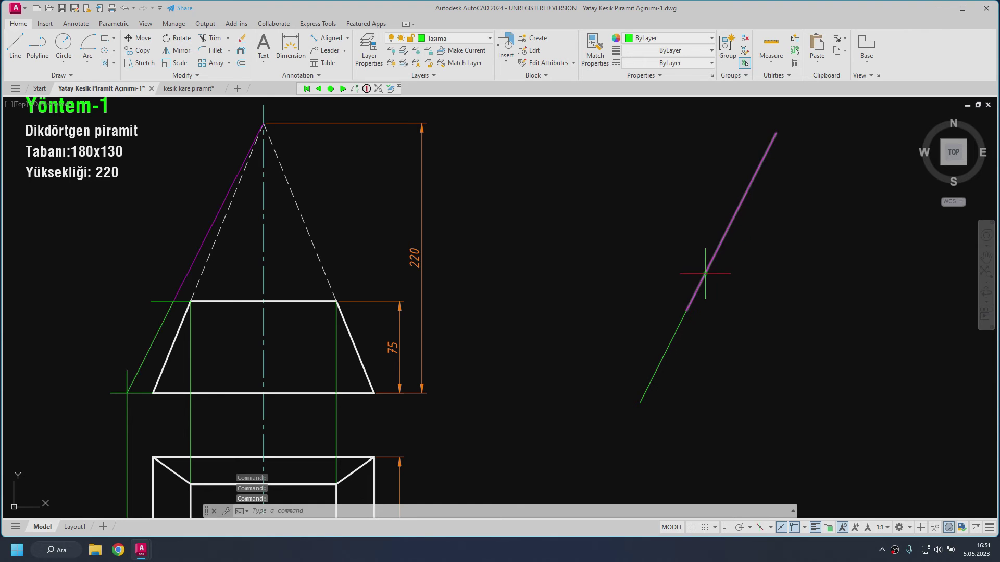
left_click(330, 89)
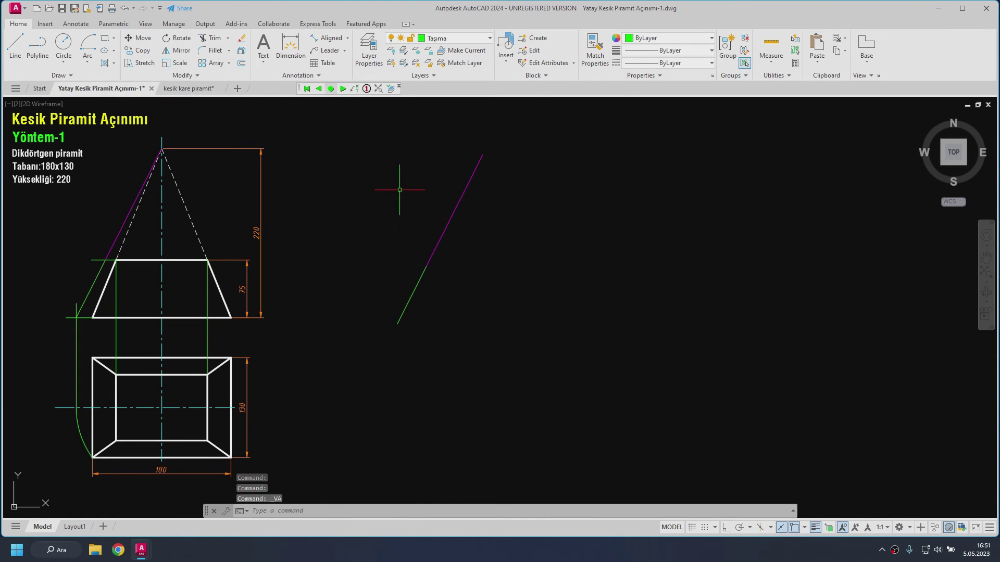
left_click(466, 41)
Step: On layer Ölçü, dimension the magenta and green edge parts as 162.42 and 84.01
left_click(442, 103)
left_click(332, 39)
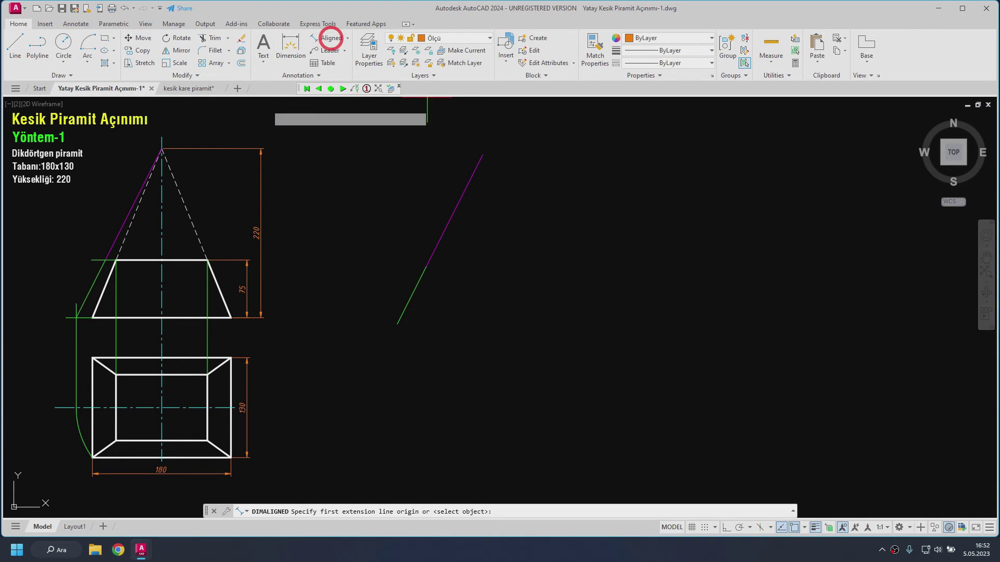
key("Return")
left_click(126, 219)
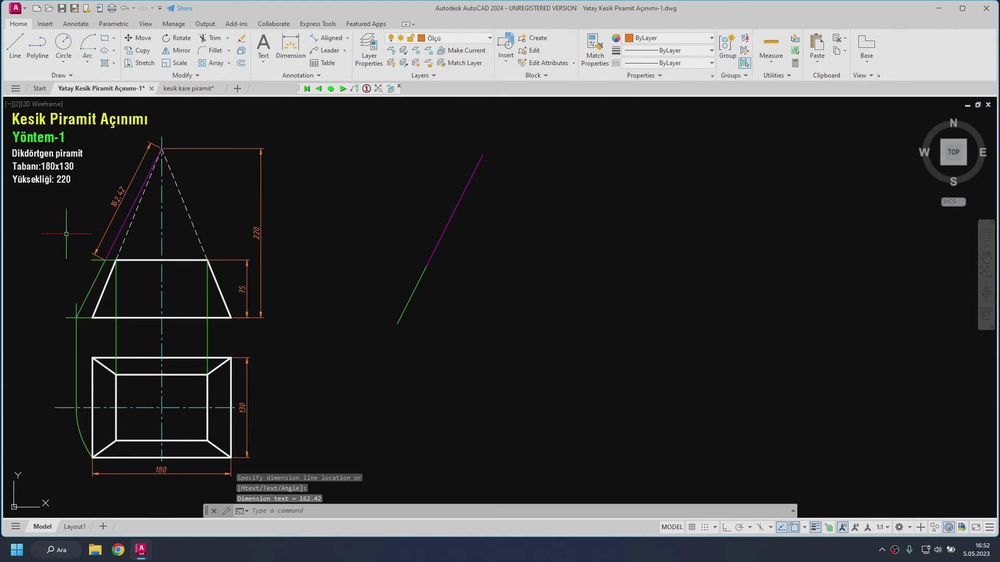
key("Return")
key("Return")
left_click(95, 292)
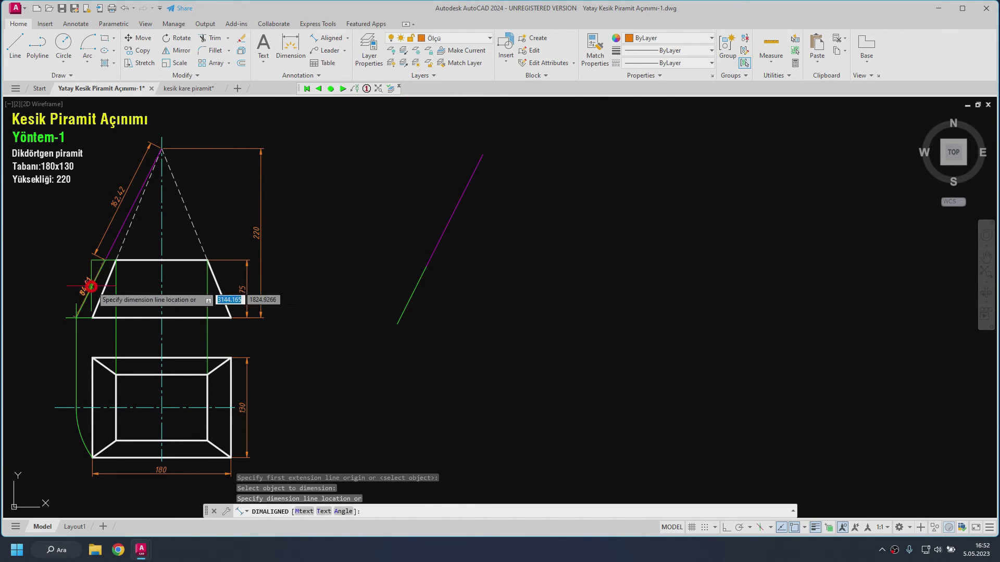
left_click(95, 257)
Step: Dimension the top face rectangle's upper and right sides as 118.64 and 85.68
key("Return")
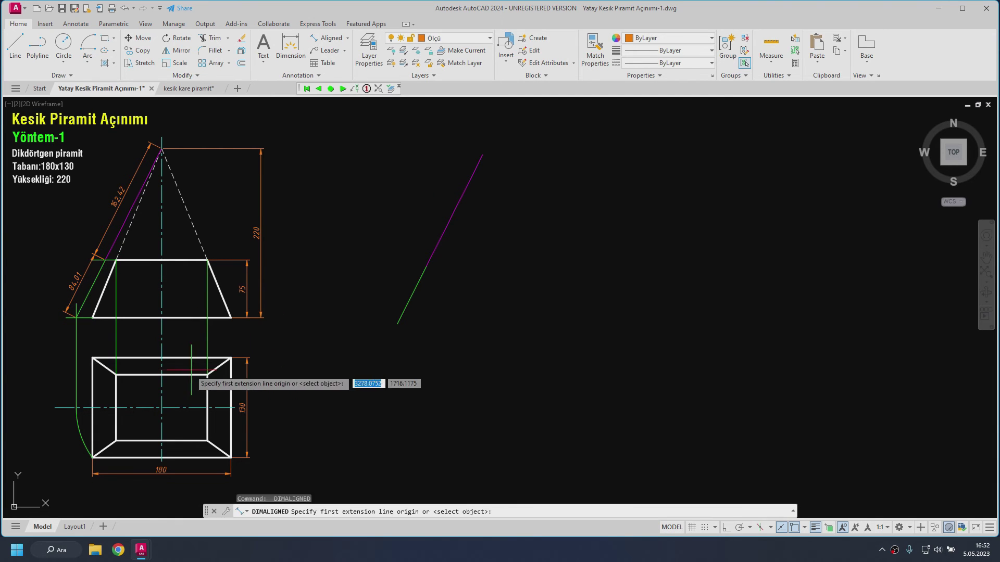
key("Return")
left_click(177, 375)
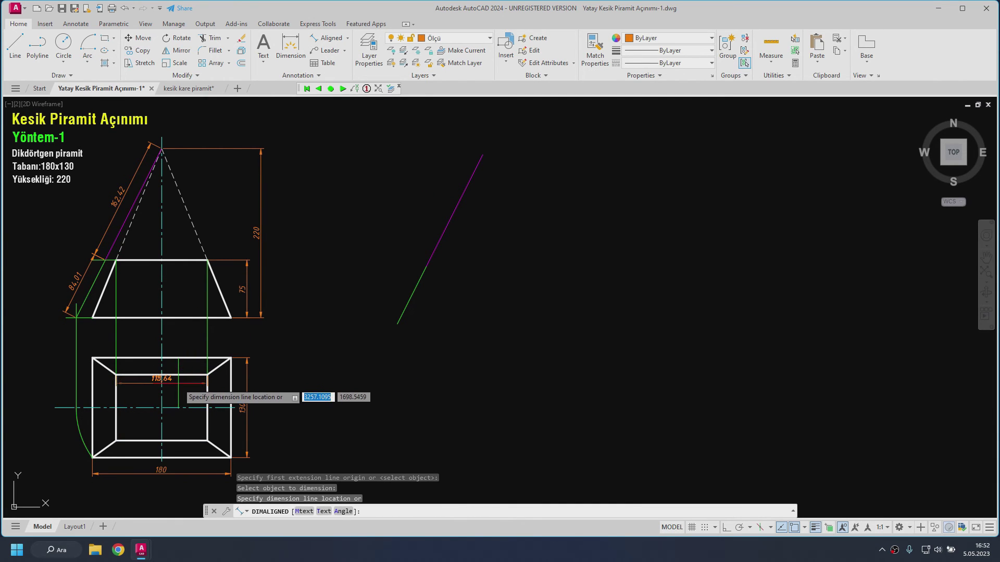
left_click(178, 388)
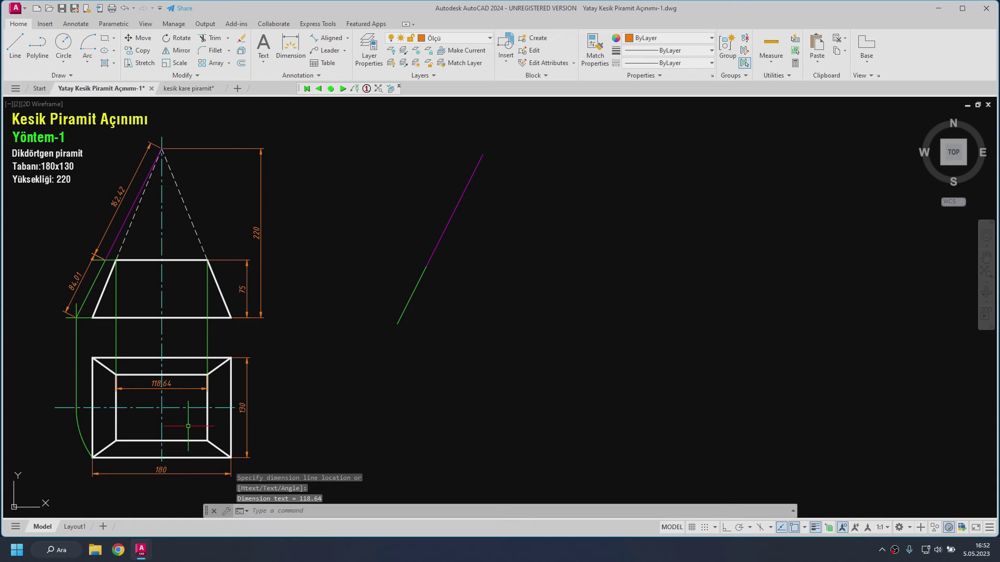
key("Return")
key("Return")
left_click(208, 417)
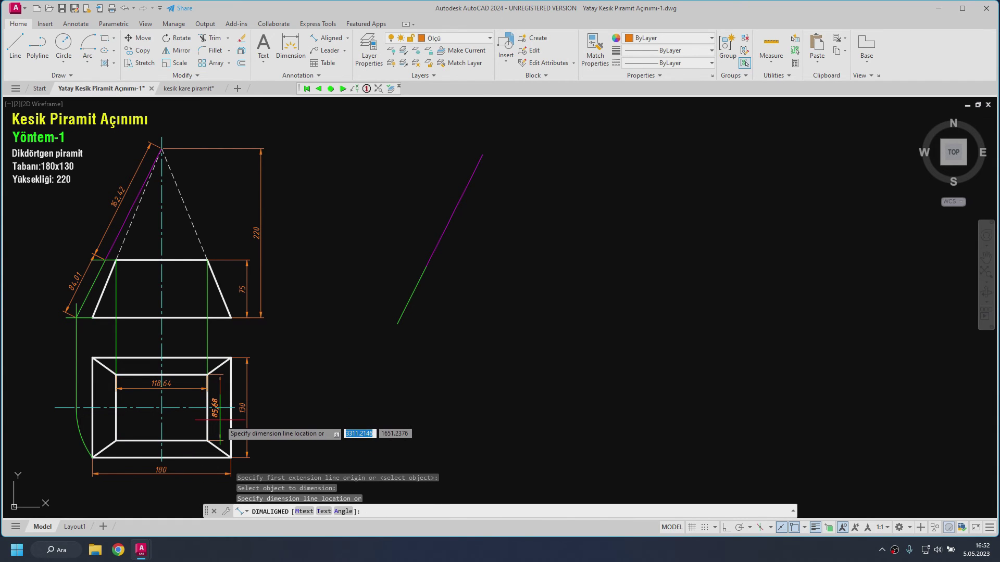
left_click(220, 420)
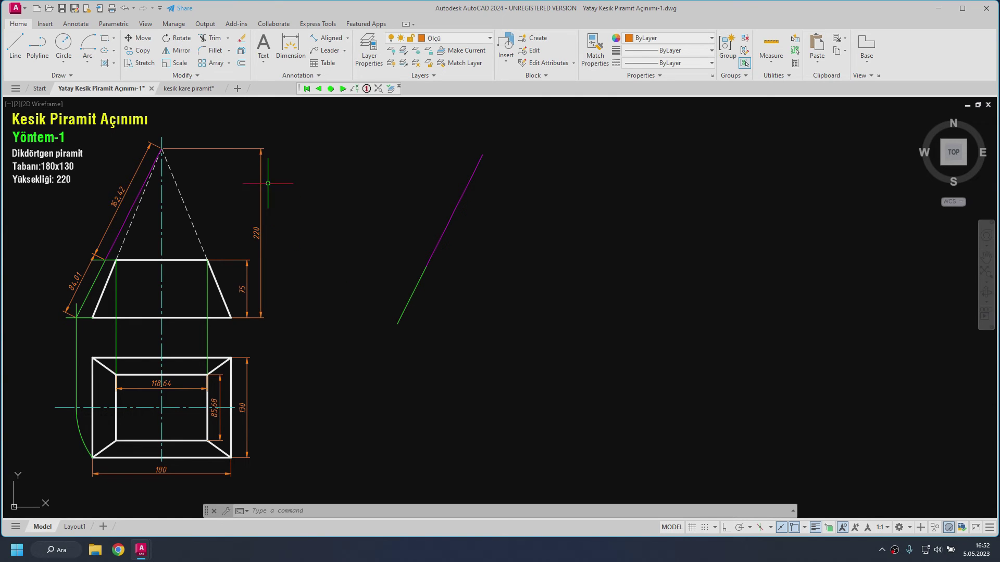
Step: On layer Taşıma, draw two concentric circles at the copied edge's upper end, through both lower points
left_click(63, 42)
left_click(458, 38)
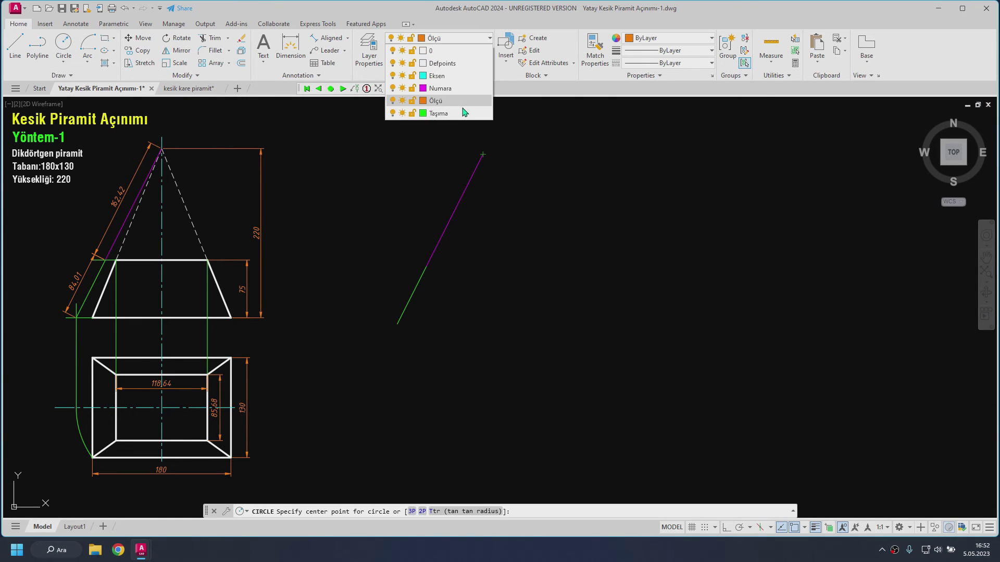
left_click(458, 111)
left_click(482, 154)
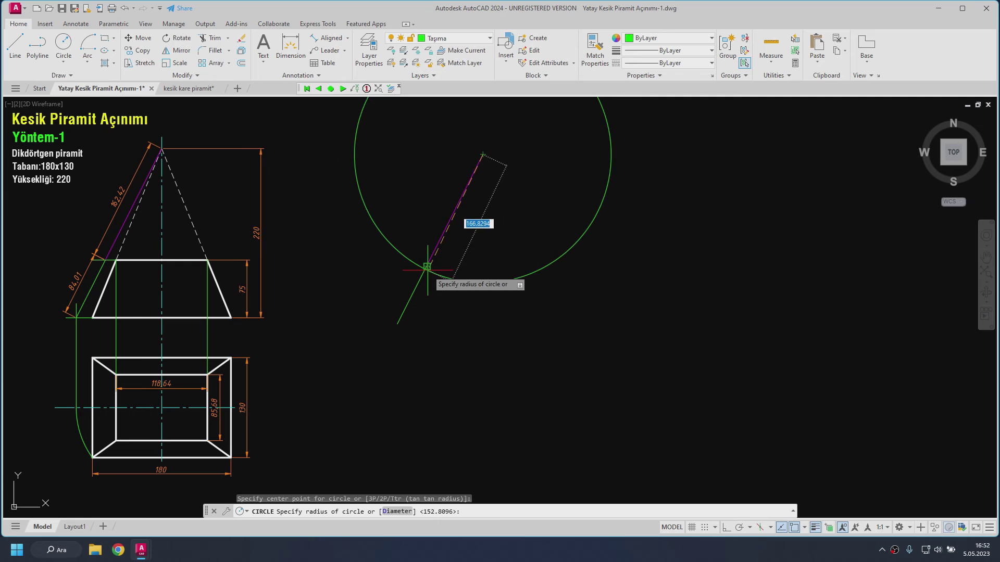
left_click(426, 267)
key("Return")
left_click(482, 154)
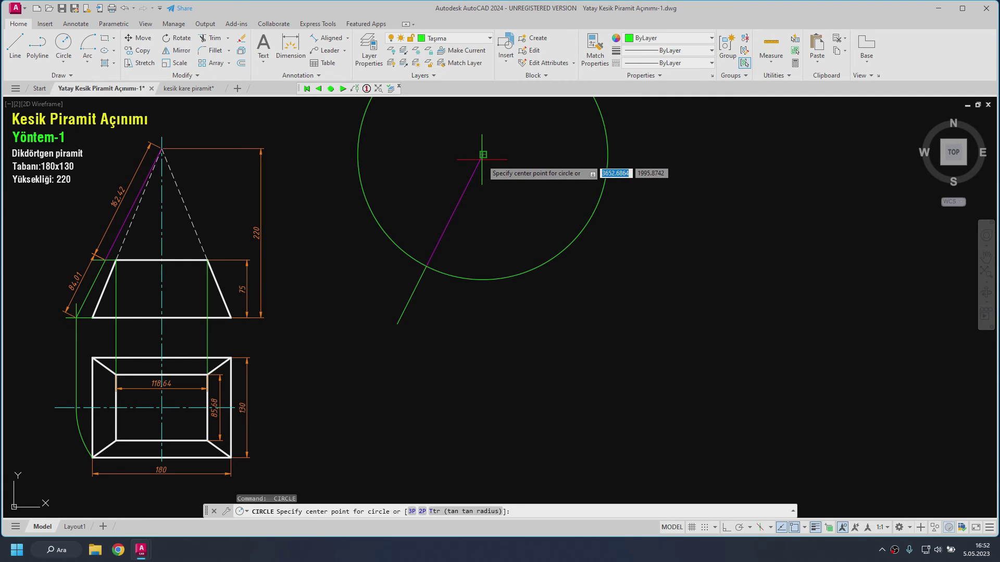
left_click(399, 323)
Step: Step off circles of radius 130, 180, 130 and 180 at successive intersections around the outer circle
middle_click_drag(578, 351, 542, 368)
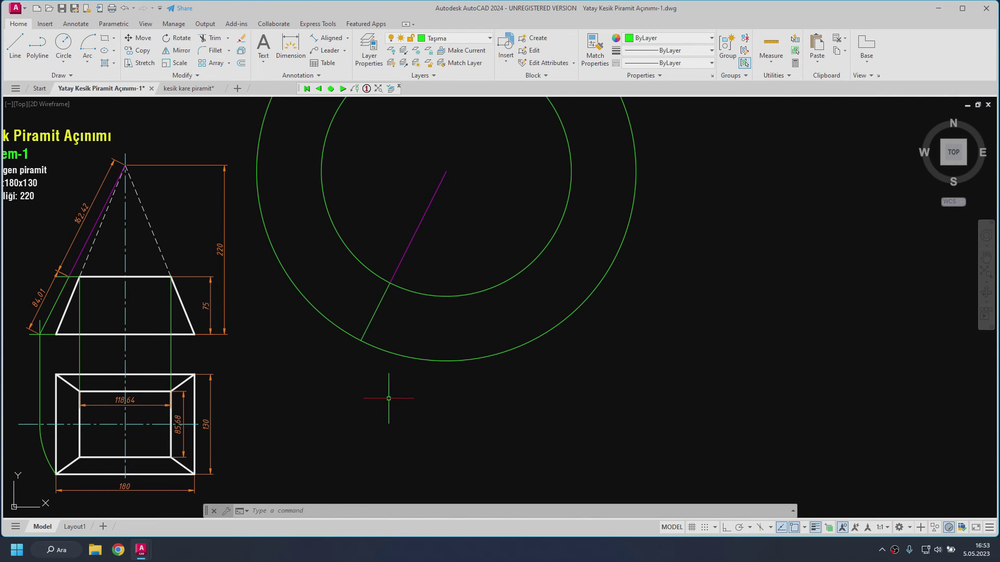
left_click(64, 42)
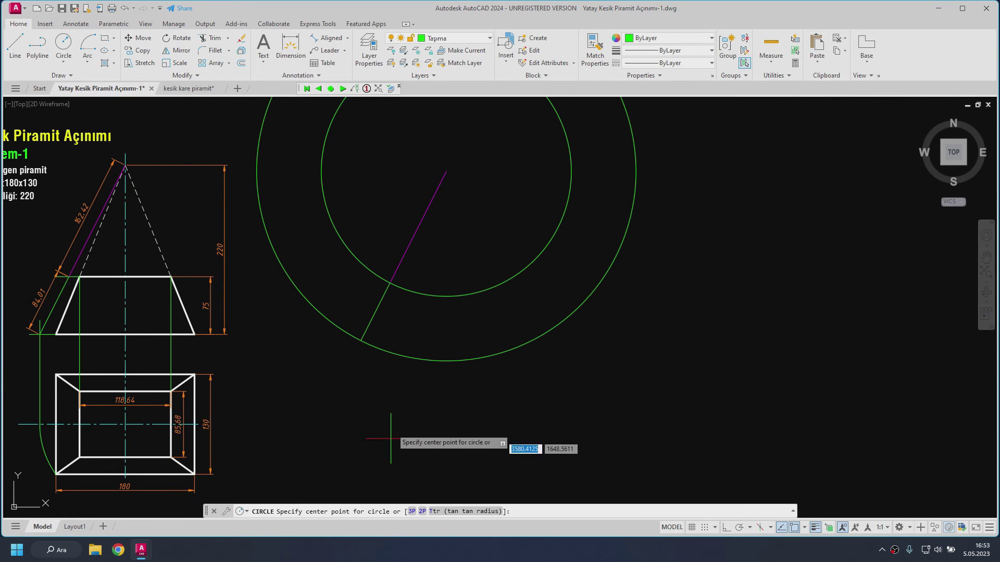
left_click(361, 341)
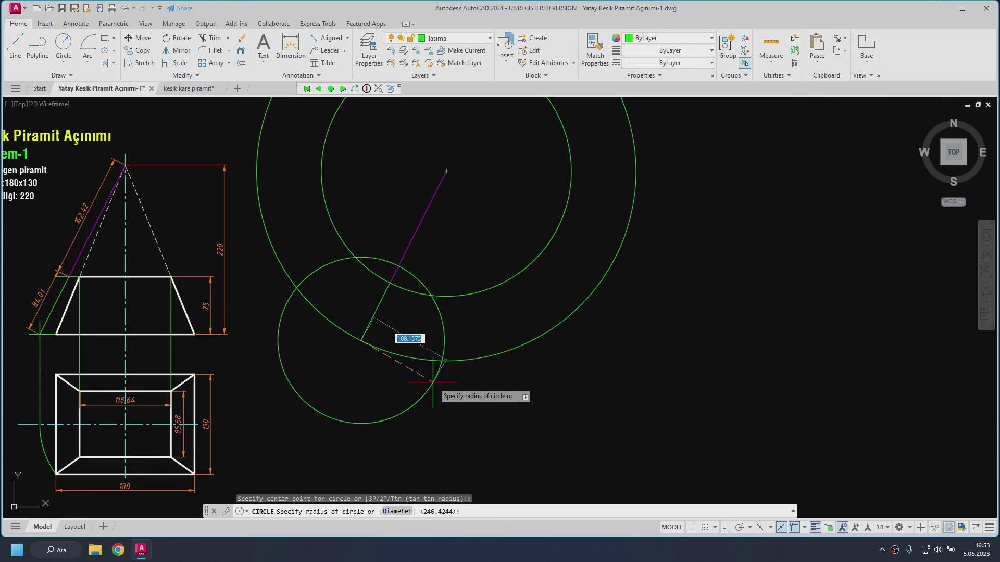
key("Return")
key("Return")
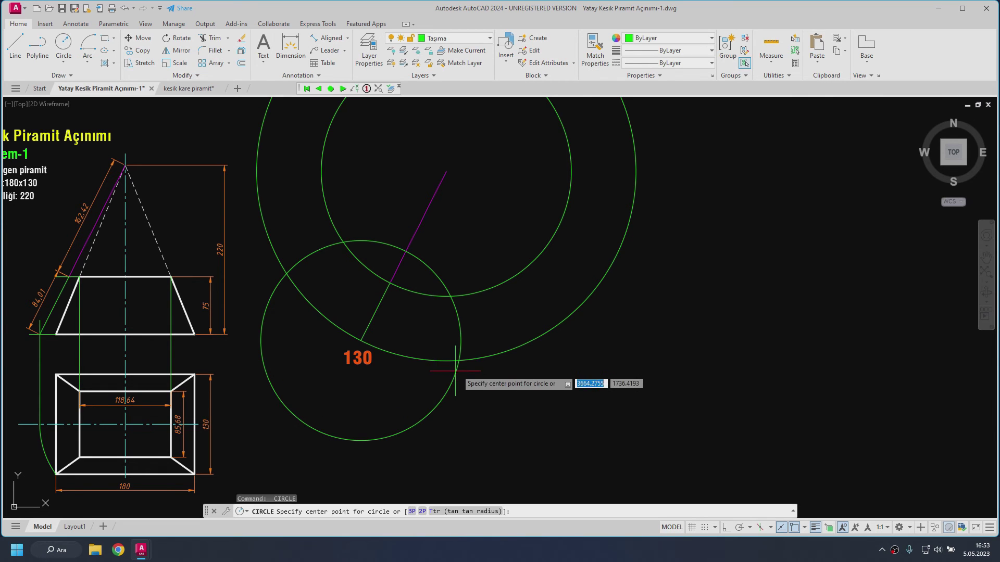
left_click(460, 360)
type("180")
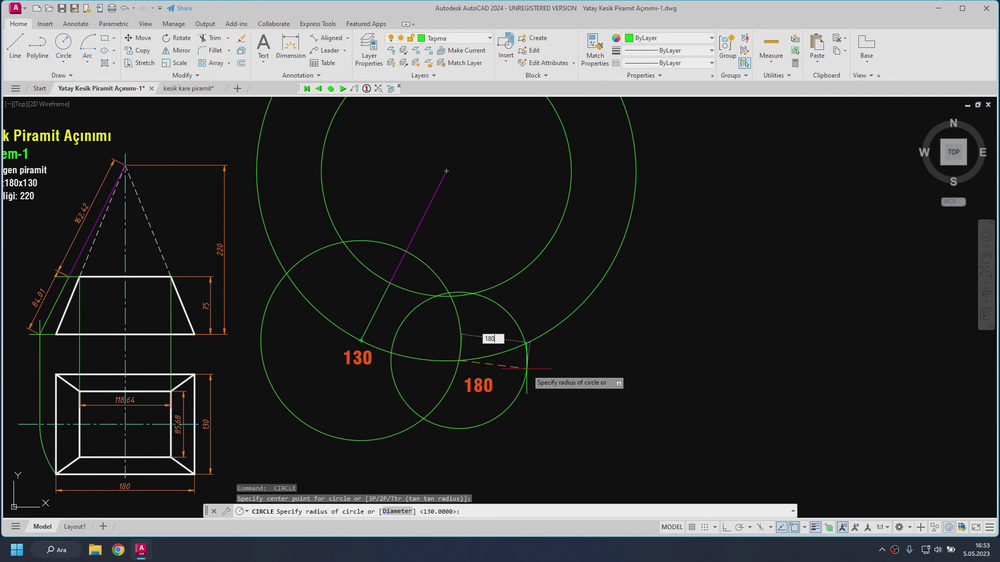
key("Return")
key("Return")
left_click(583, 301)
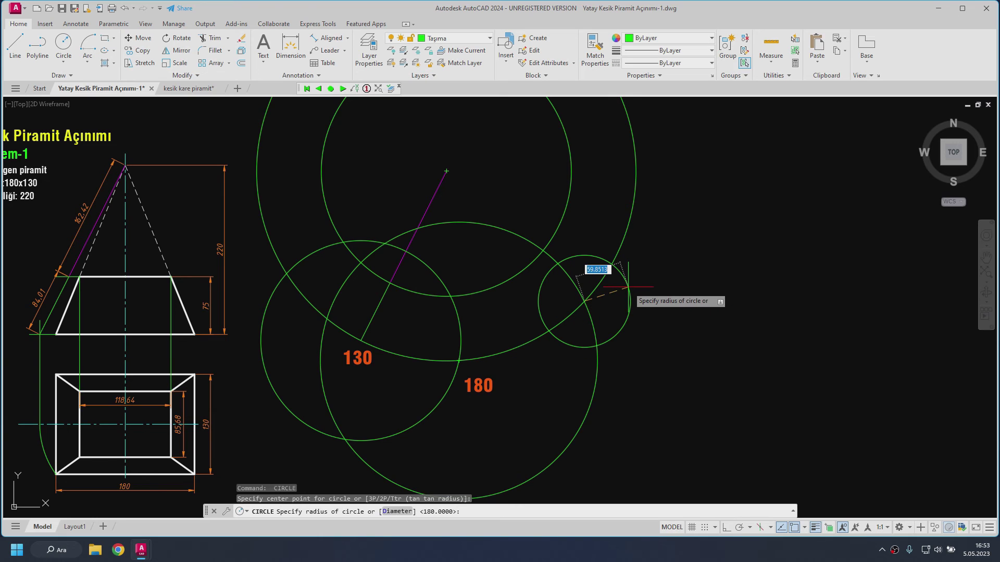
key("Return")
key("Return")
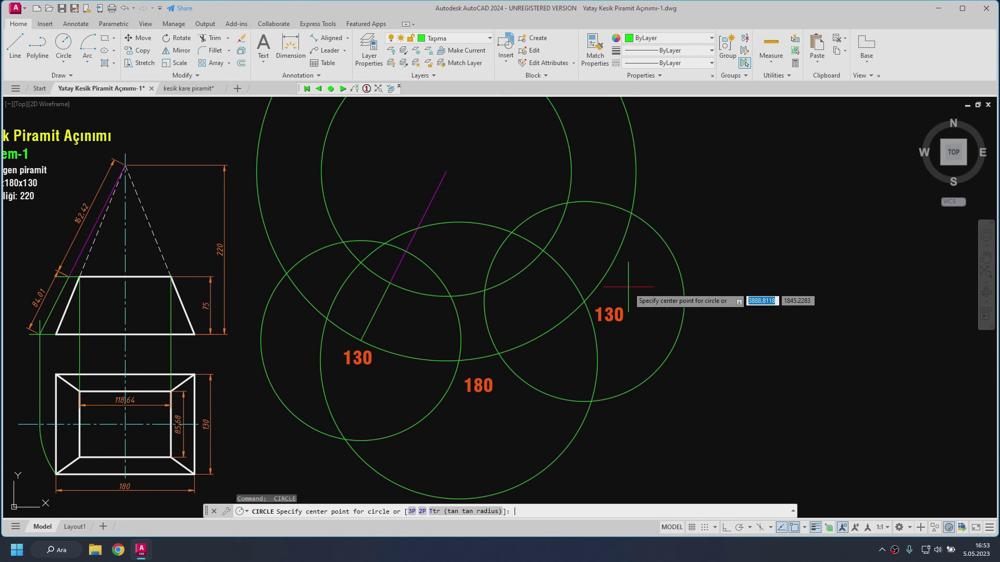
left_click(632, 214)
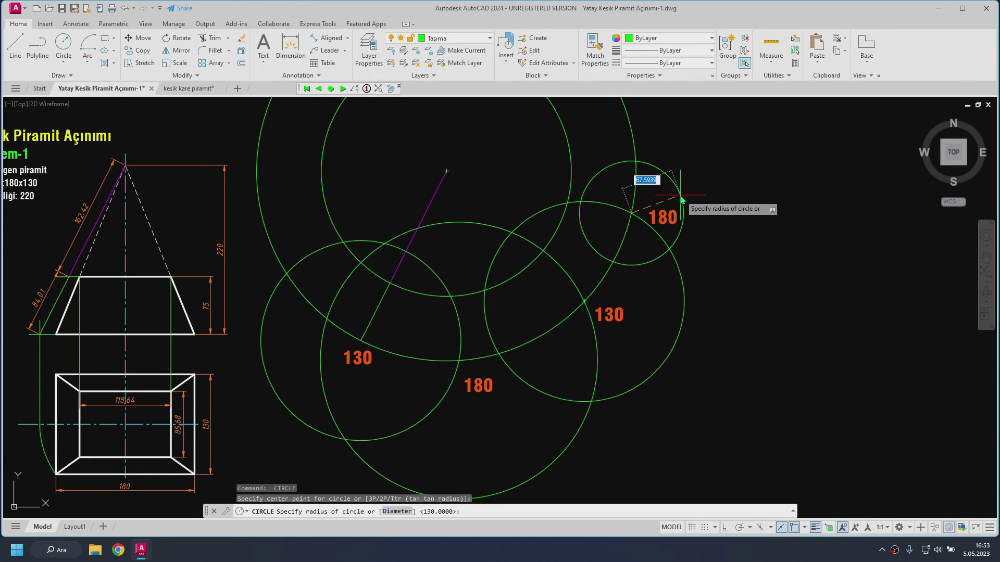
key("Return")
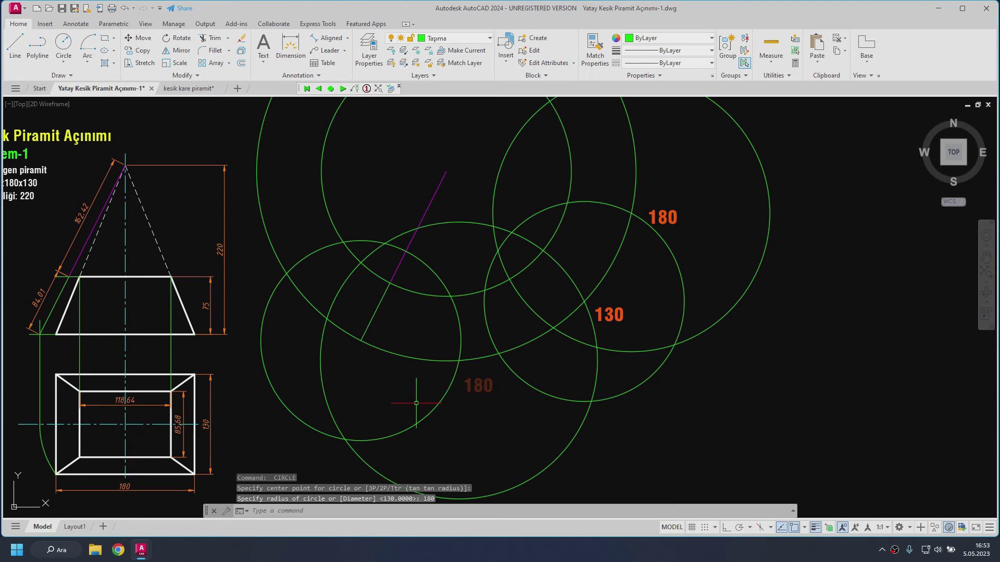
Step: Select the copied edge's lower and magenta segments and use the layer control
left_click(383, 296)
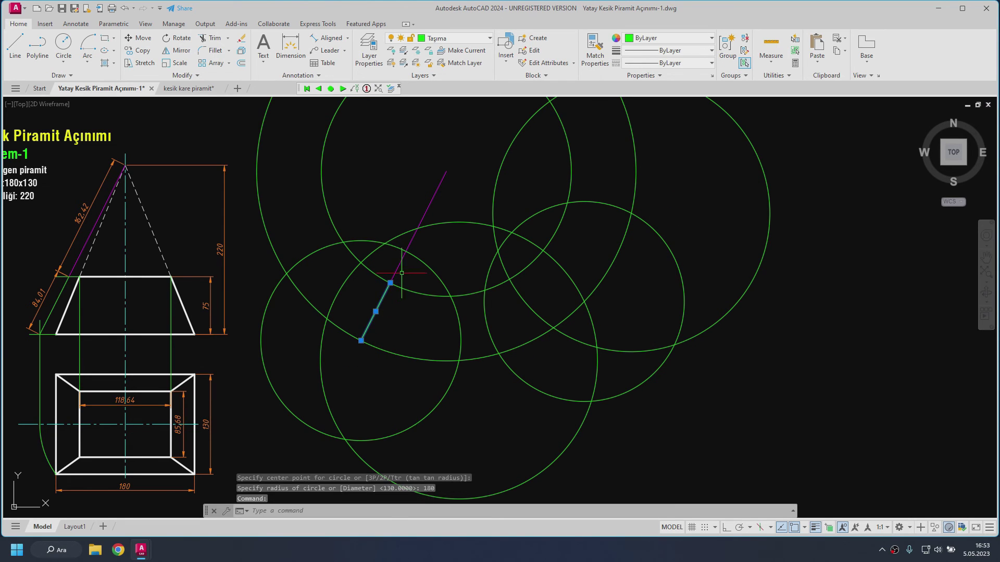
left_click(401, 263)
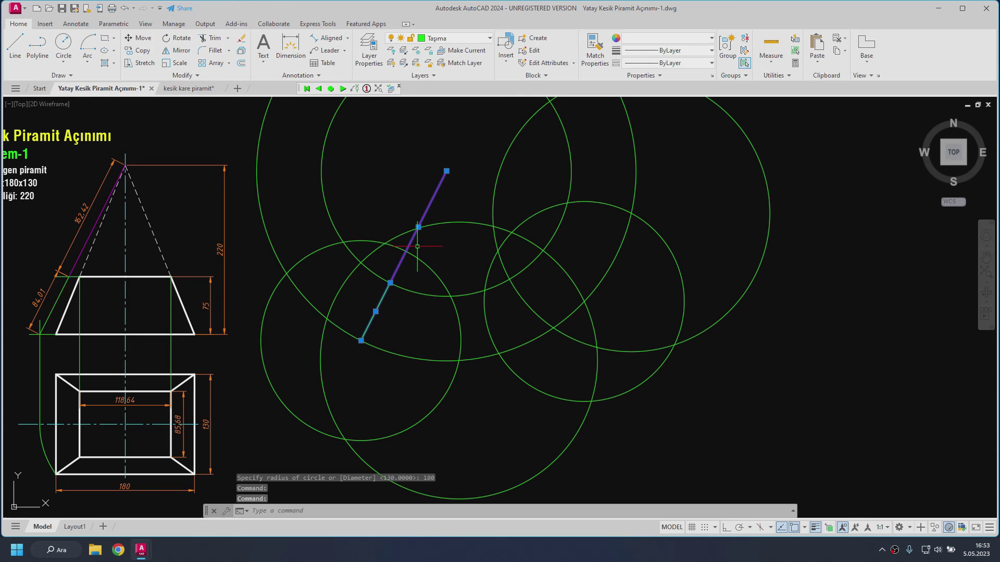
left_click(451, 39)
key("Escape")
key("Escape")
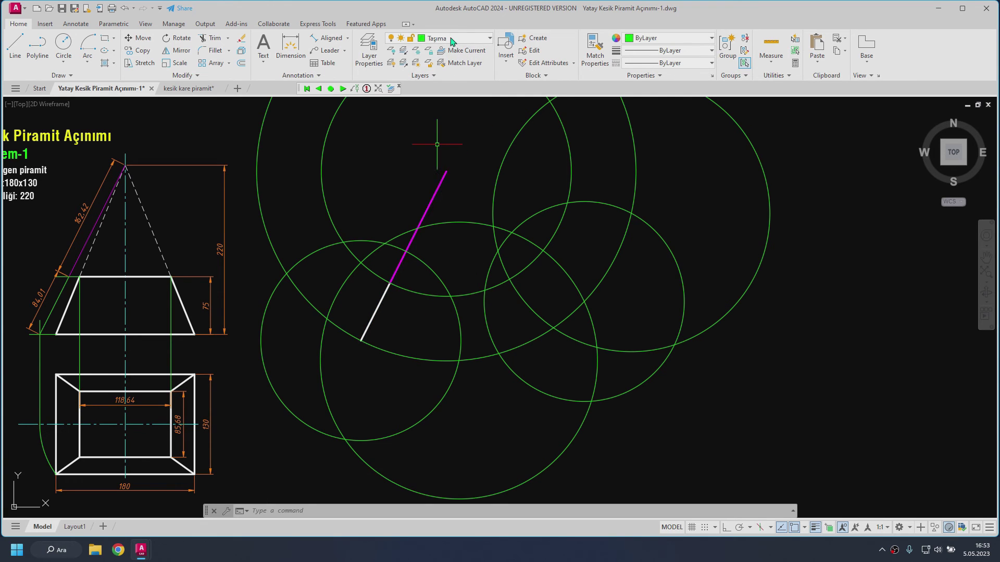
Step: On layer 0, draw the base outline through the successive arc intersections
left_click(451, 39)
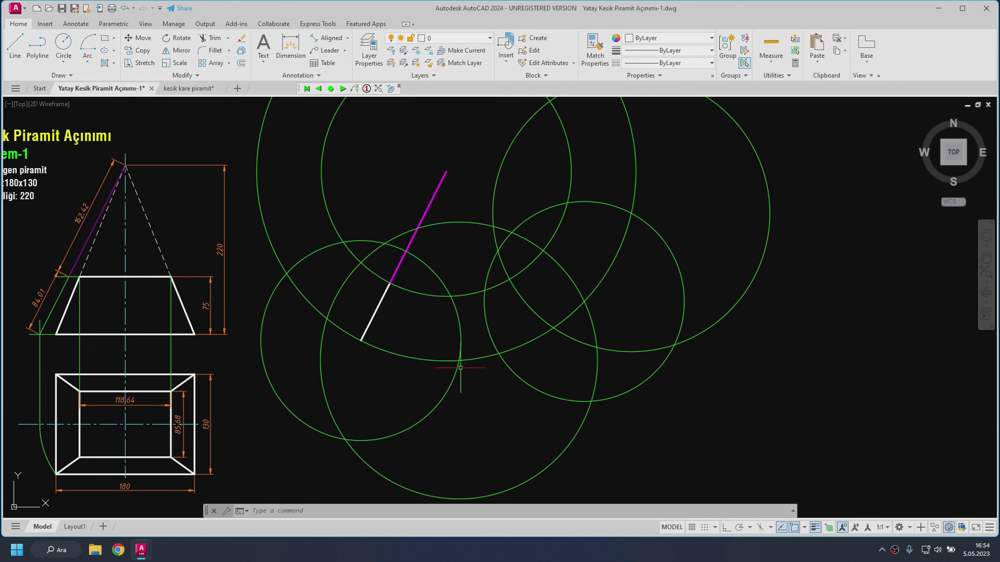
left_click(17, 52)
left_click(361, 341)
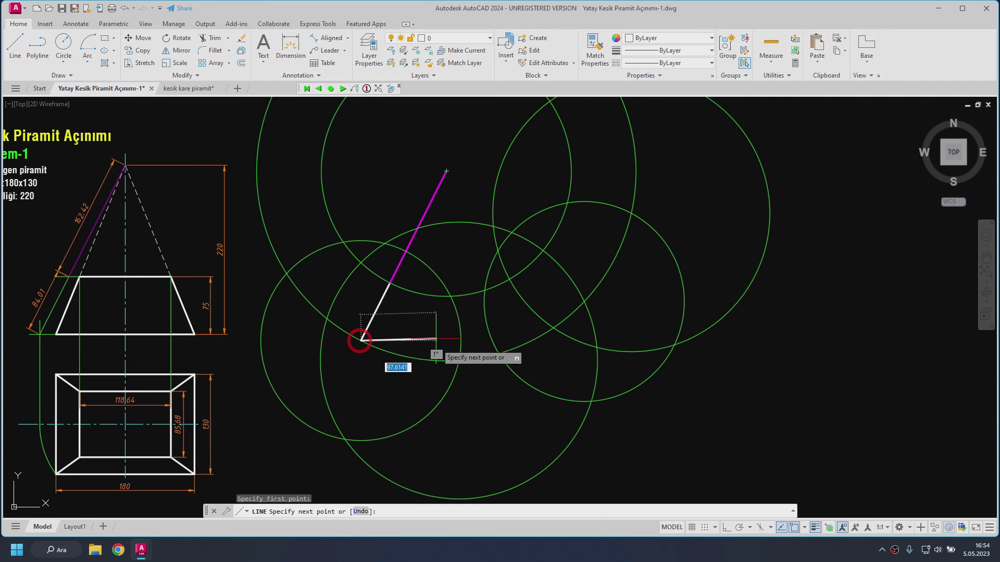
left_click(458, 361)
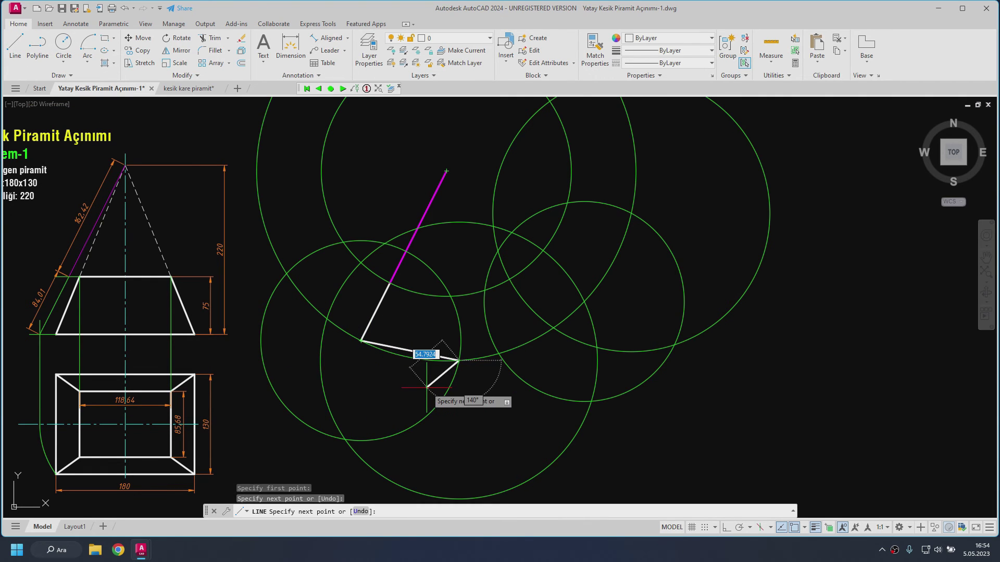
left_click(584, 301)
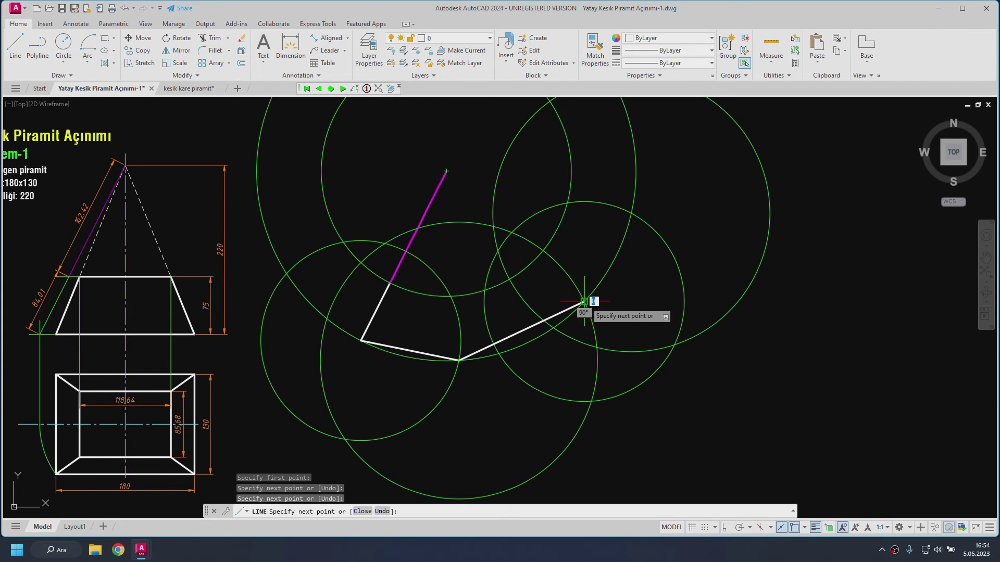
left_click(630, 212)
middle_click_drag(646, 146, 641, 184)
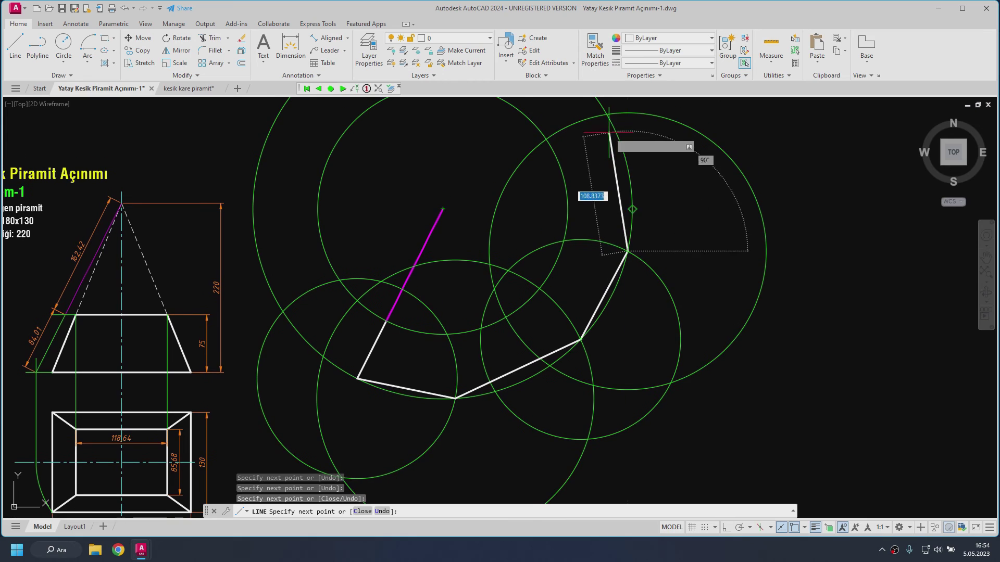
left_click(607, 114)
key("Return")
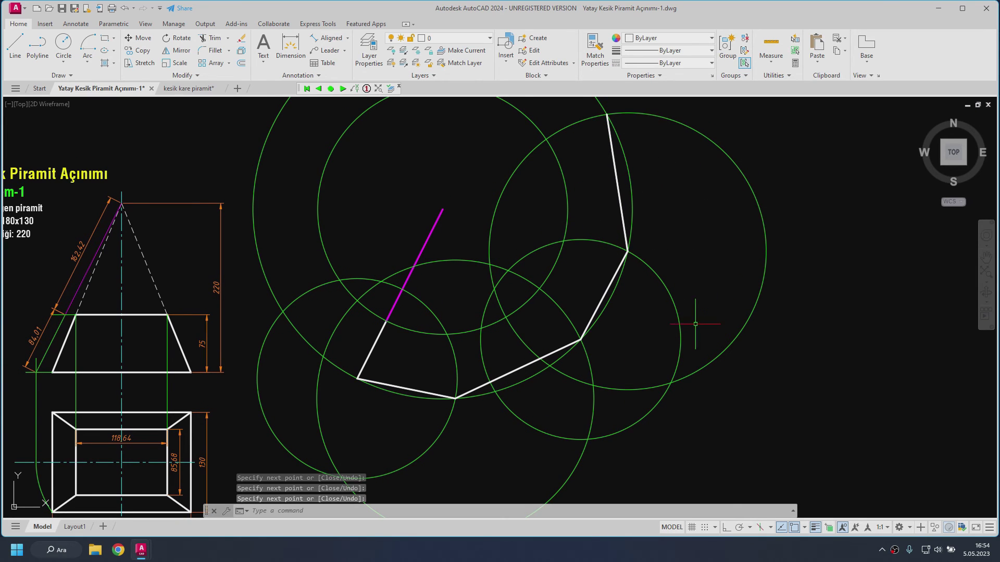
Step: Draw fold lines from the apex to each base corner of the unfolded faces
left_click(16, 46)
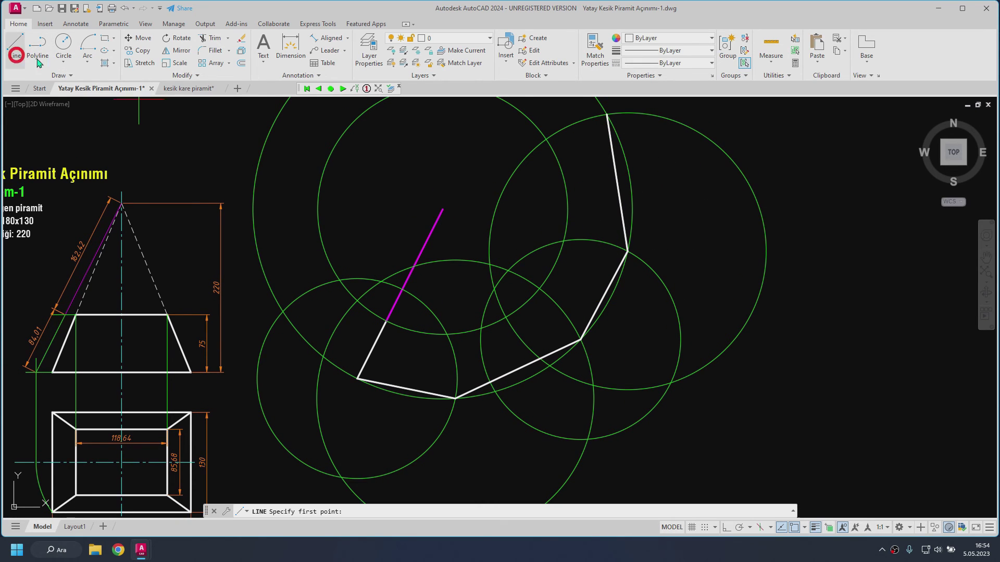
left_click(607, 113)
left_click(443, 209)
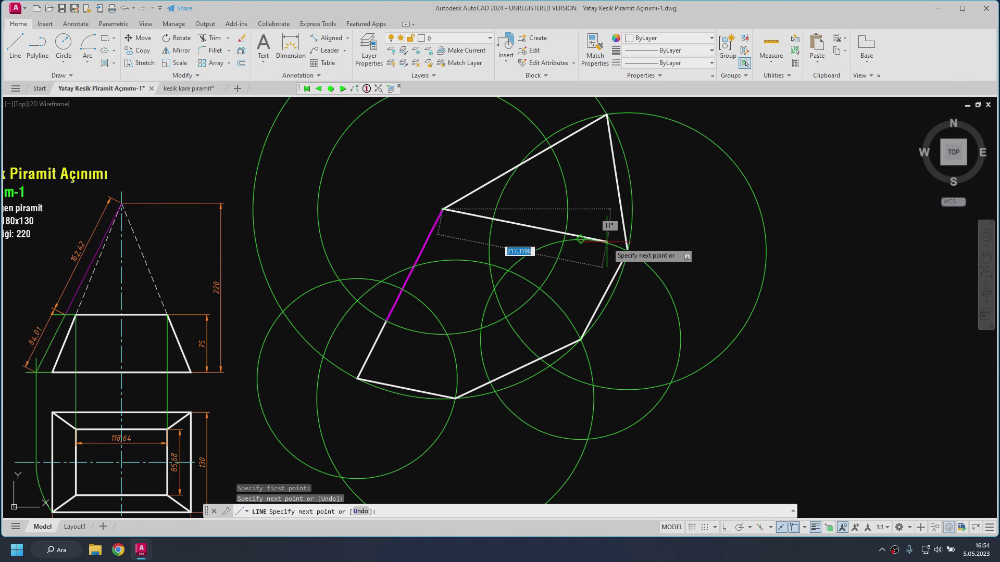
left_click(624, 252)
key("Return")
key("Return")
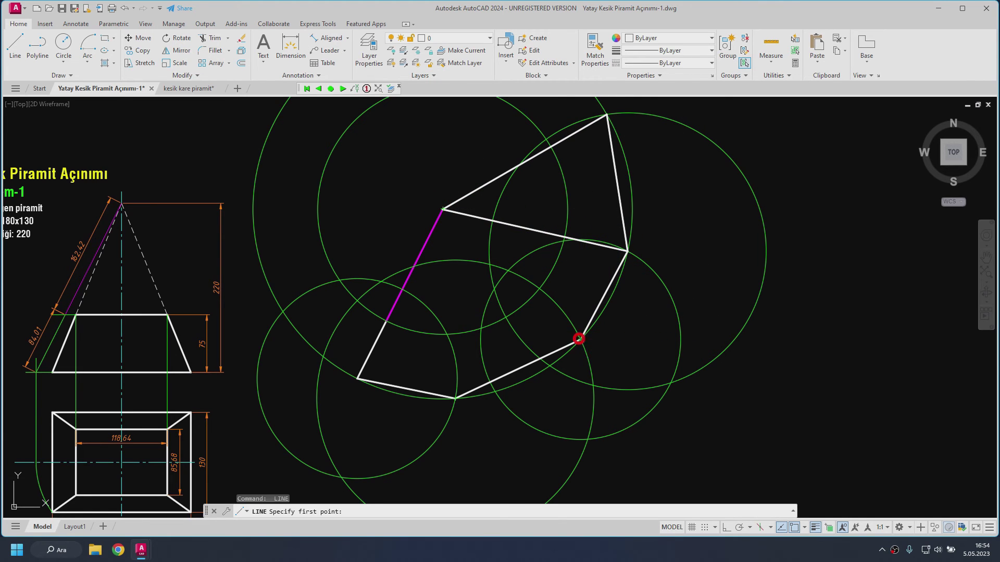
left_click(581, 340)
left_click(443, 209)
left_click(454, 399)
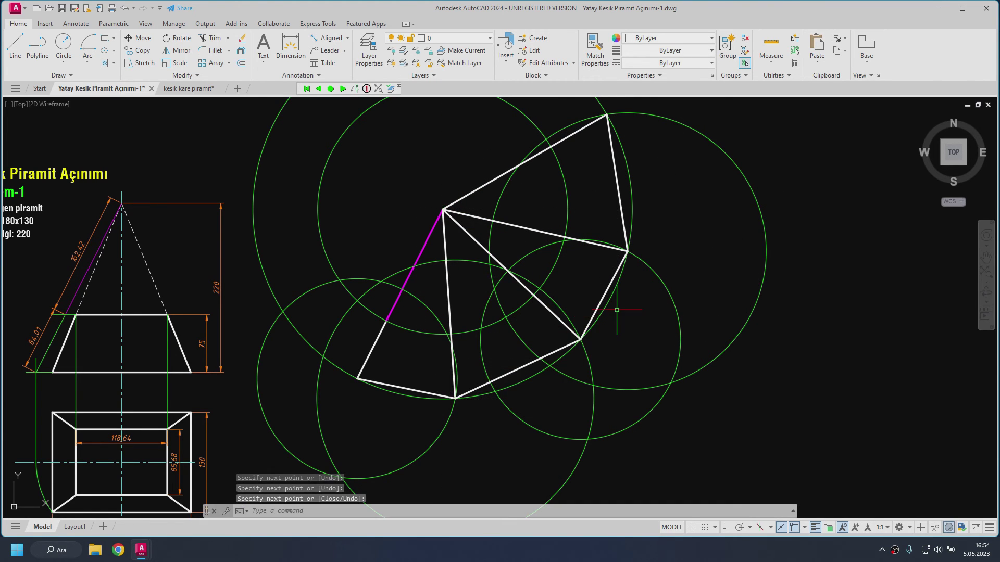
key("Return")
middle_click_drag(588, 296, 530, 279)
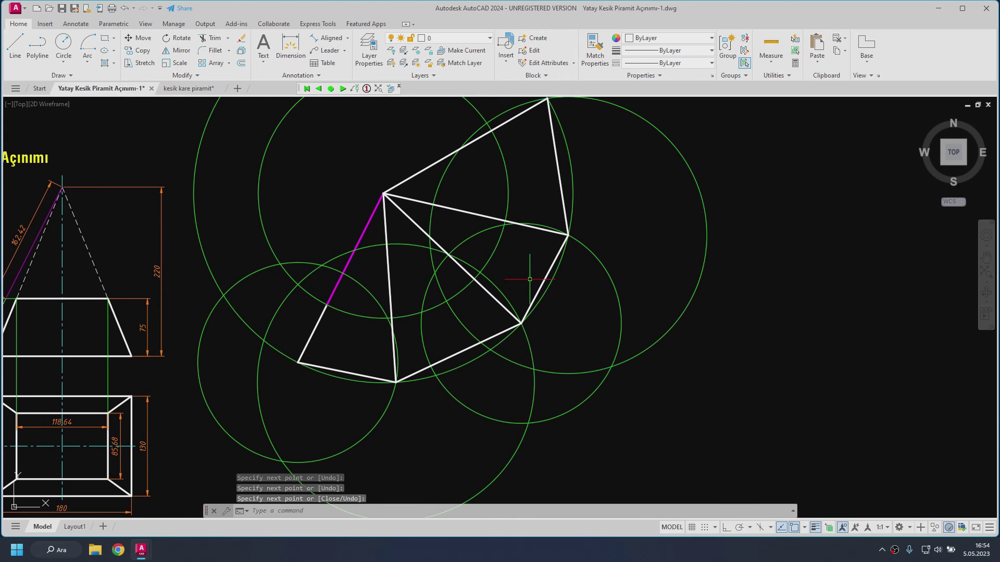
Step: Select and delete the construction circles
left_click(309, 301)
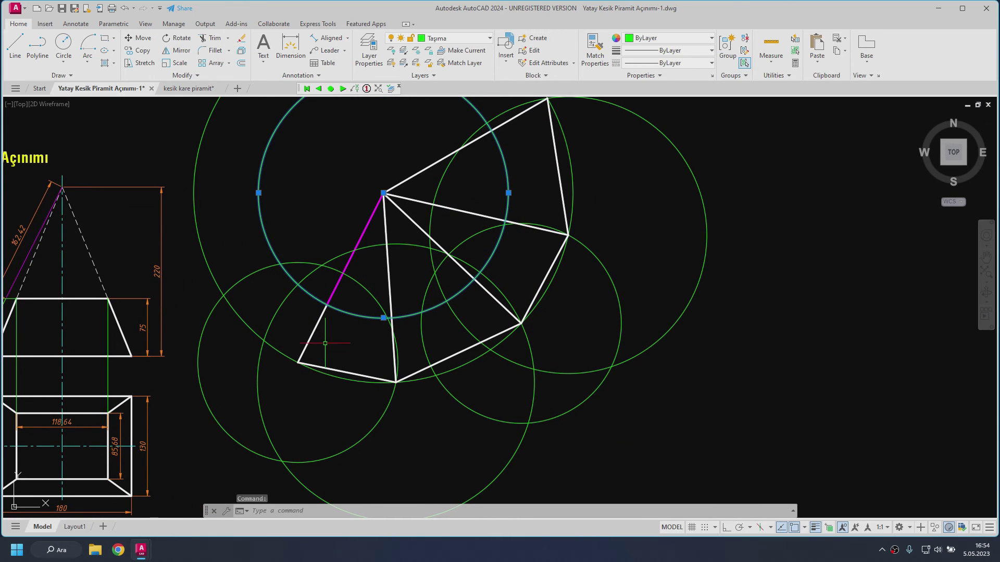
key("Escape")
left_click(297, 339)
left_click(204, 301)
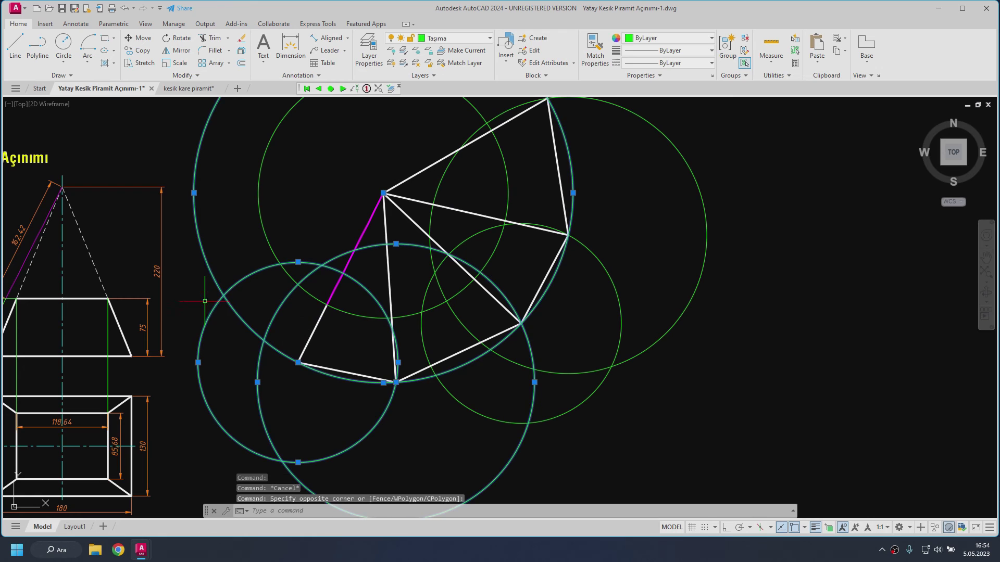
left_click(601, 431)
left_click(582, 370)
key("Delete")
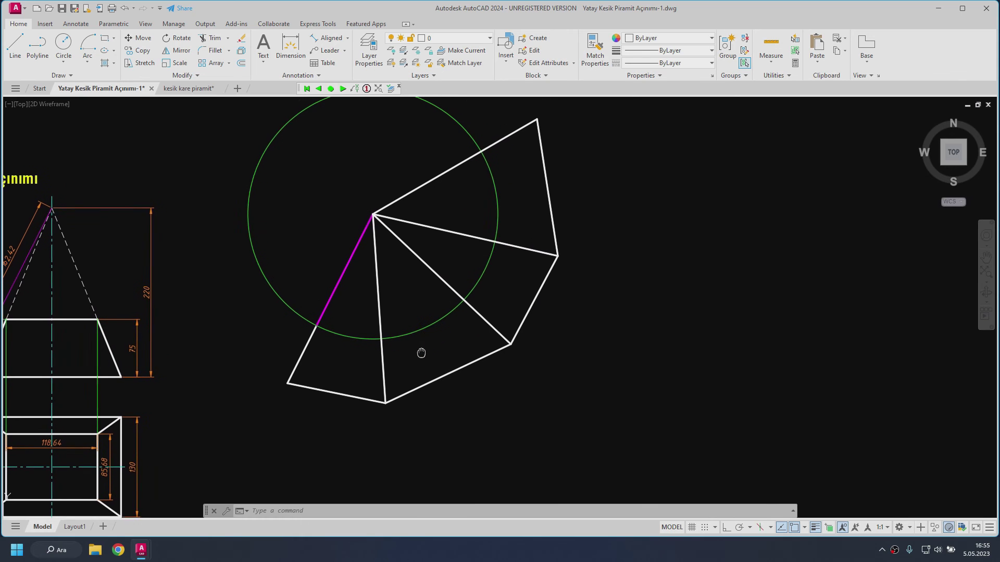
Step: Draw the cut line across all four faces between the fold lines, then select the last circle
middle_click_drag(433, 329, 420, 356)
left_click(15, 46)
left_click(315, 332)
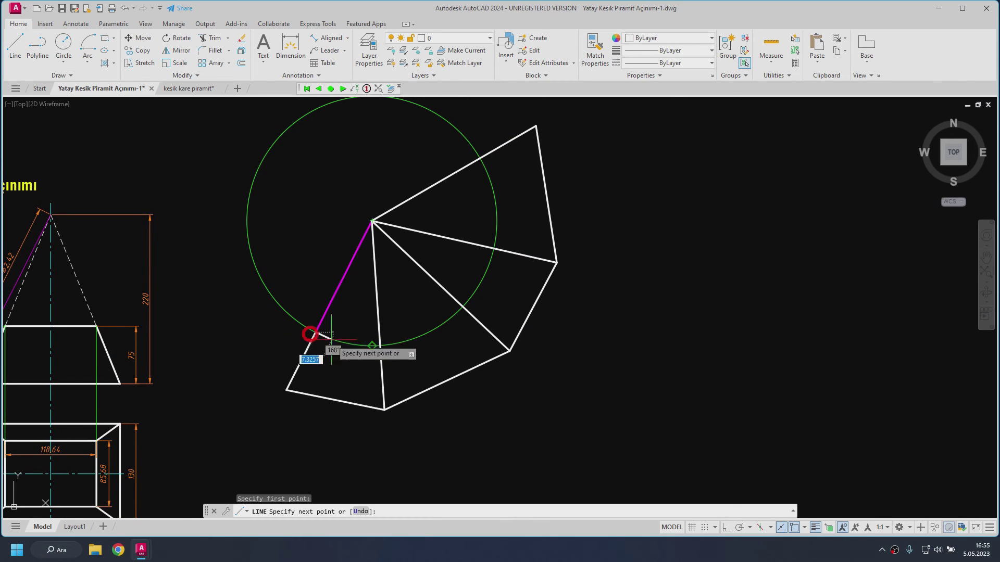
left_click(380, 345)
left_click(461, 307)
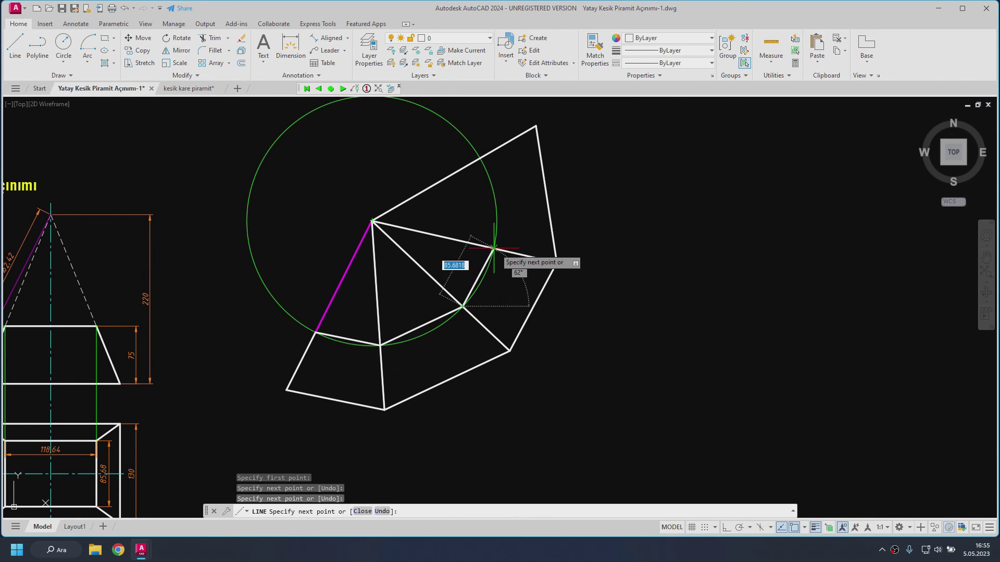
left_click(493, 249)
left_click(480, 159)
key("Return")
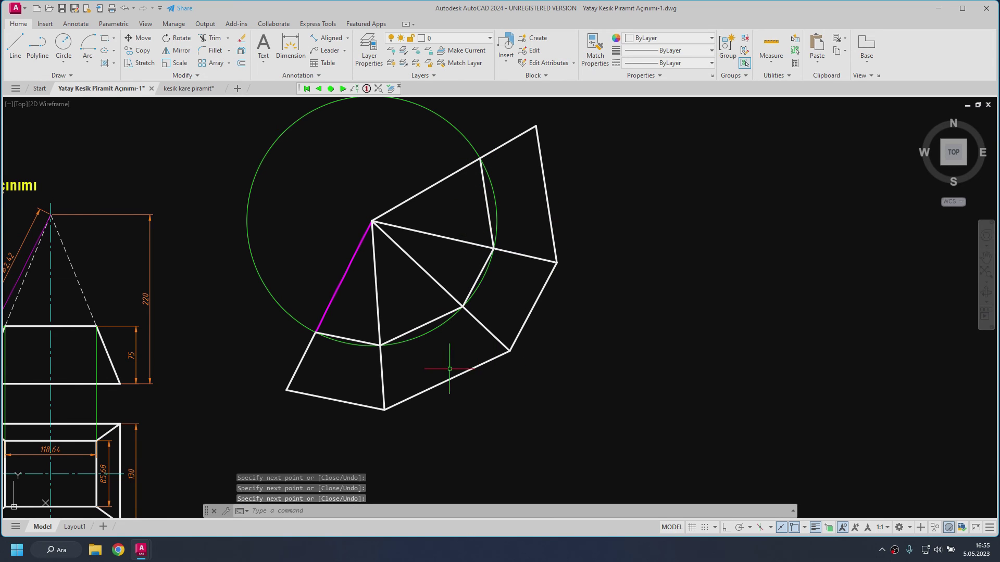
left_click(428, 334)
Step: Delete the last circle and rotate the net about its apex, reference bottom corner-to-apex, to 90°
key("Delete")
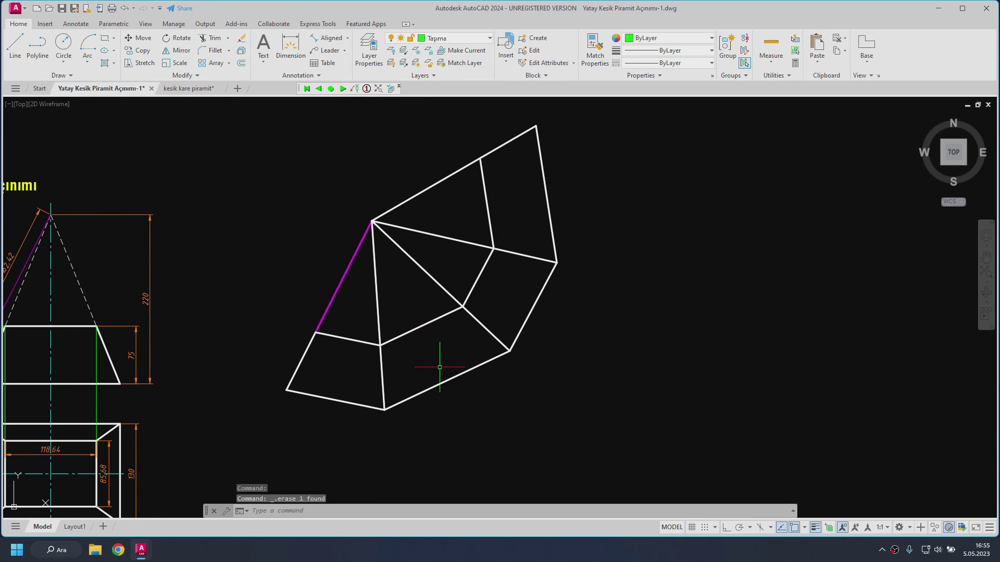
left_click(599, 423)
left_click(268, 157)
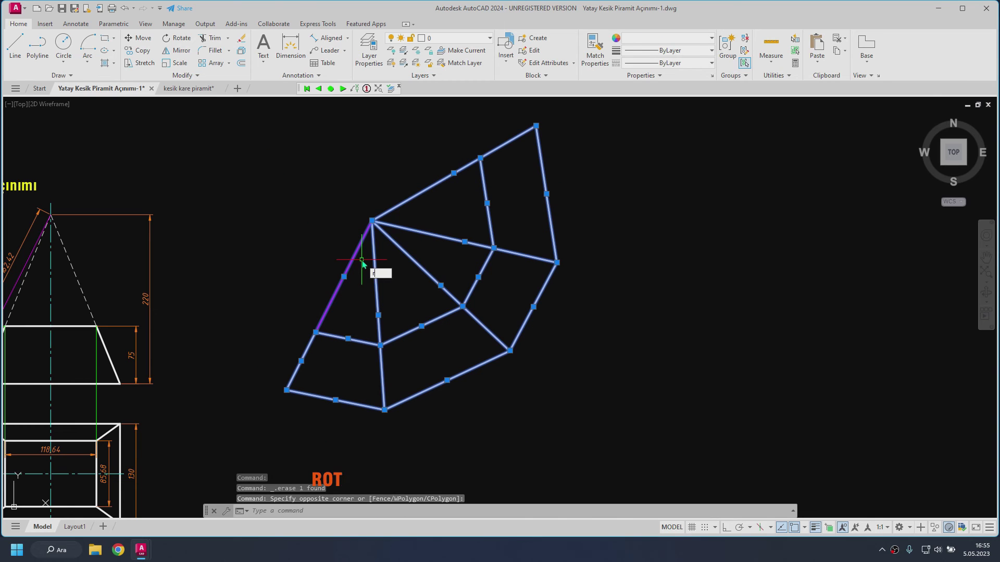
type("o")
key("Return")
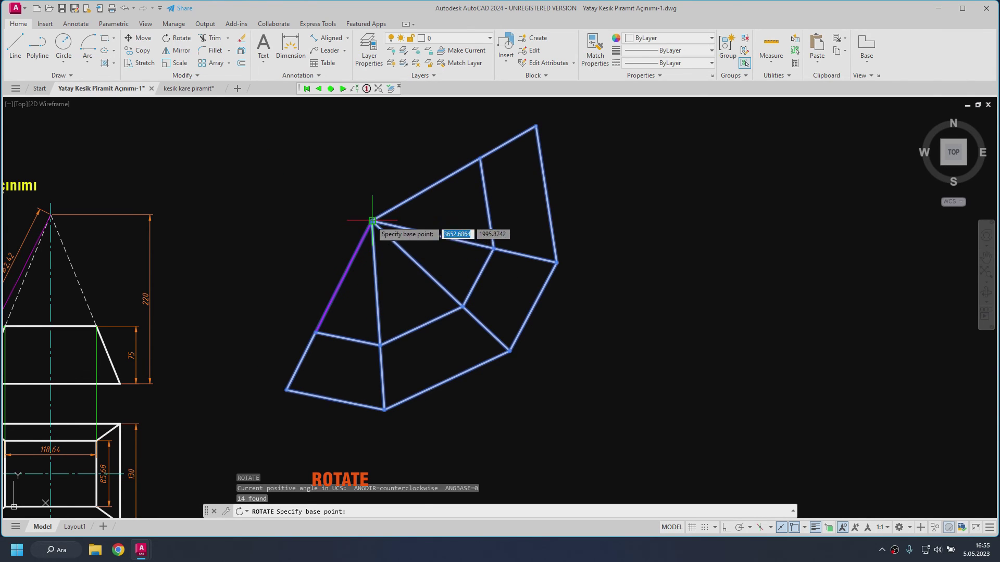
left_click(372, 220)
right_click(440, 306)
left_click(465, 358)
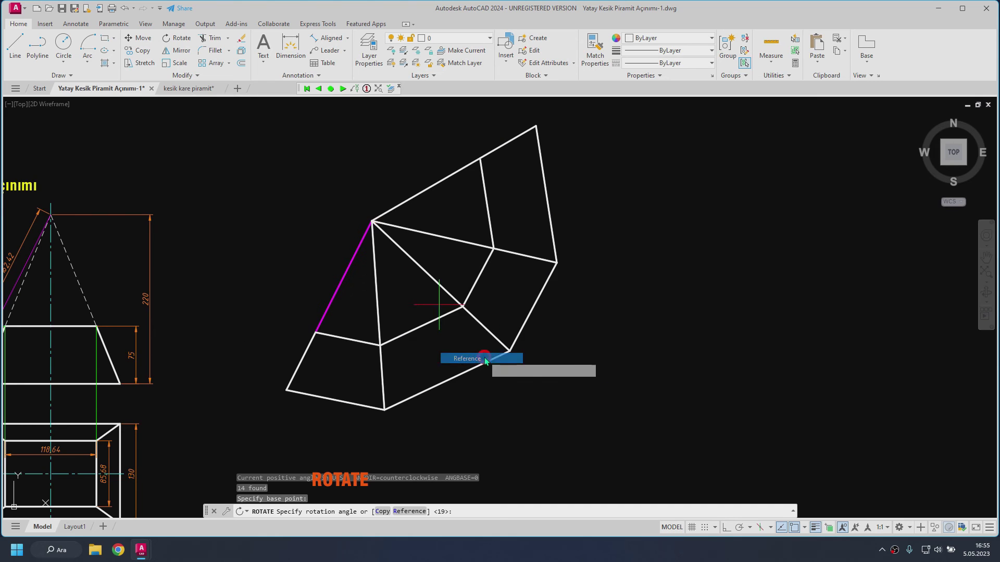
left_click(509, 350)
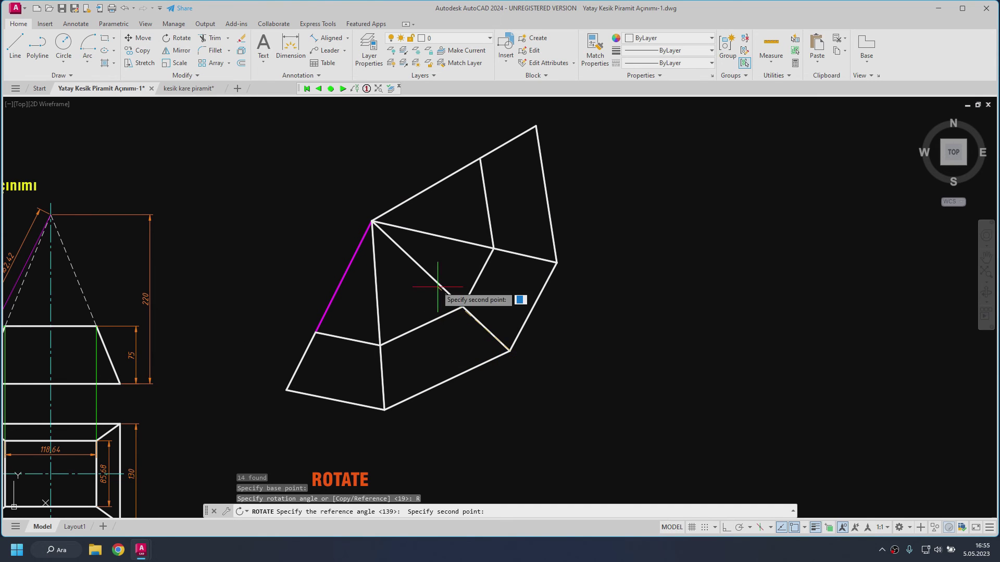
left_click(372, 221)
type("9")
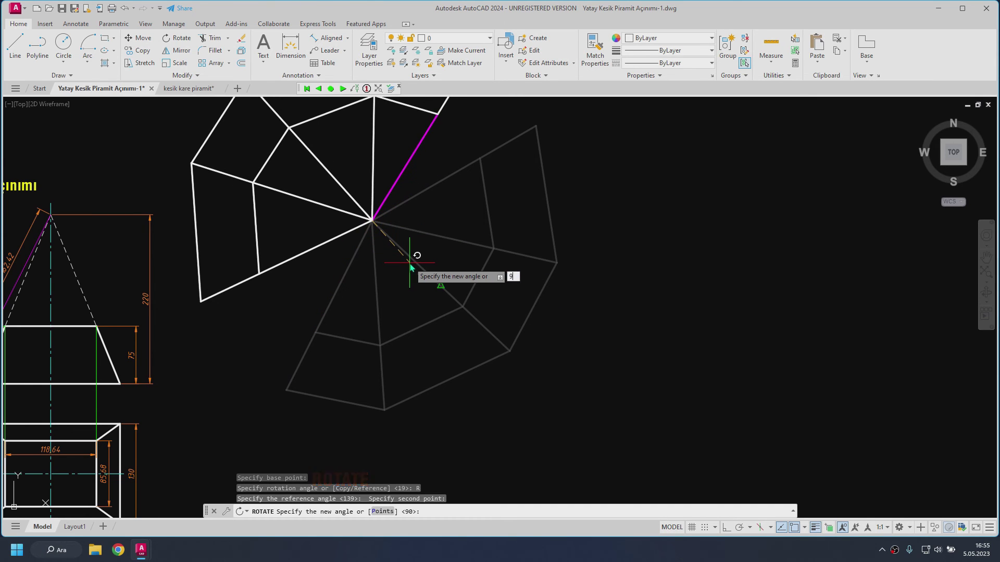
type("0")
key("Return")
Step: Move the whole development to the right and show the full sheet view
left_click(547, 417)
left_click(214, 215)
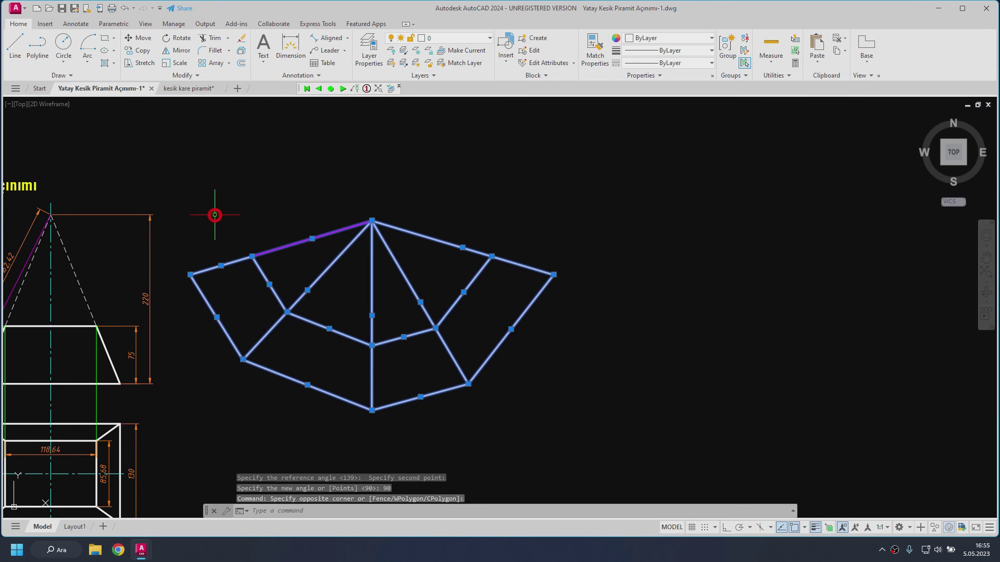
left_click_drag(377, 264, 466, 283)
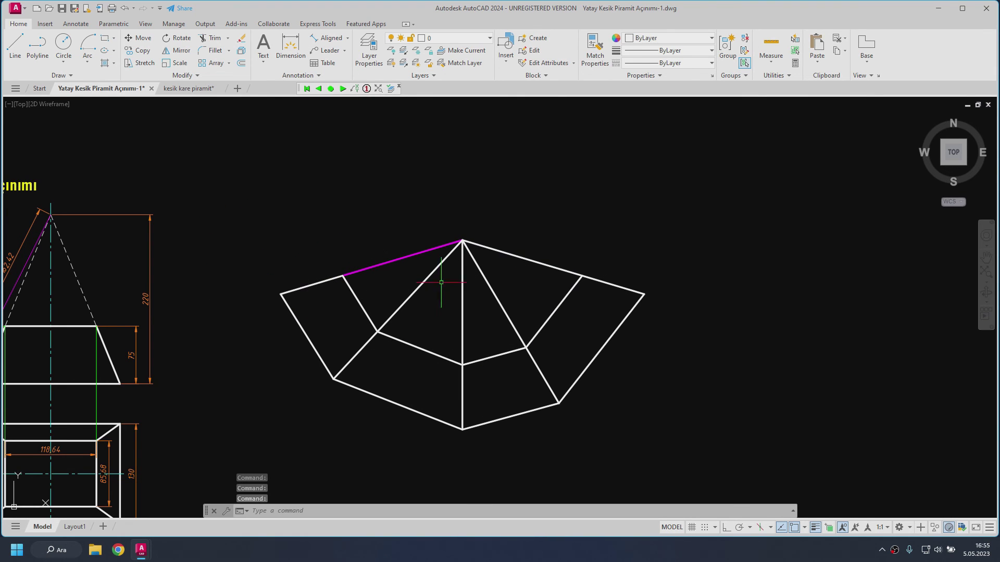
left_click(334, 93)
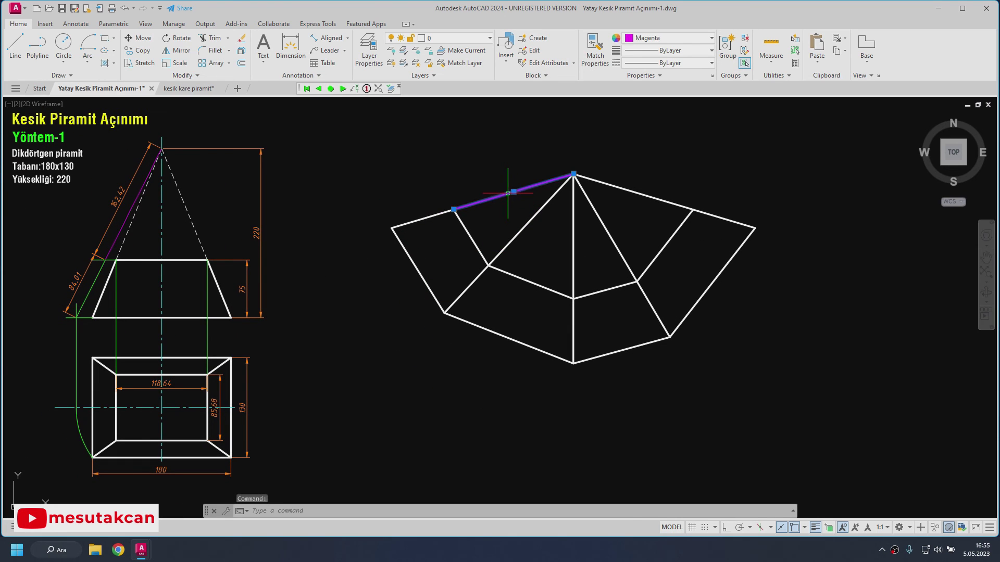
Step: Set the magenta edge to ByLayer and break the fold lines and edges at the cut line
left_click(659, 39)
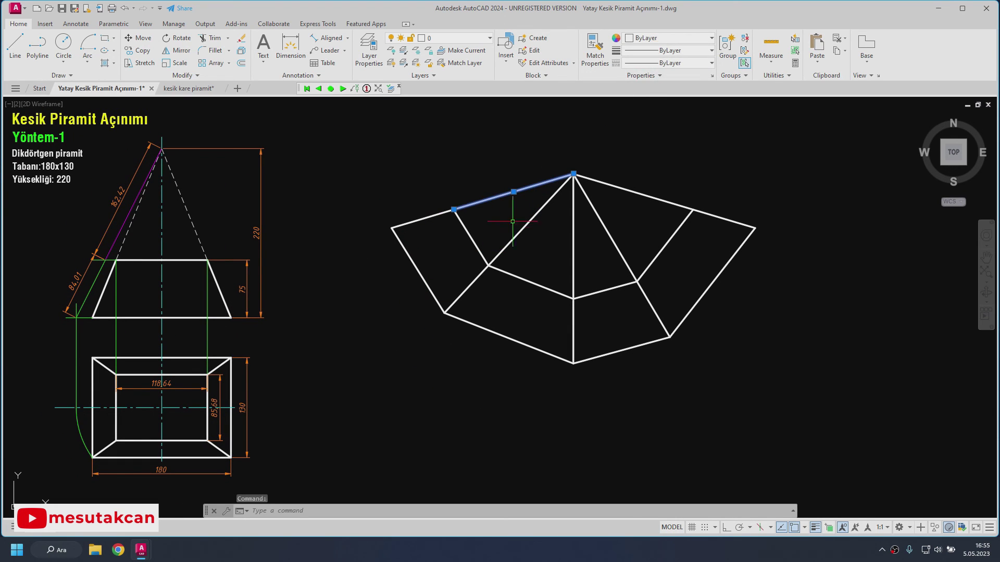
key("Escape")
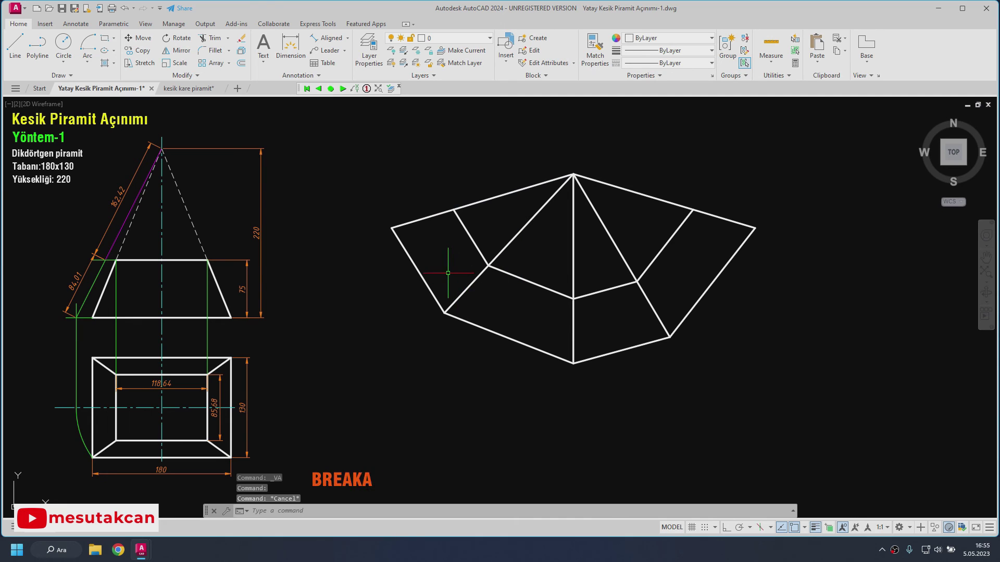
type("BREAKATPOINT")
key("Return")
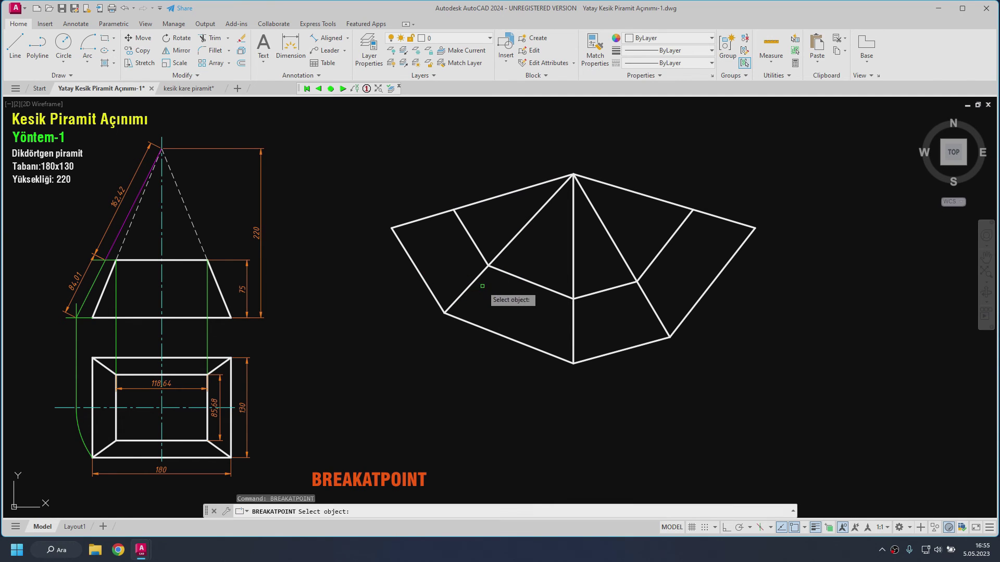
left_click(477, 278)
left_click(487, 266)
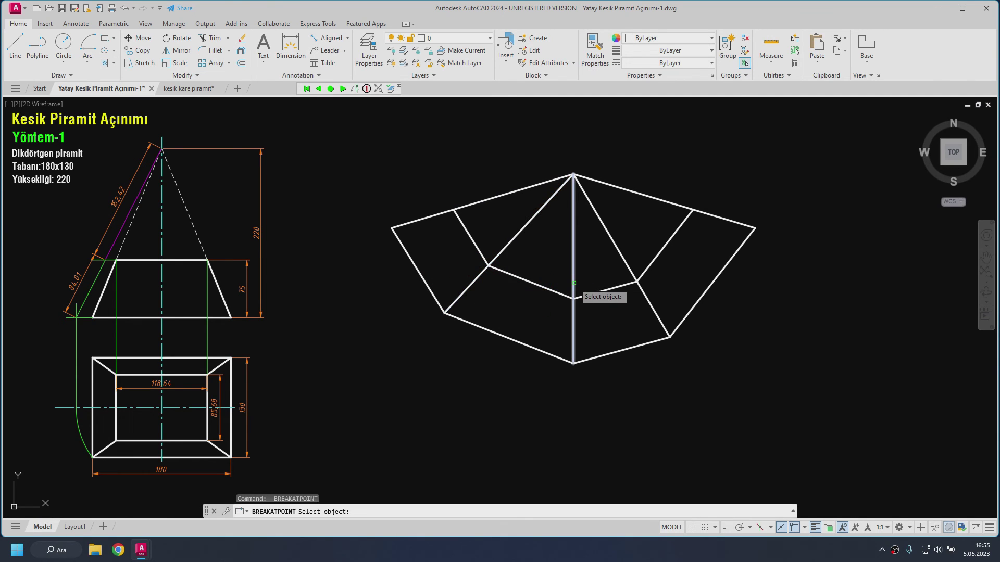
left_click(573, 283)
left_click(637, 281)
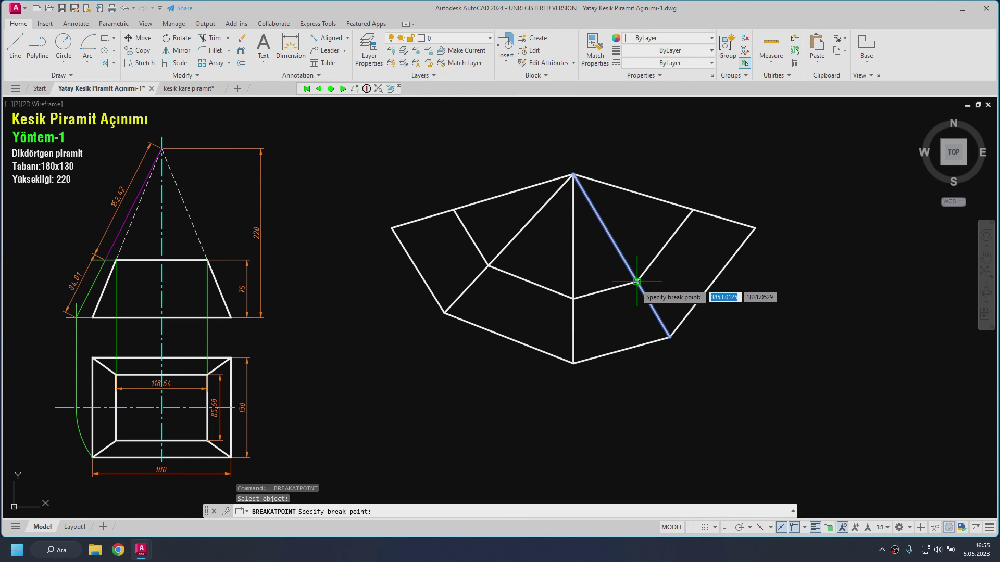
key("Return")
left_click(669, 202)
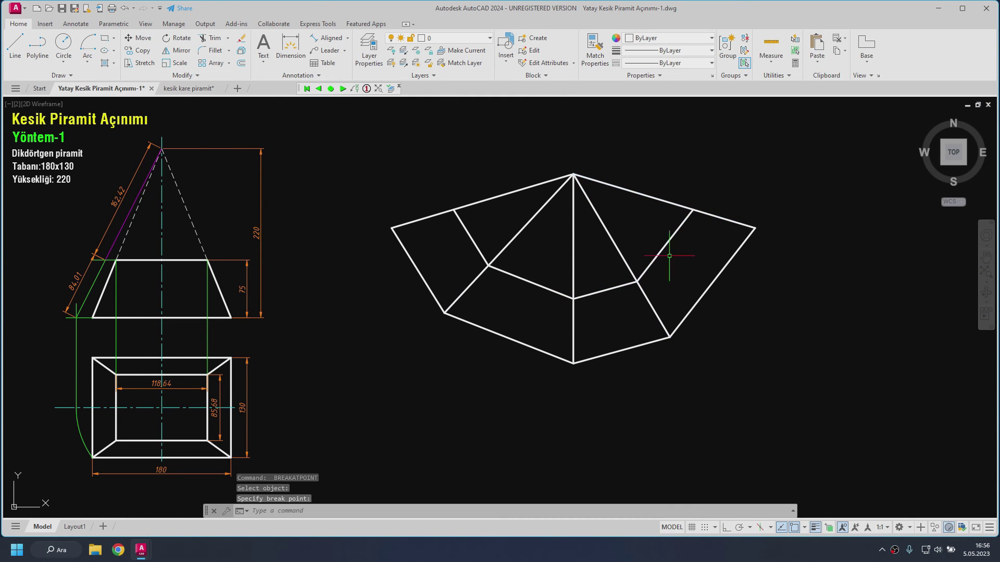
Step: Put the lines above the cut on layer Taşıma with DASHED2, then copy the base rectangle below
left_click(635, 238)
left_click(540, 161)
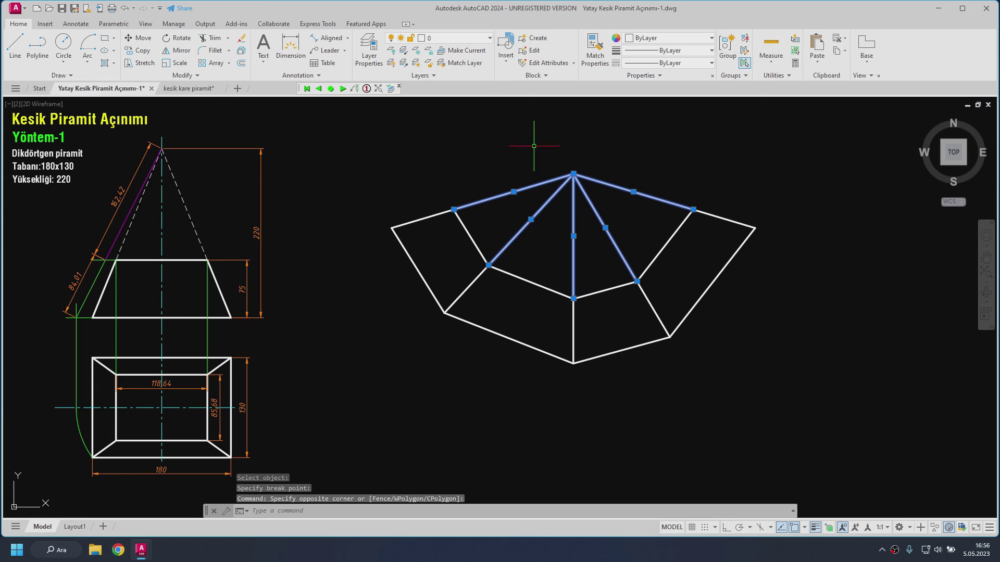
left_click(456, 45)
left_click(438, 104)
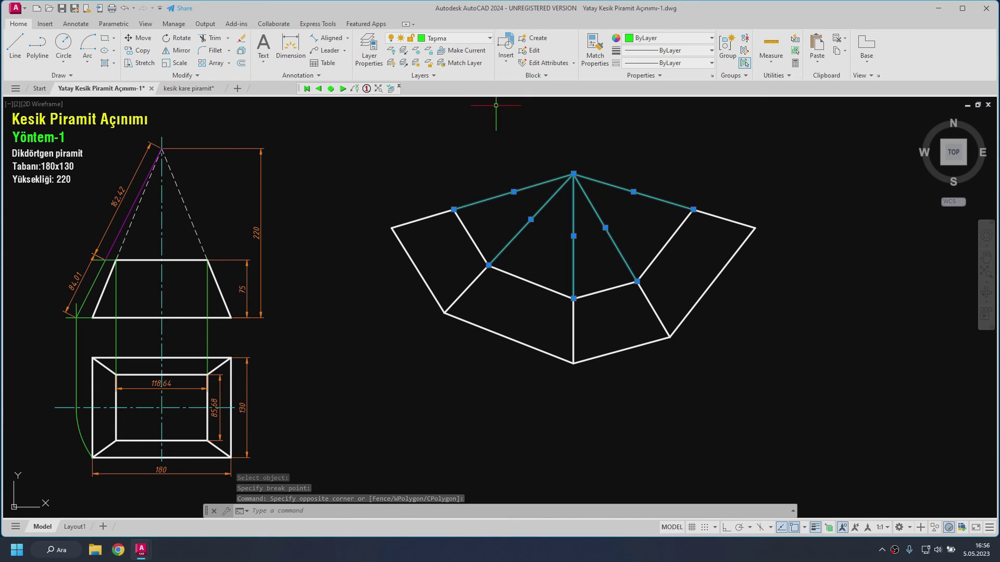
left_click(667, 62)
left_click(666, 124)
key("Escape")
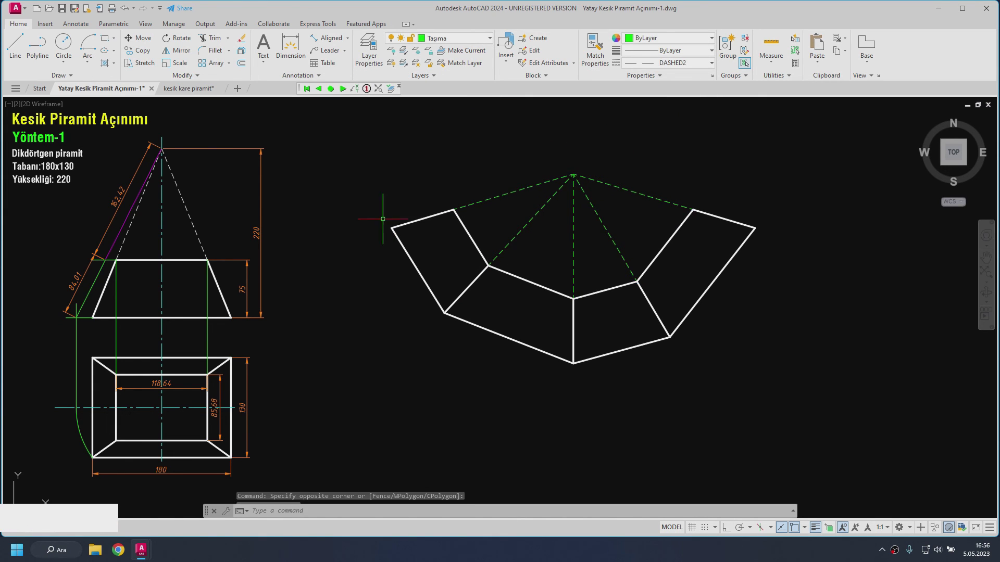
left_click(191, 359)
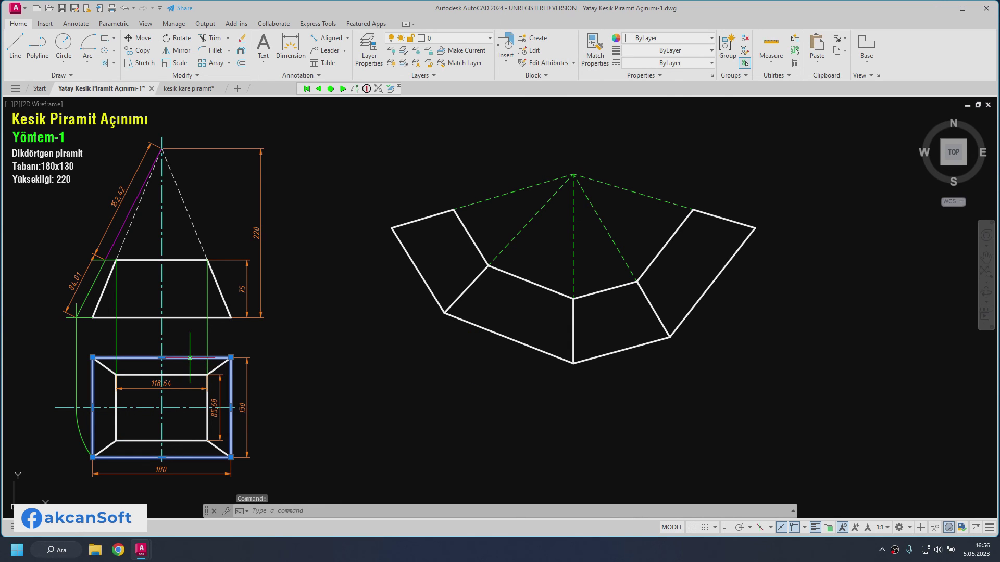
left_click_drag(190, 358, 492, 361)
type("Al")
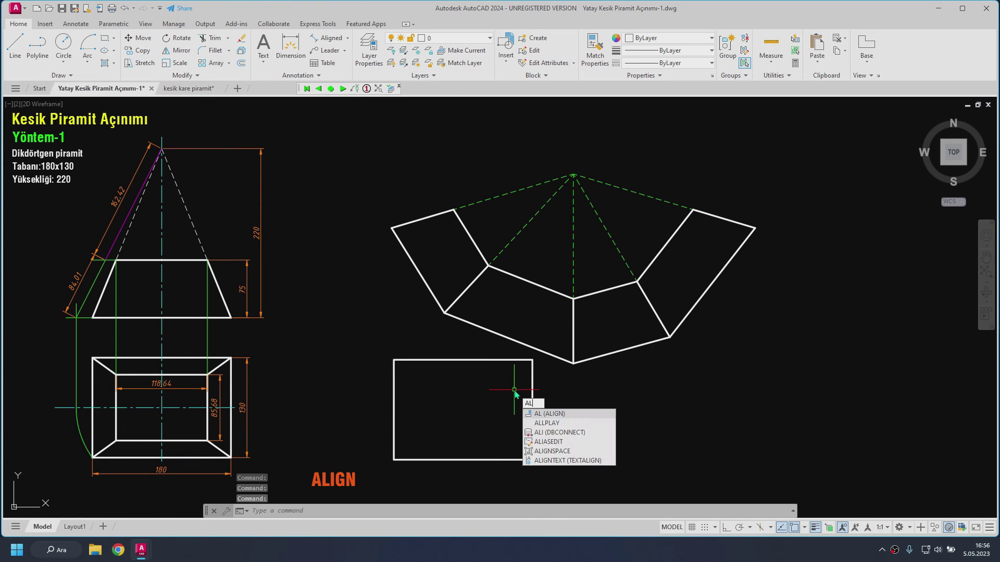
Step: Align the 180×130 rectangle copy onto a face's lower edge unscaled, then copy the inner rectangle above
key("Return")
left_click(491, 359)
key("Return")
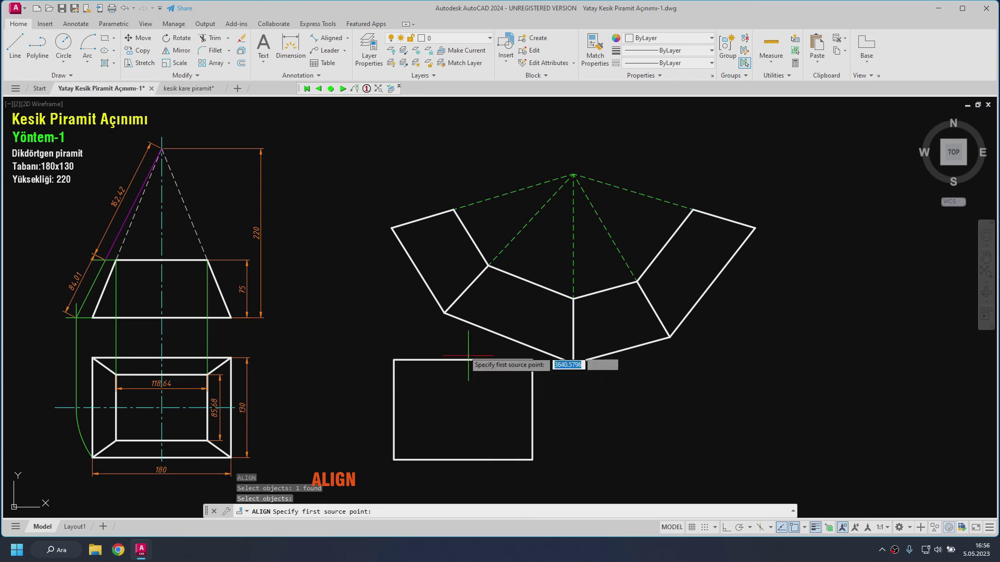
left_click(393, 359)
left_click(445, 313)
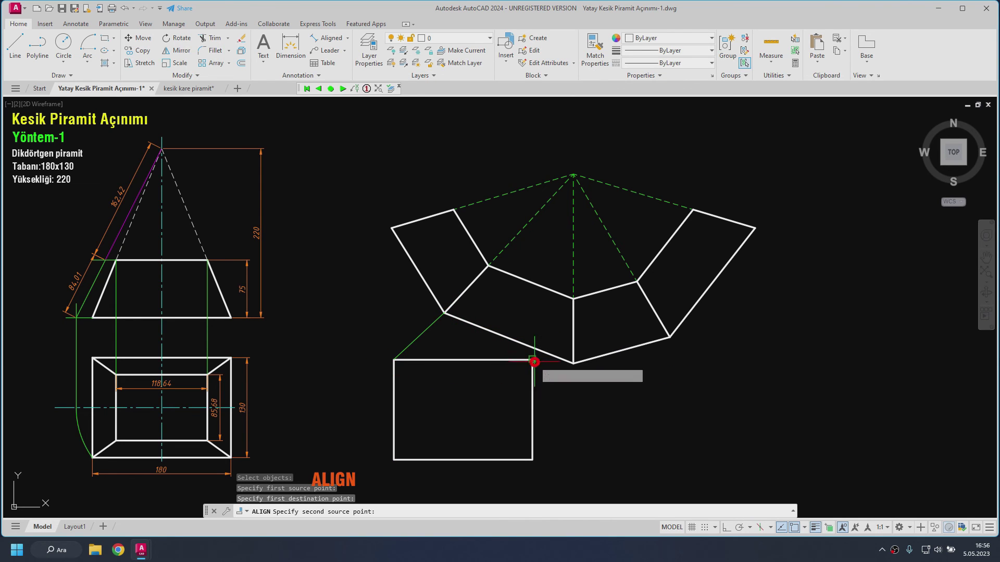
left_click(532, 359)
left_click(573, 363)
key("Return")
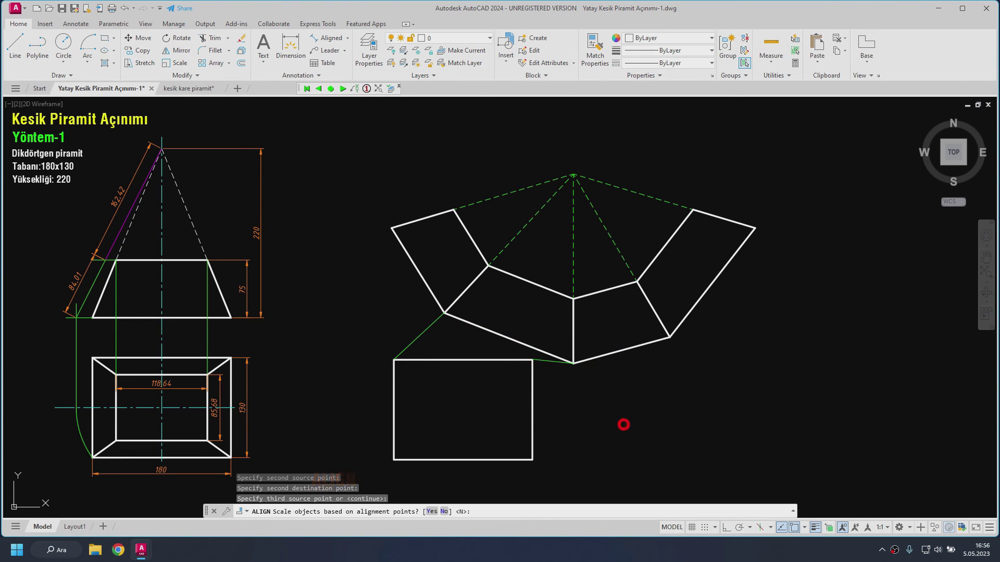
key("Return")
left_click(185, 440)
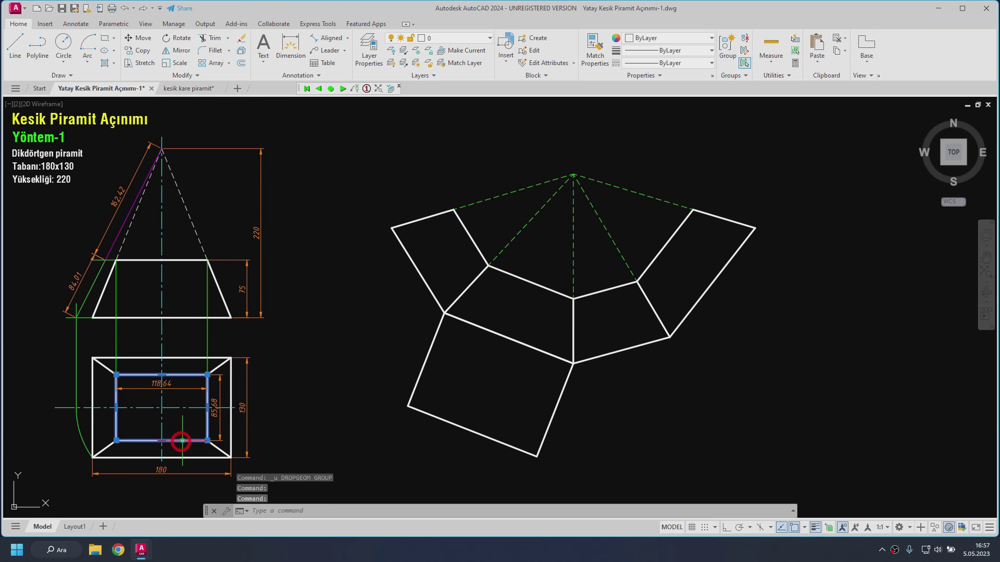
left_click_drag(185, 440, 480, 180)
type("AL")
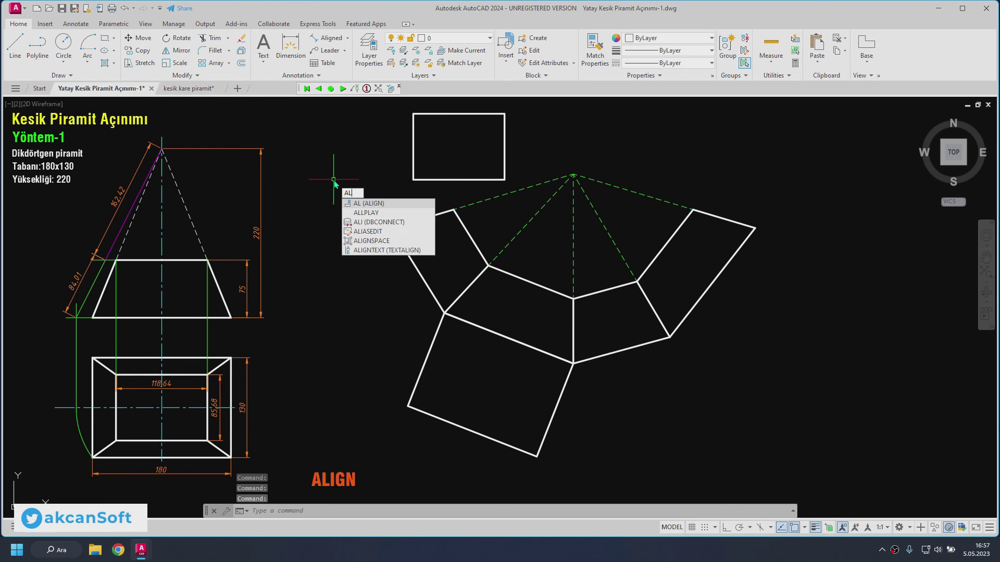
Step: Align the top-face rectangle copy onto the truncated face's cut edge without scaling
key("Return")
left_click(434, 180)
key("Return")
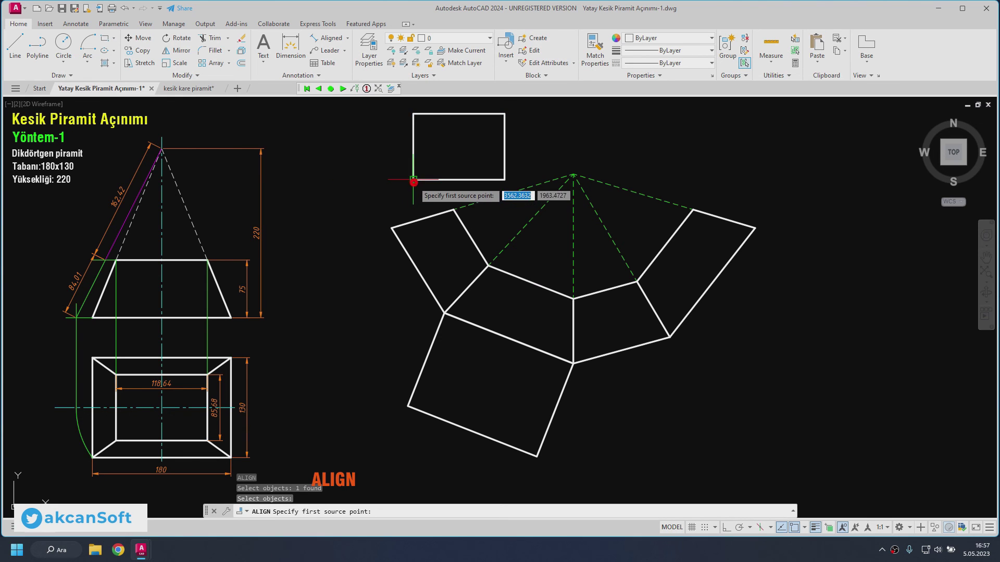
left_click(413, 180)
left_click(488, 266)
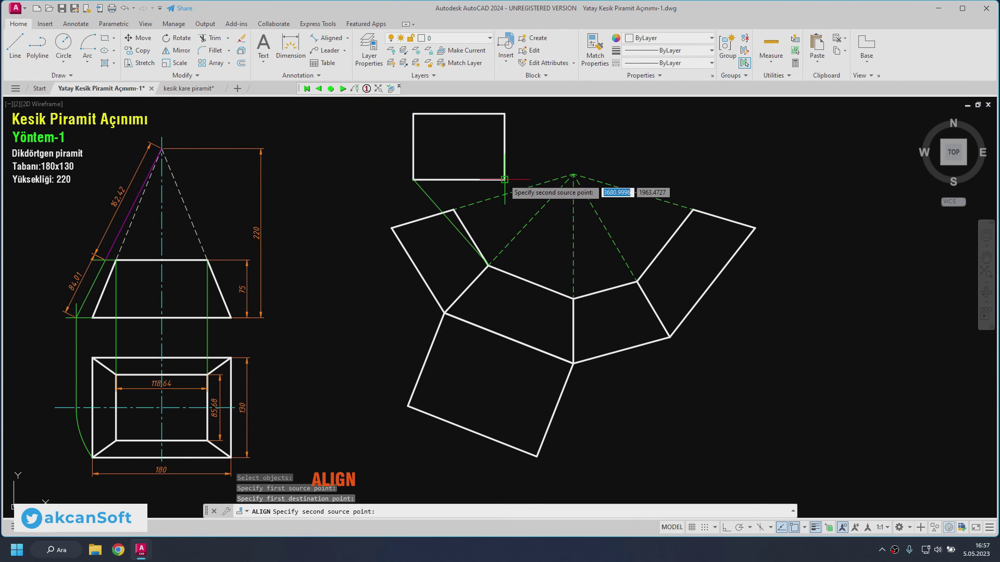
left_click(505, 180)
left_click(573, 299)
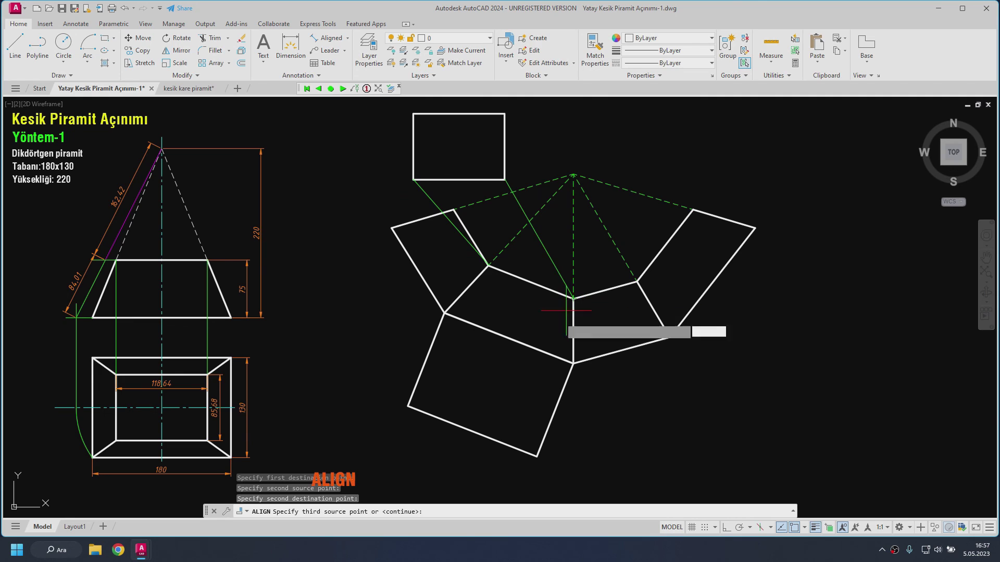
key("Return")
type("n")
key("Return")
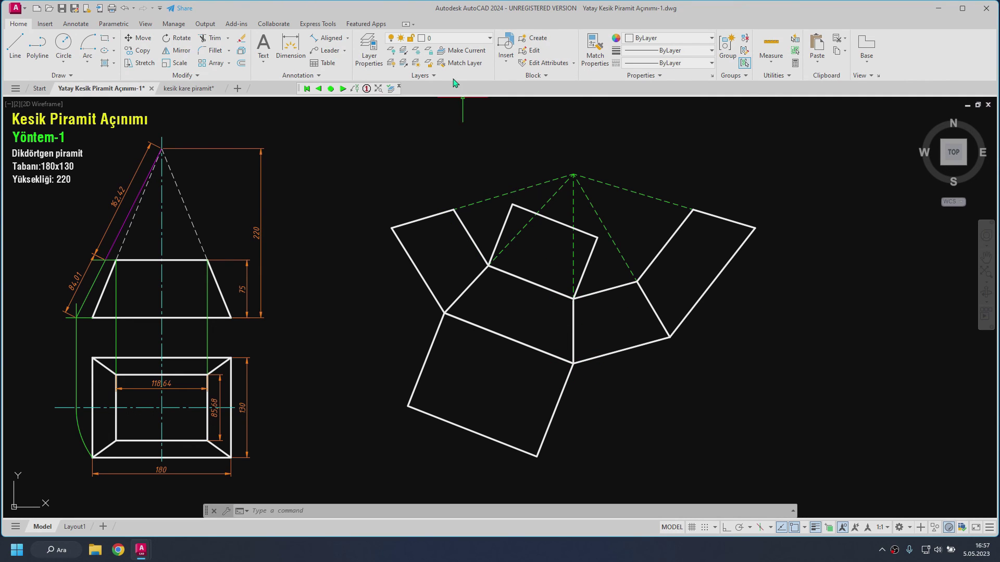
left_click(445, 41)
Step: On layer Ölçü, add aligned dimensions 84,01 and 162,42 to the flap and slanted edges
left_click(452, 107)
left_click(329, 43)
right_click(340, 202)
left_click(423, 219)
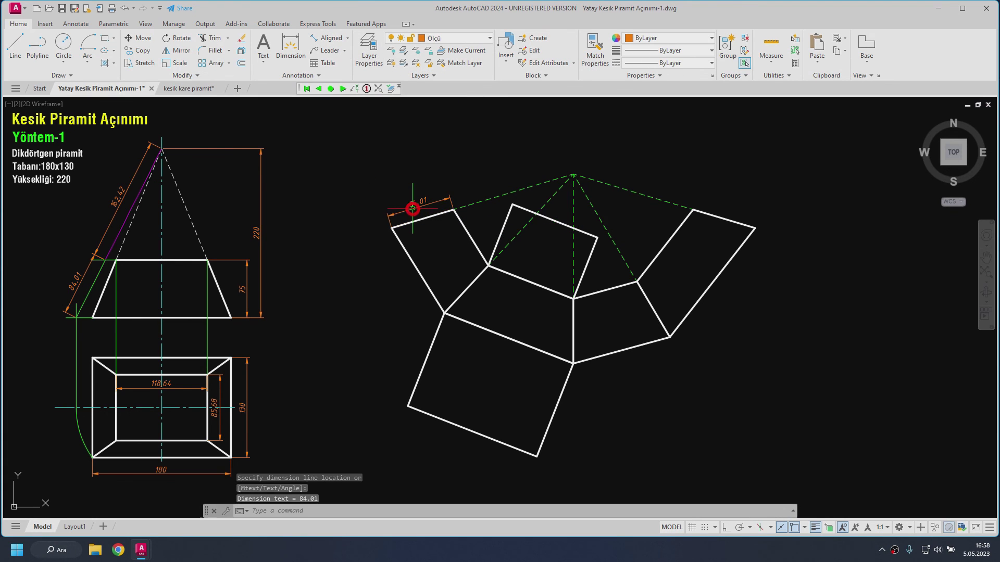
key("Return")
left_click(453, 210)
left_click(573, 175)
left_click(516, 179)
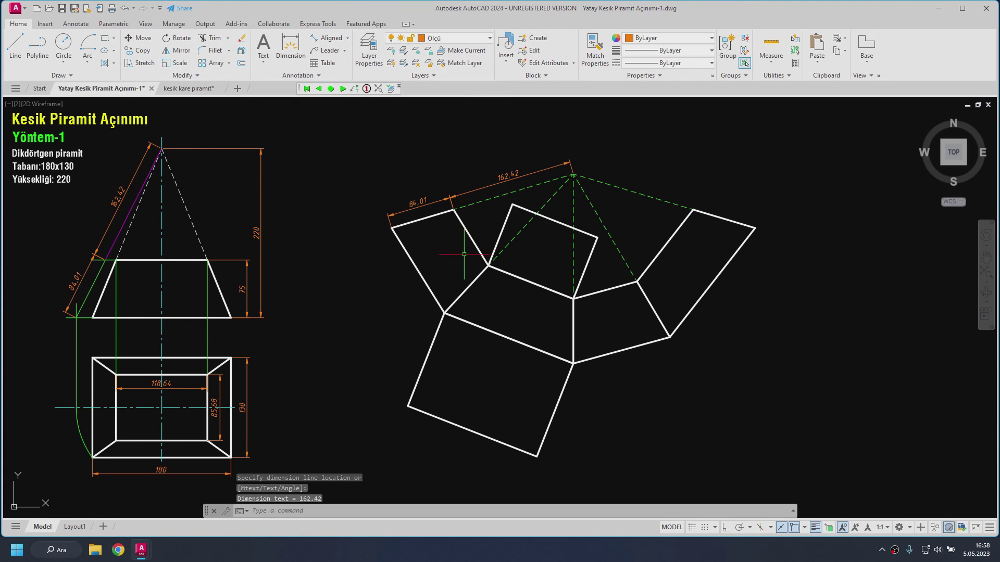
Step: Dimension the flap and base rectangle edges: 130, 130, 180 and 130
key("Return")
key("Return")
left_click(420, 281)
left_click(414, 293)
key("Return")
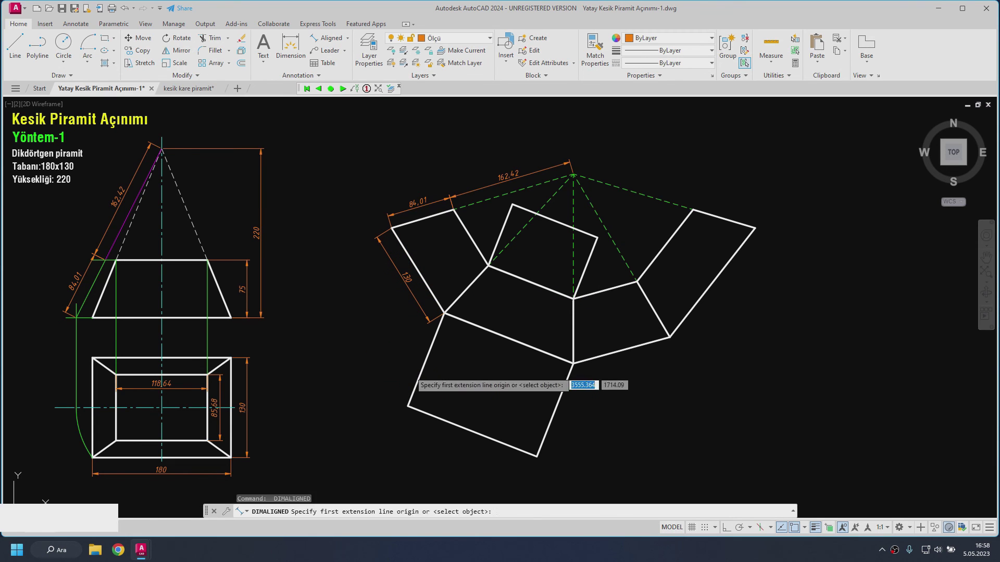
left_click(420, 369)
key("Return")
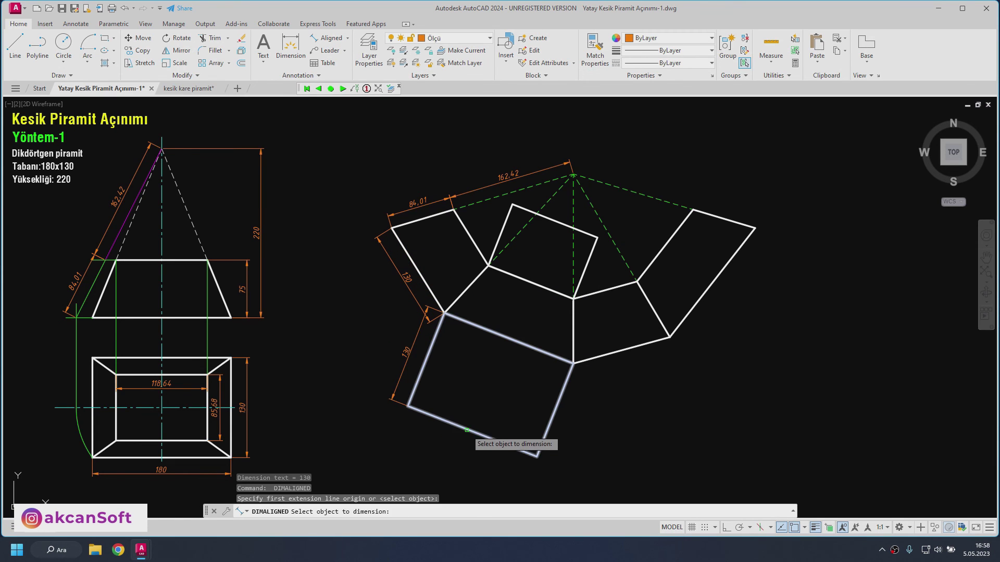
left_click(465, 428)
key("Return")
key("Return")
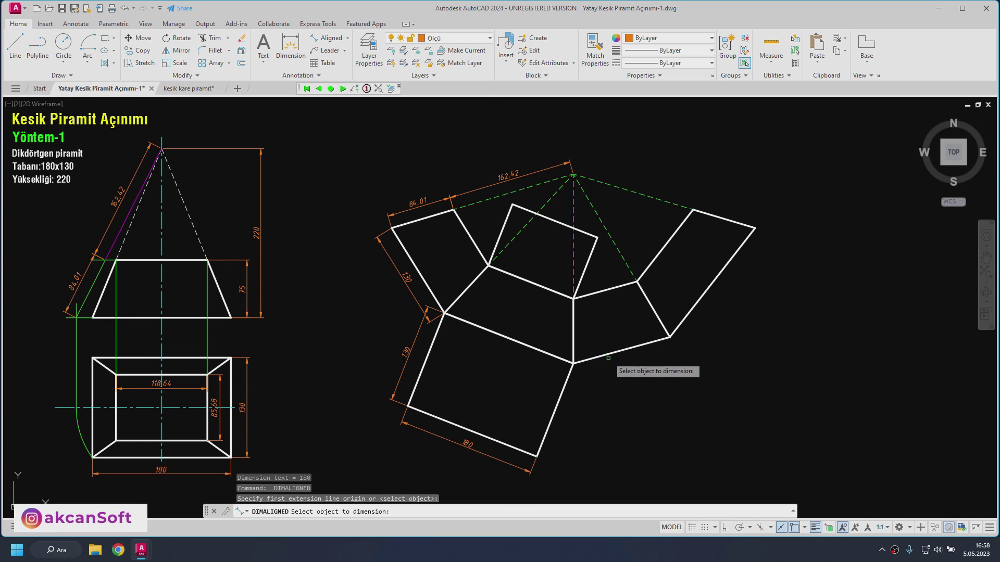
left_click(608, 354)
left_click(625, 373)
Step: Dimension the right flap edge 180 and the top face's sides 85,68 and 118,64
key("Return")
key("Return")
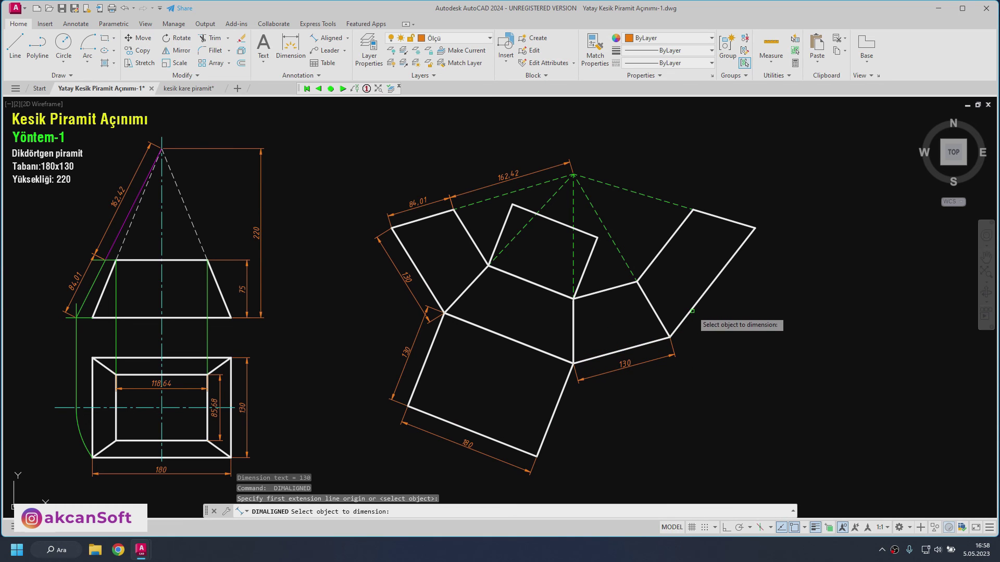
left_click(678, 329)
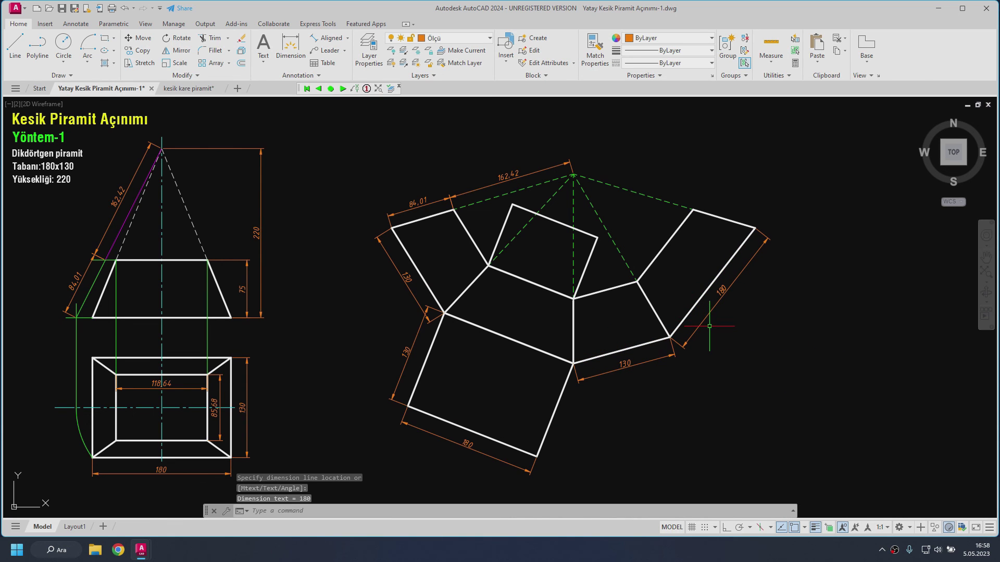
key("Return")
key("Return")
left_click(586, 268)
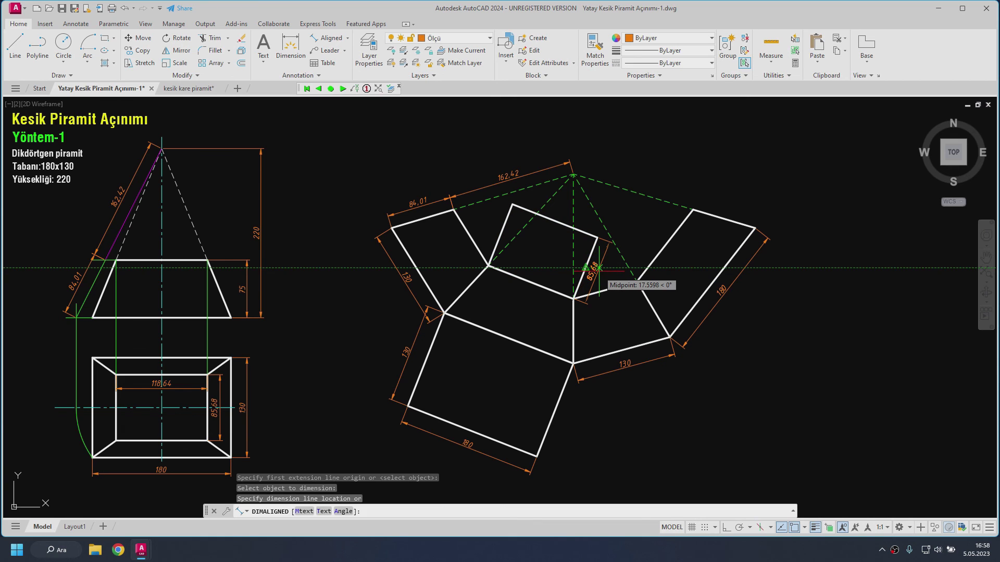
left_click(599, 268)
key("Return")
key("Return")
left_click(555, 221)
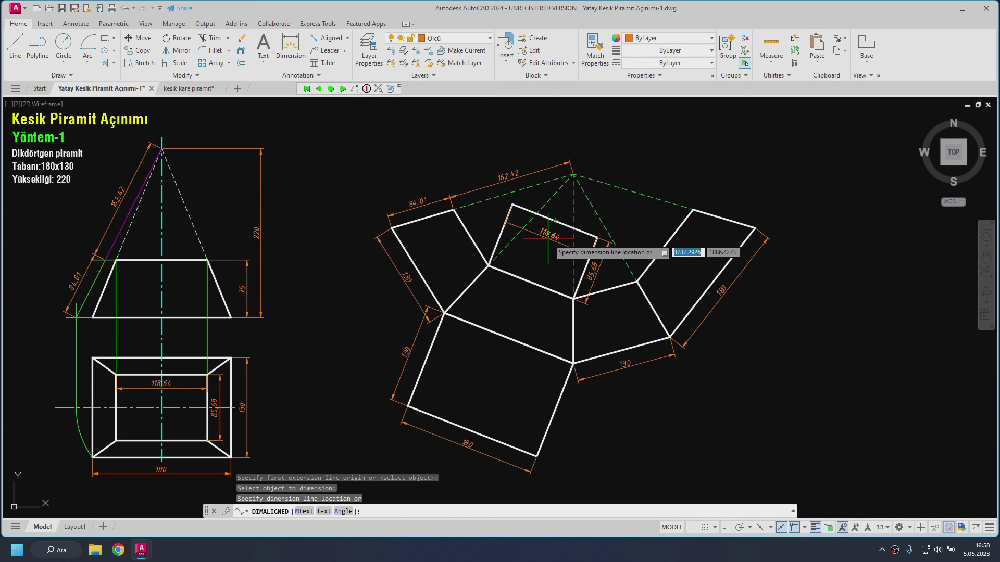
left_click(558, 205)
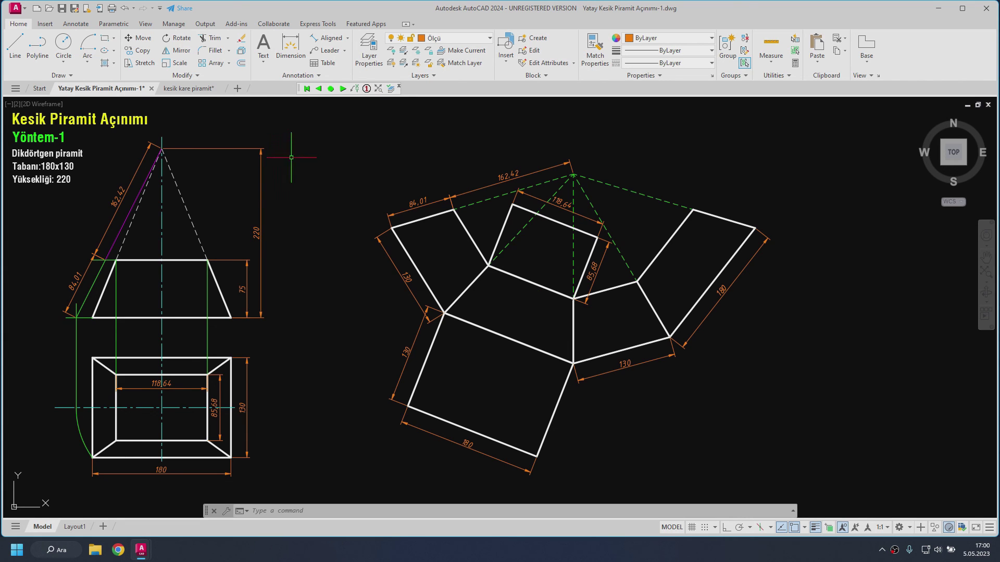
Step: Switch to the 3D 'kesik kare piramit' drawing showing both frustums with their apex pyramids lifted off
left_click(192, 89)
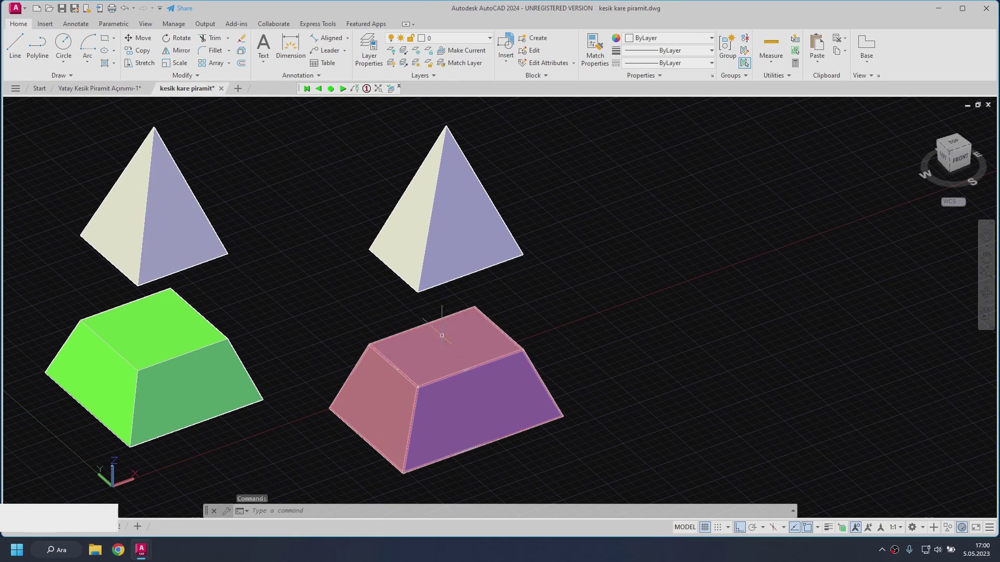